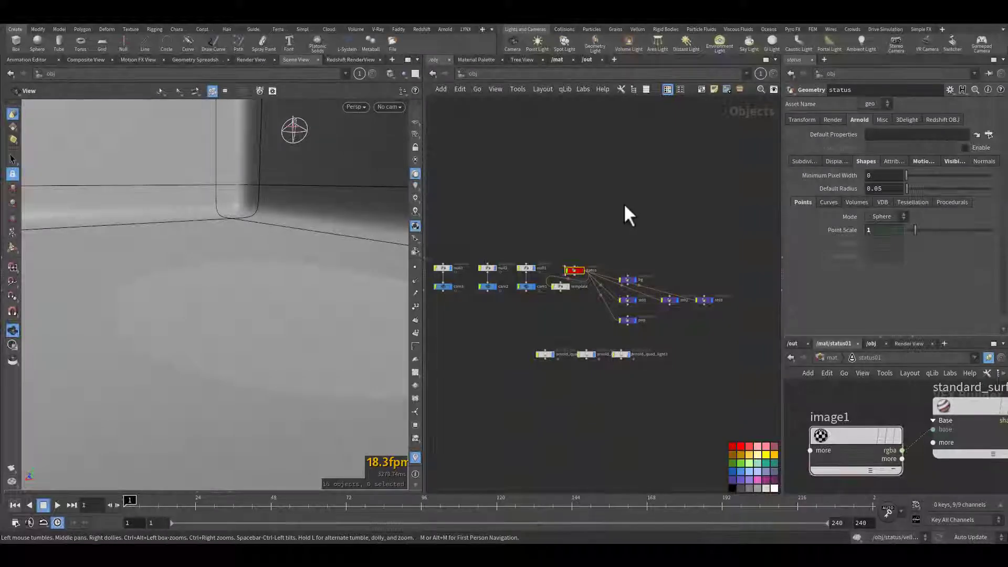
Enter the status geometry object's network and select the merge1 node that combines the statues.
{"action": "key", "text": "h"}
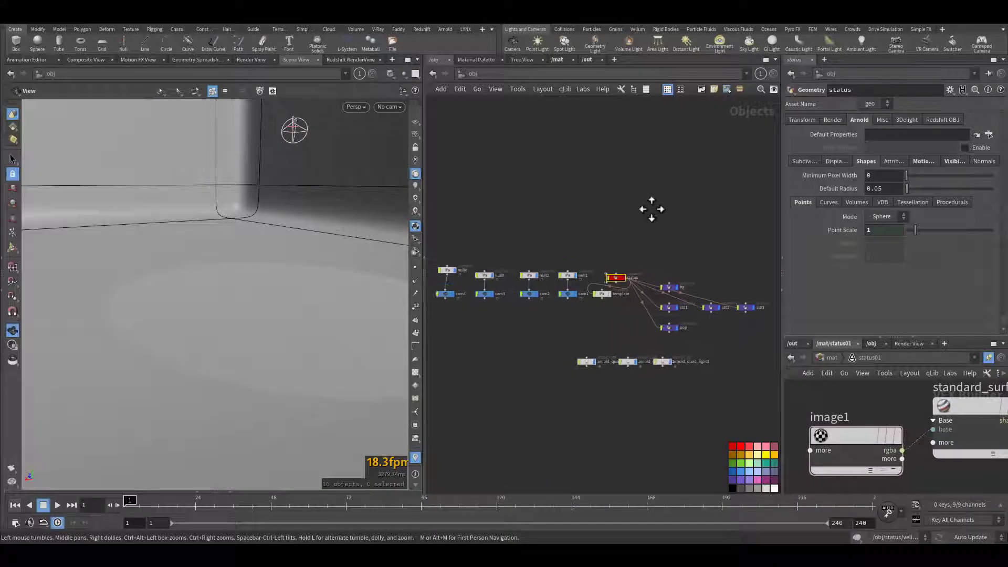
{"action": "middle_click_drag", "start_coordinate": [609, 216], "coordinate": [639, 204]}
{"action": "left_click", "coordinate": [617, 190]}
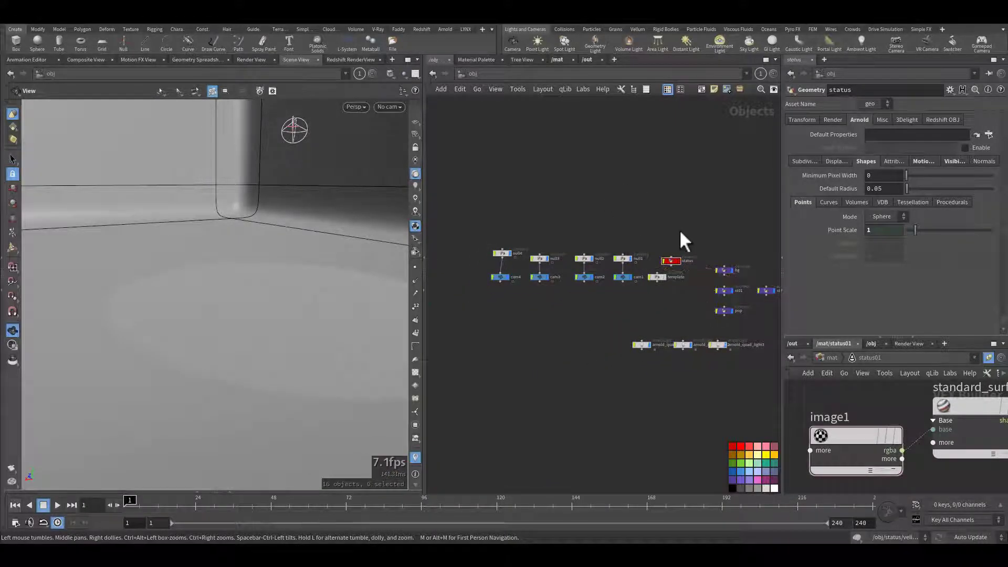
{"action": "scroll", "coordinate": [681, 231], "scroll_direction": "up", "scroll_amount": 5}
{"action": "middle_click_drag", "start_coordinate": [667, 278], "coordinate": [632, 204]}
{"action": "double_click", "coordinate": [615, 257]}
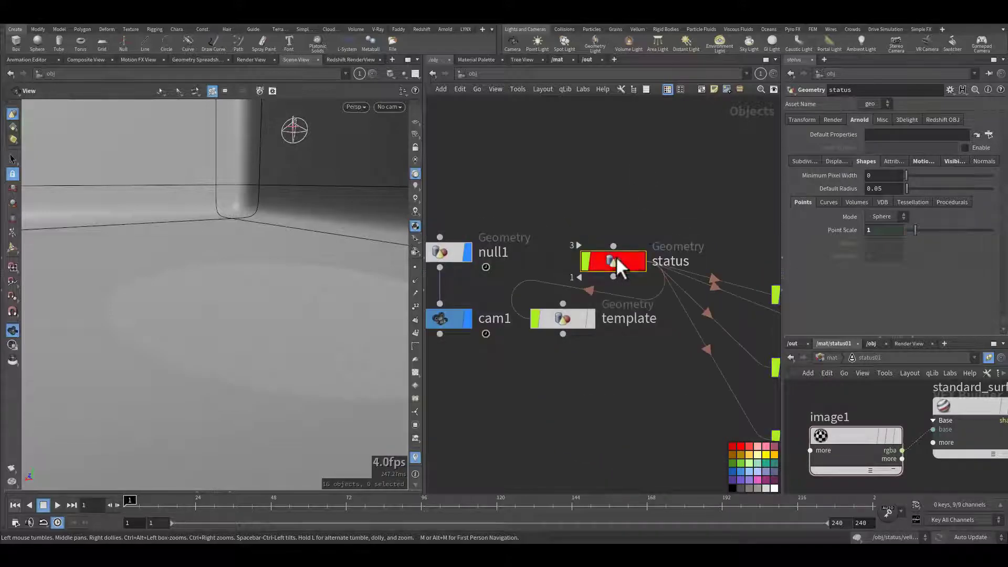
{"action": "middle_click_drag", "start_coordinate": [690, 280], "coordinate": [571, 317]}
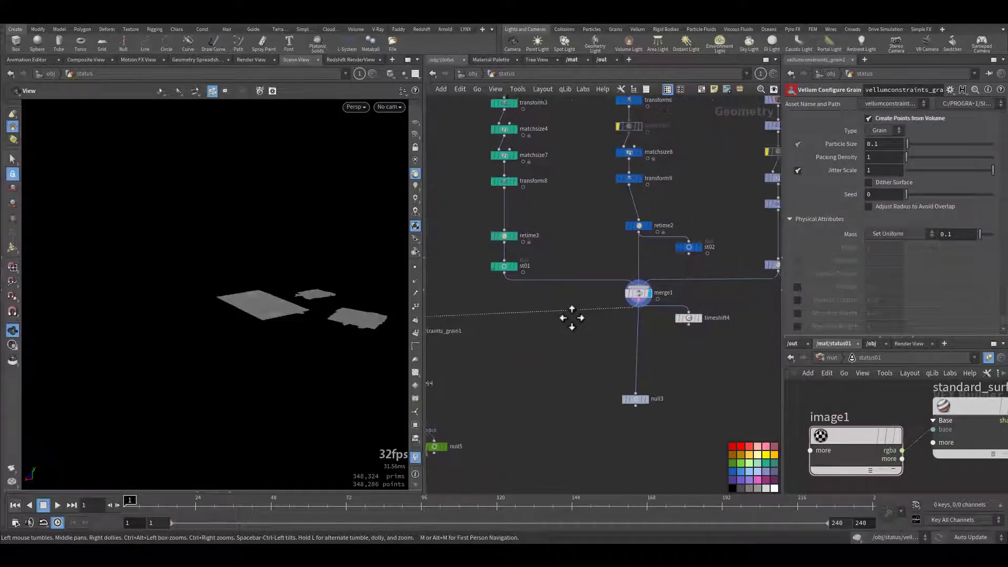
{"action": "left_click_drag", "start_coordinate": [660, 304], "coordinate": [660, 304]}
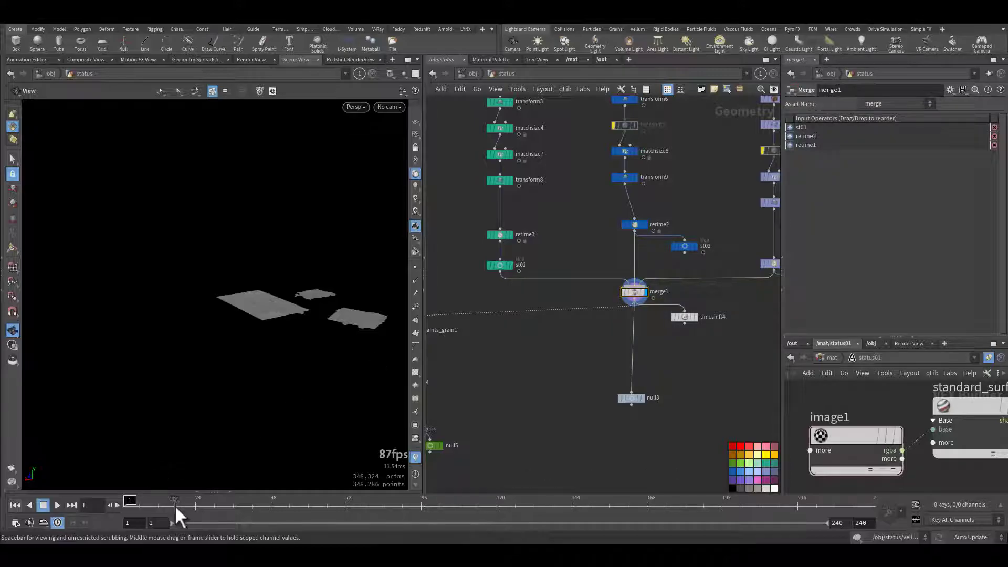
Scrub the statue animation through to frame 135, locate the green sand branch, and return to frame 1.
{"action": "left_click_drag", "start_coordinate": [218, 506], "coordinate": [239, 506]}
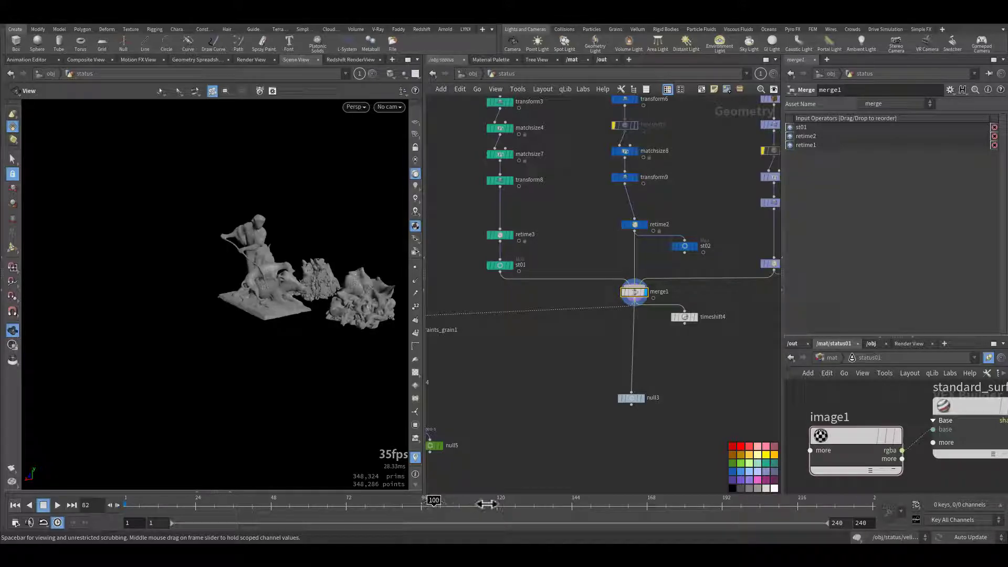
{"action": "left_click_drag", "start_coordinate": [486, 504], "coordinate": [487, 504]}
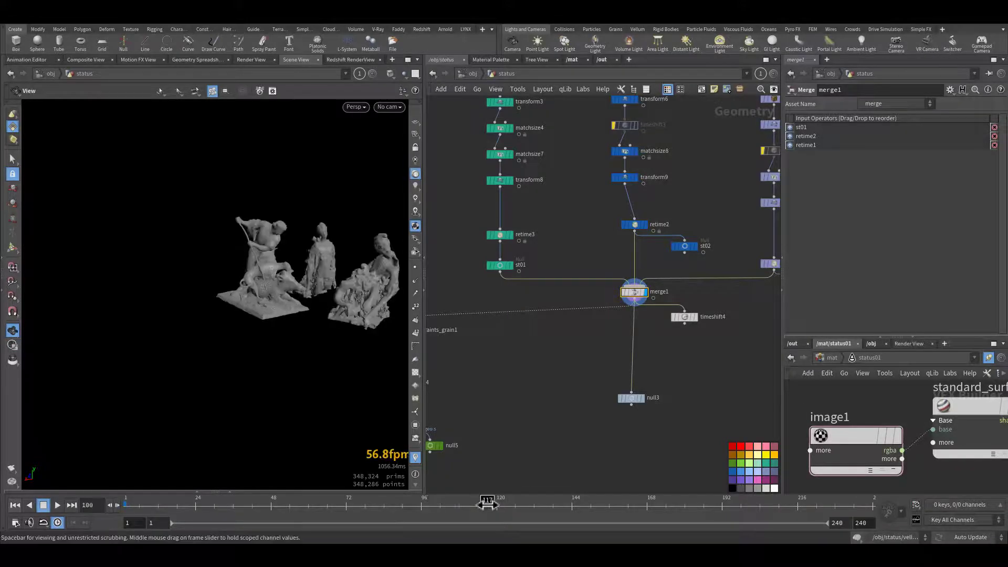
{"action": "left_click", "coordinate": [557, 498]}
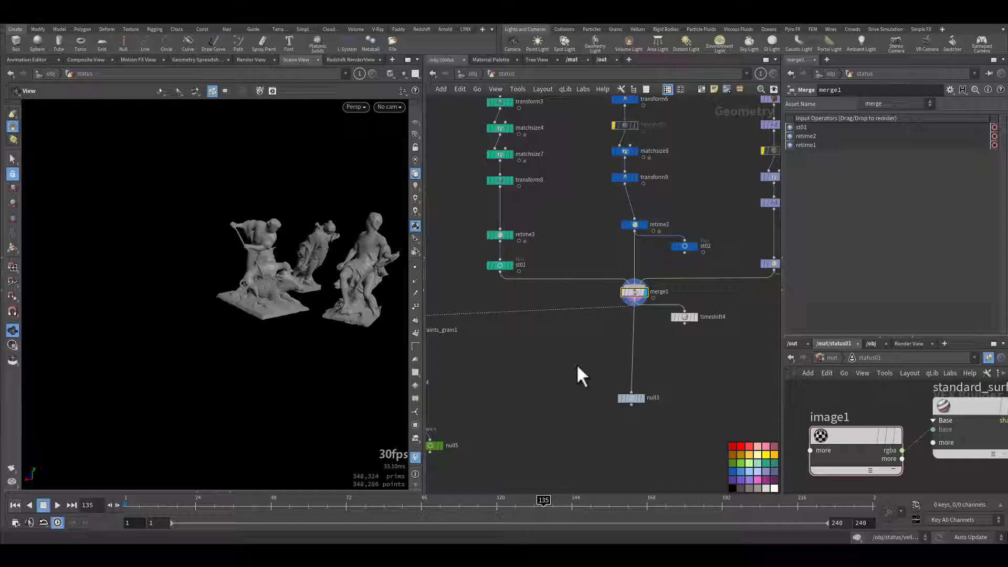
{"action": "middle_click_drag", "start_coordinate": [510, 357], "coordinate": [607, 365]}
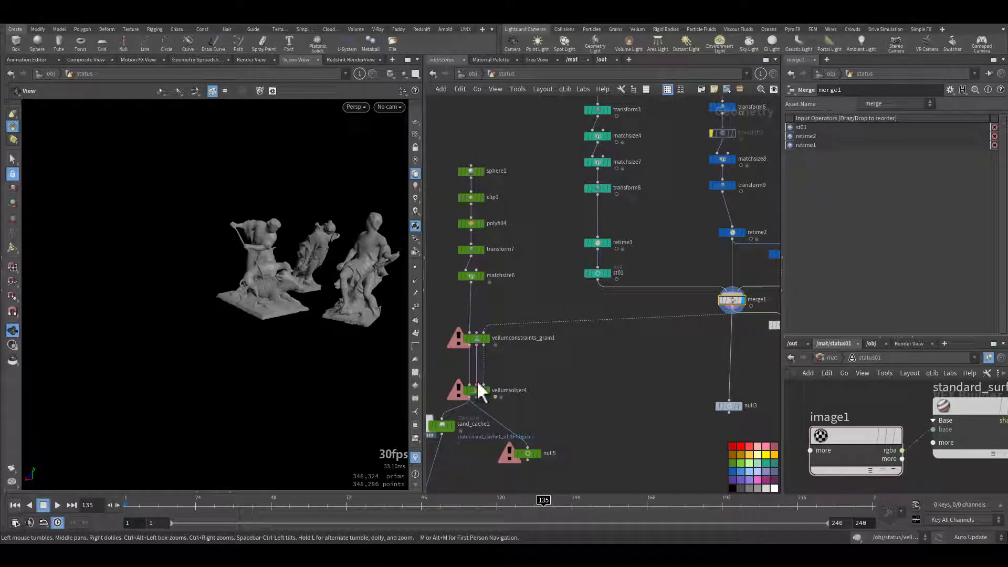
{"action": "key", "text": "ctrl+Left"}
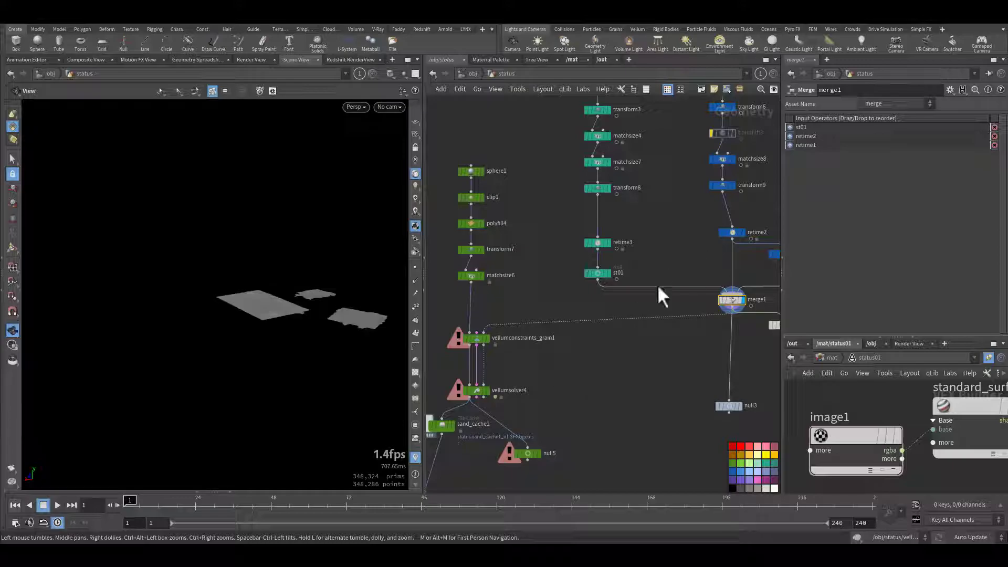
Select sphere1 in the sand branch and display its output to review the base shape.
{"action": "middle_click_drag", "start_coordinate": [600, 367], "coordinate": [668, 390]}
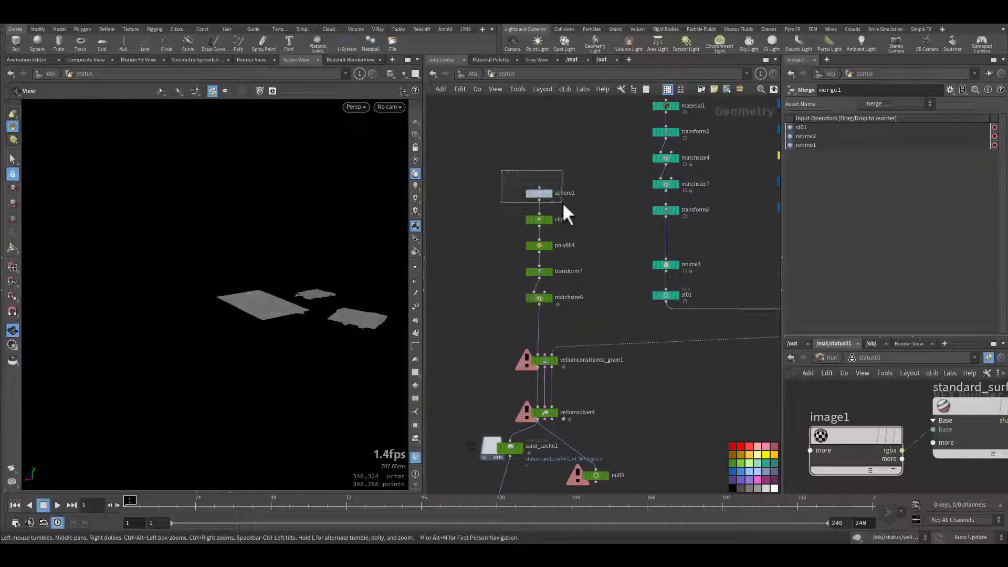
{"action": "left_click_drag", "start_coordinate": [562, 202], "coordinate": [563, 203]}
{"action": "scroll", "coordinate": [565, 206], "scroll_direction": "up", "scroll_amount": 6}
{"action": "middle_click_drag", "start_coordinate": [572, 219], "coordinate": [679, 277]}
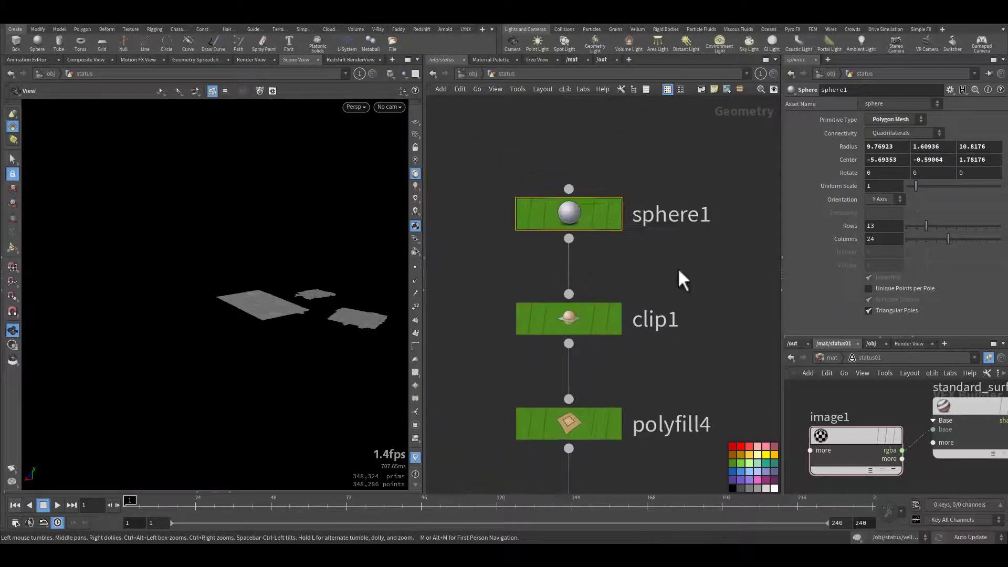
{"action": "left_click", "coordinate": [616, 217]}
{"action": "mouse_move", "coordinate": [333, 331]}
{"action": "left_mouse_down"}
{"action": "mouse_move", "coordinate": [317, 299]}
{"action": "mouse_move", "coordinate": [333, 340]}
{"action": "left_mouse_up"}
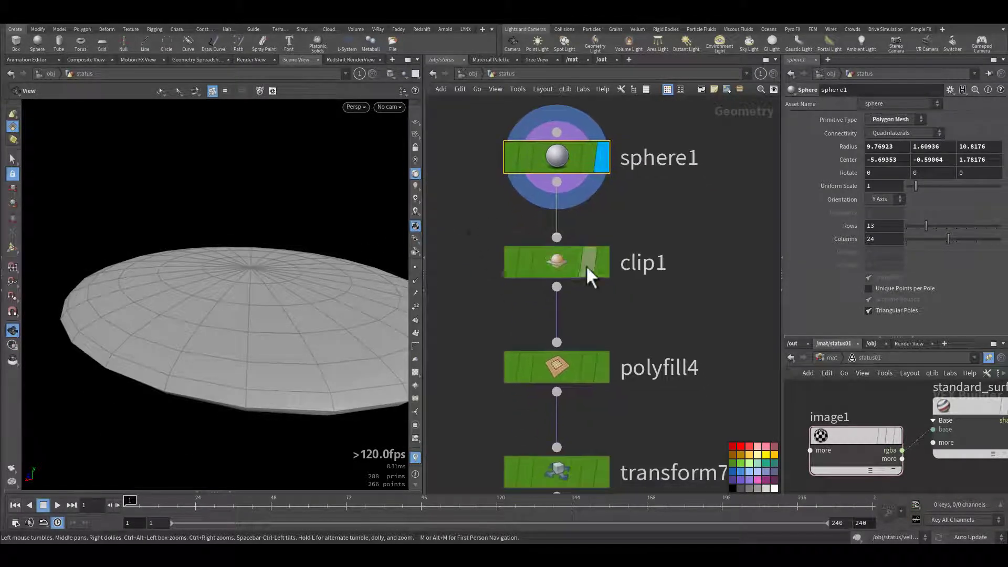
Display the clip1 output and inspect the clipped sphere from several angles, including its underside.
{"action": "left_click", "coordinate": [601, 263]}
{"action": "left_click_drag", "start_coordinate": [314, 300], "coordinate": [315, 315]}
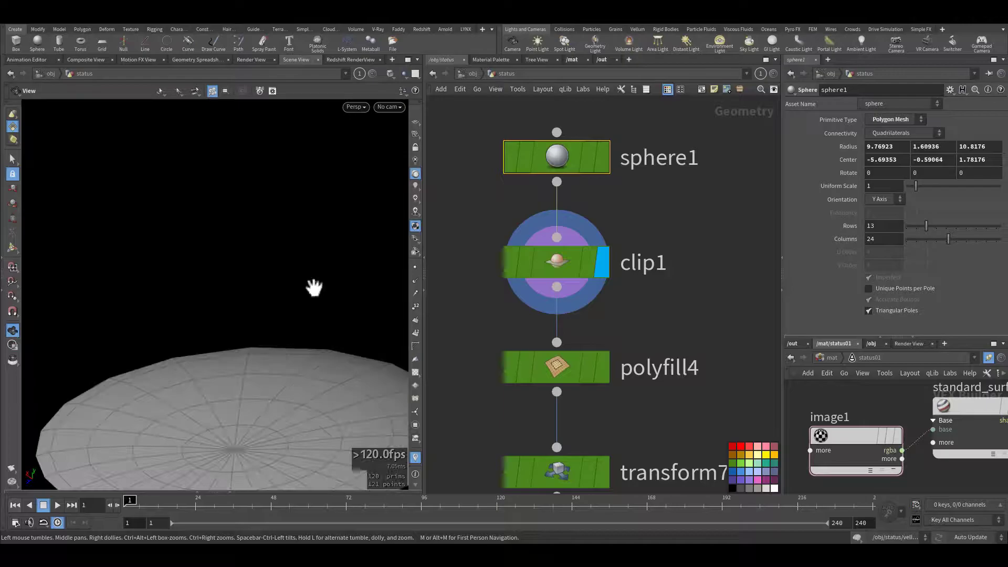
{"action": "middle_click_drag", "start_coordinate": [284, 383], "coordinate": [275, 315]}
{"action": "left_click_drag", "start_coordinate": [268, 344], "coordinate": [271, 314]}
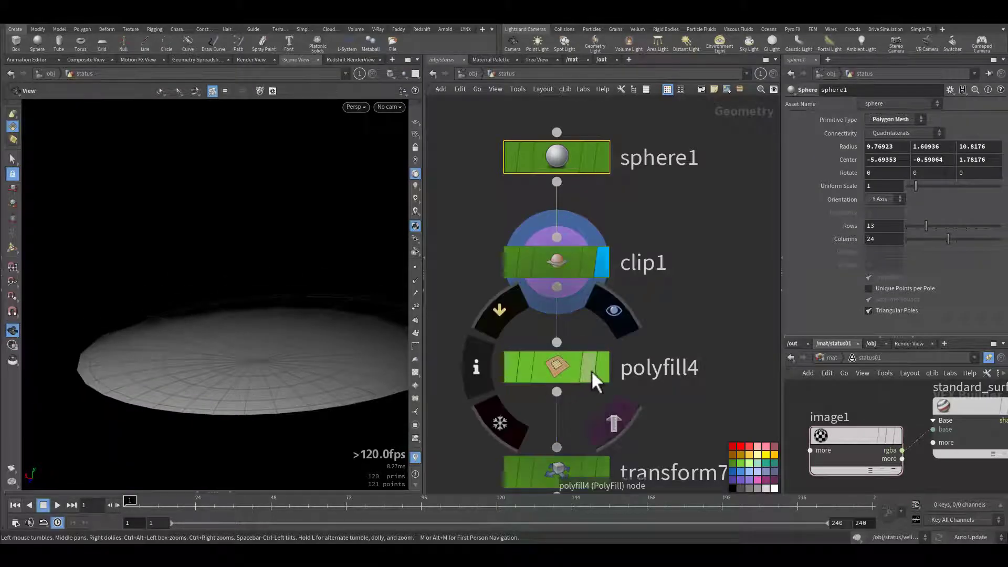
Display and select polyfill4, reviewing its fill settings and the capped shape.
{"action": "left_click", "coordinate": [602, 369]}
{"action": "left_click", "coordinate": [568, 370]}
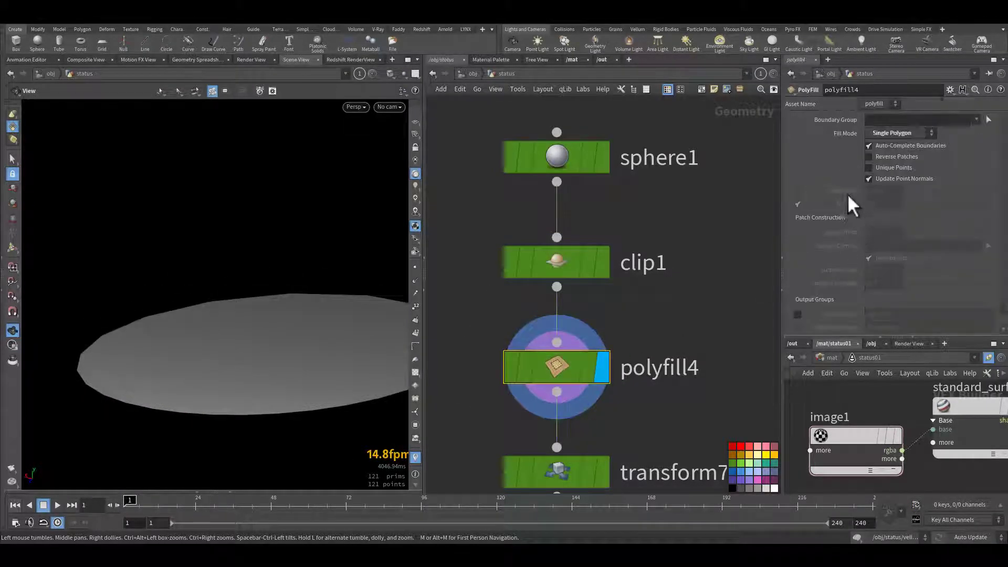
{"action": "left_click_drag", "start_coordinate": [352, 366], "coordinate": [320, 407]}
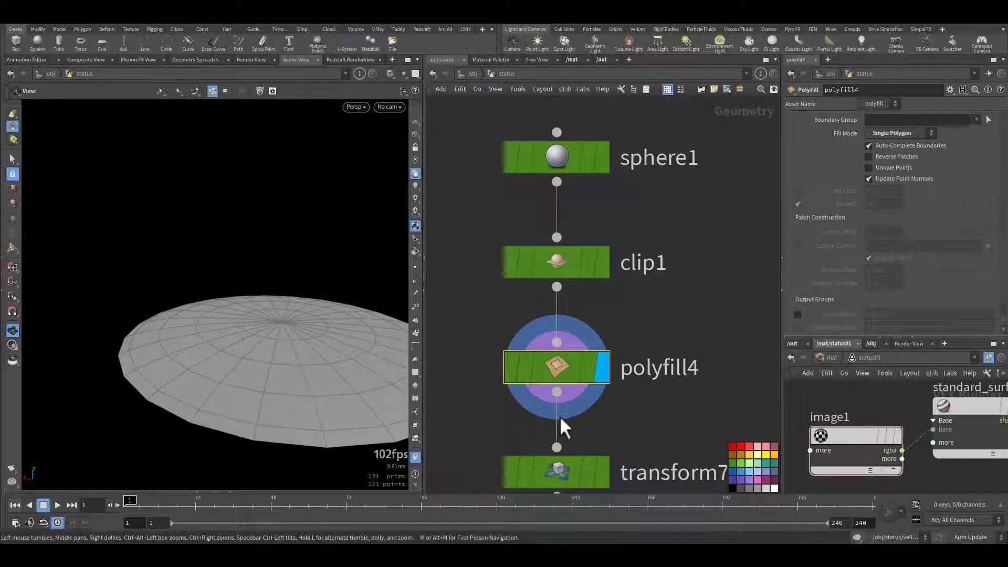
Display the outputs of transform7 and matchsize6, and review the Match Size settings and the shape's placement.
{"action": "middle_click_drag", "start_coordinate": [560, 416], "coordinate": [560, 342]}
{"action": "left_click", "coordinate": [600, 397]}
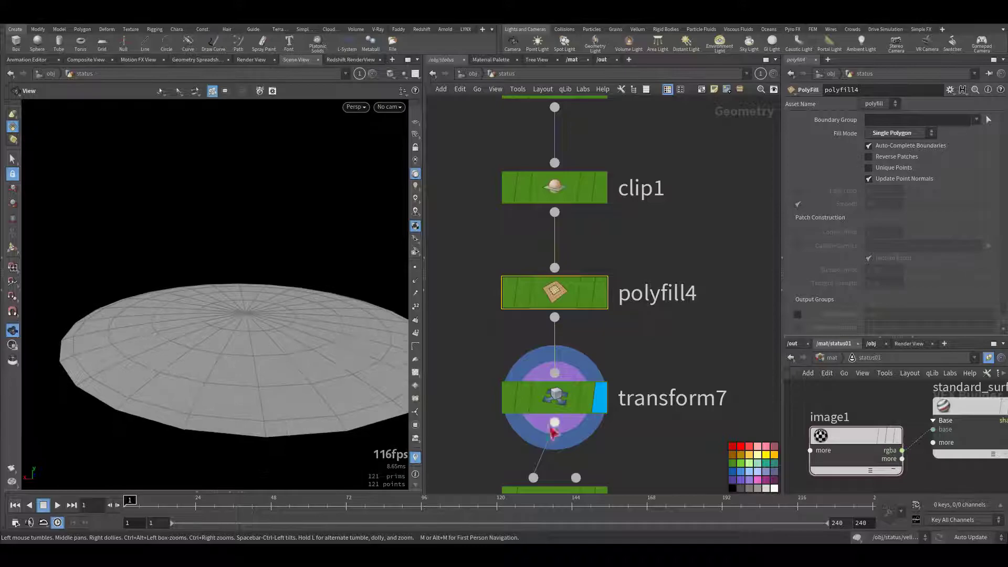
{"action": "middle_click_drag", "start_coordinate": [554, 432], "coordinate": [561, 331]}
{"action": "left_click", "coordinate": [608, 402]}
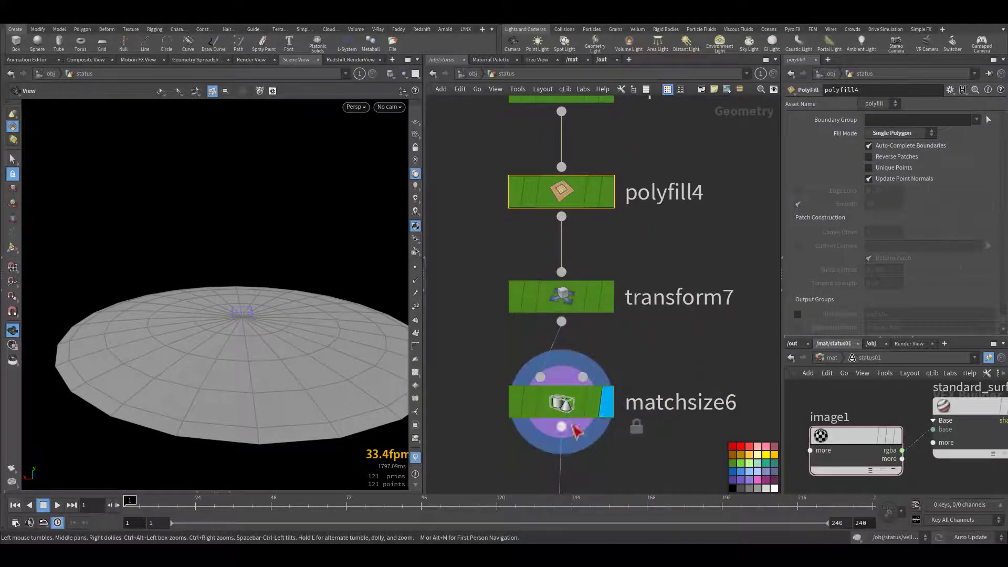
{"action": "middle_click_drag", "start_coordinate": [644, 450], "coordinate": [675, 333]}
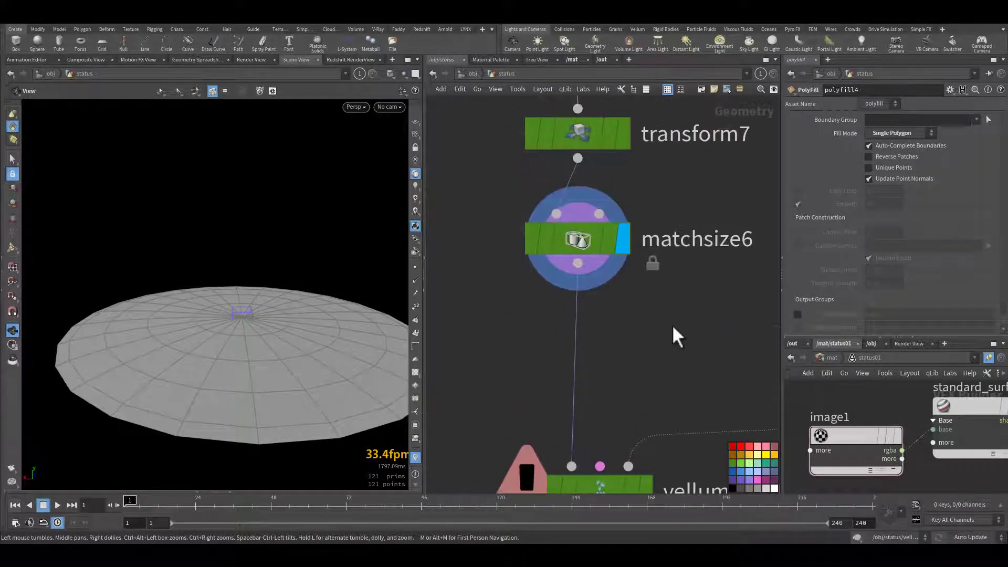
{"action": "left_click_drag", "start_coordinate": [673, 326], "coordinate": [516, 215]}
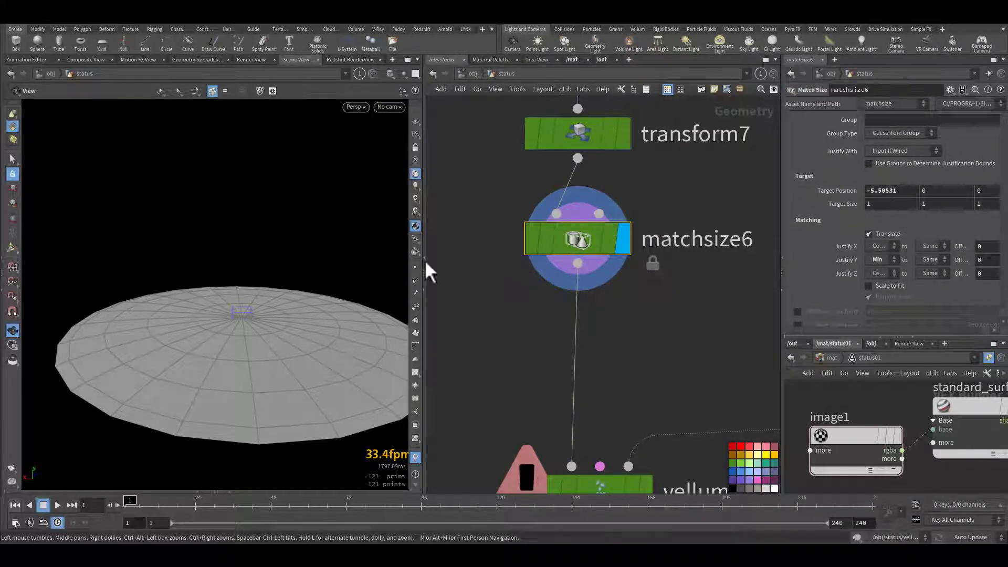
{"action": "left_click_drag", "start_coordinate": [274, 342], "coordinate": [337, 367]}
{"action": "middle_click_drag", "start_coordinate": [499, 364], "coordinate": [512, 327]}
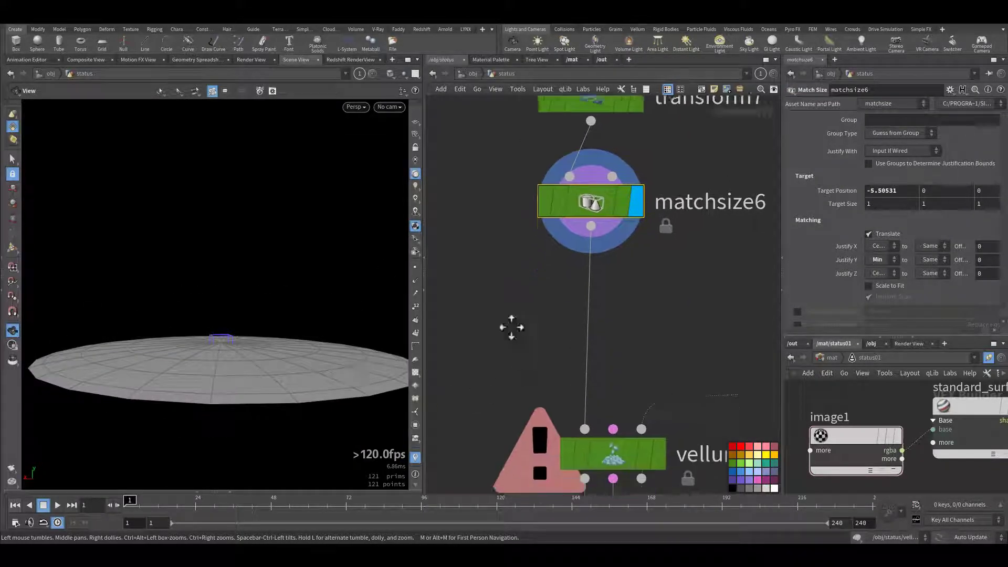
Select and display vellumconstraints_grain1, and examine its settings and the generated grains.
{"action": "scroll", "coordinate": [512, 323], "scroll_direction": "down", "scroll_amount": 2}
{"action": "left_click_drag", "start_coordinate": [499, 313], "coordinate": [657, 381]}
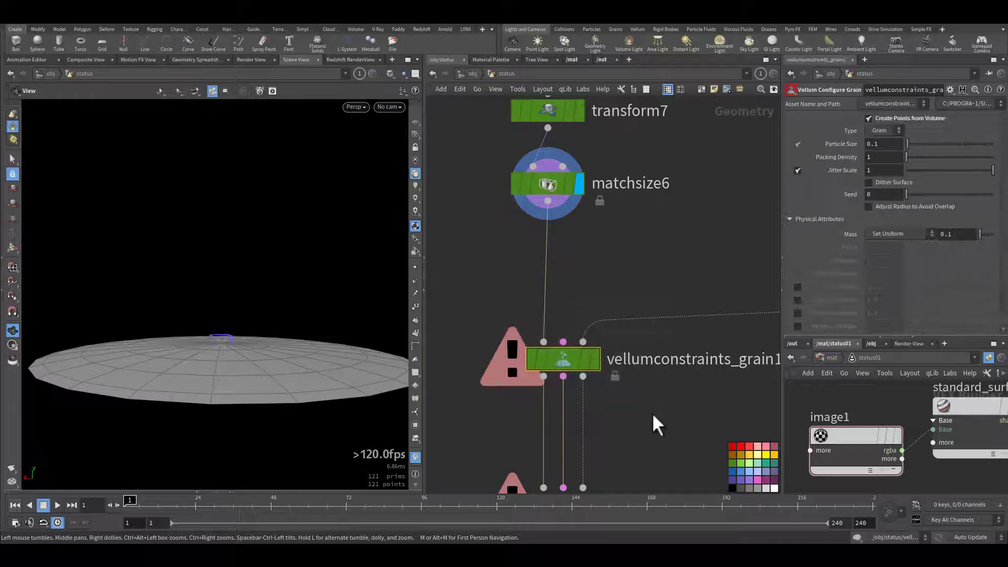
{"action": "scroll", "coordinate": [654, 415], "scroll_direction": "up", "scroll_amount": 2}
{"action": "mouse_move", "coordinate": [668, 394]}
{"action": "middle_mouse_down"}
{"action": "mouse_move", "coordinate": [534, 399]}
{"action": "mouse_move", "coordinate": [682, 398]}
{"action": "middle_mouse_up"}
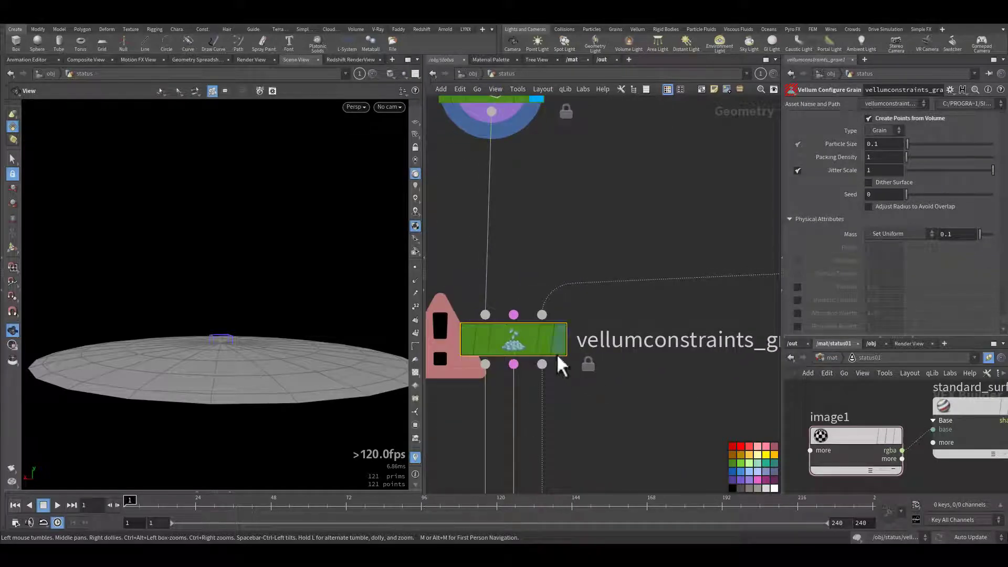
{"action": "mouse_move", "coordinate": [537, 340]}
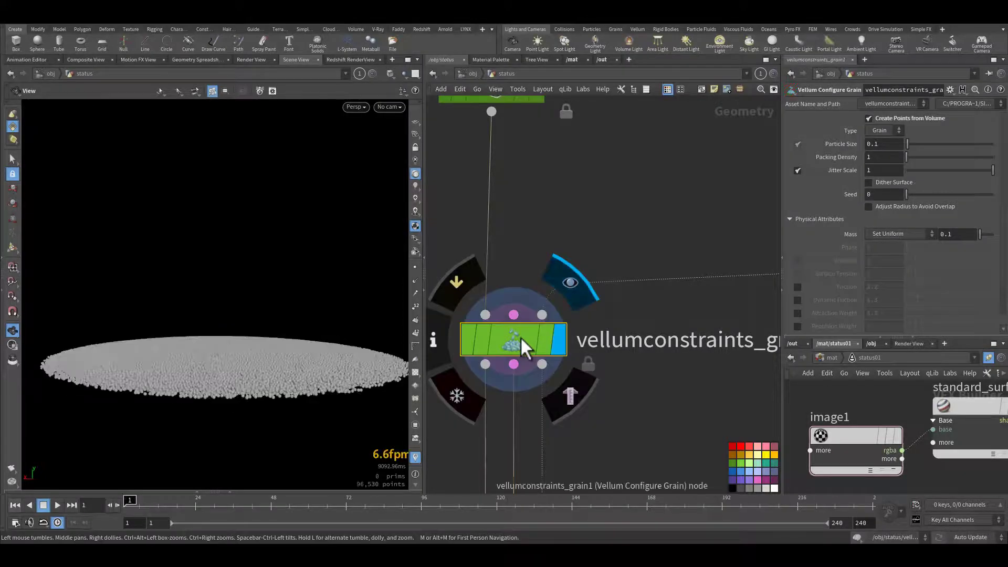
{"action": "left_click_drag", "start_coordinate": [267, 393], "coordinate": [271, 409]}
Add a new Vellum Configure Grain node beside the existing vellumconstraints_grain1.
{"action": "middle_click_drag", "start_coordinate": [596, 260], "coordinate": [756, 310]}
{"action": "key", "text": "Tab"}
{"action": "type", "text": "ve"}
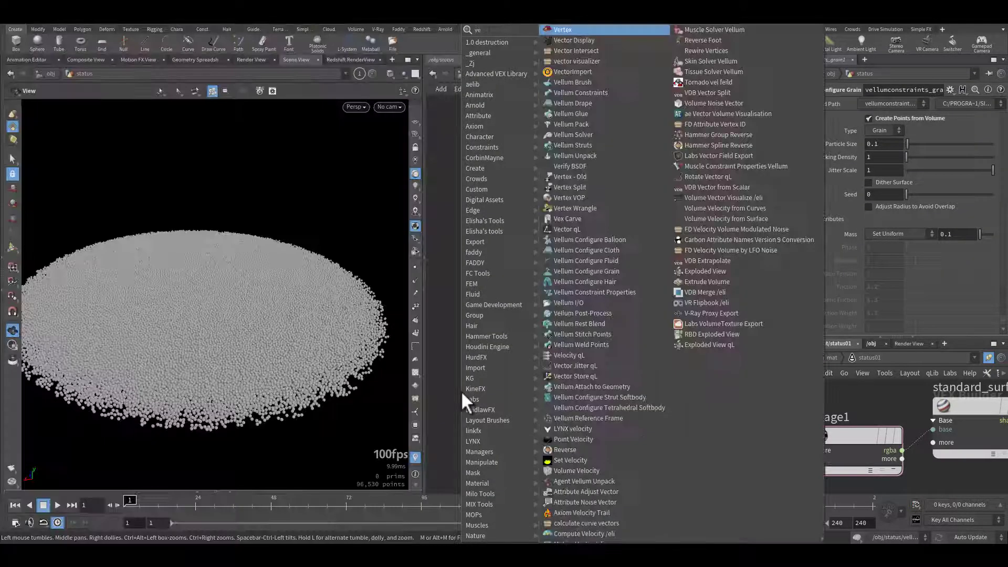
{"action": "type", "text": "llumgr"}
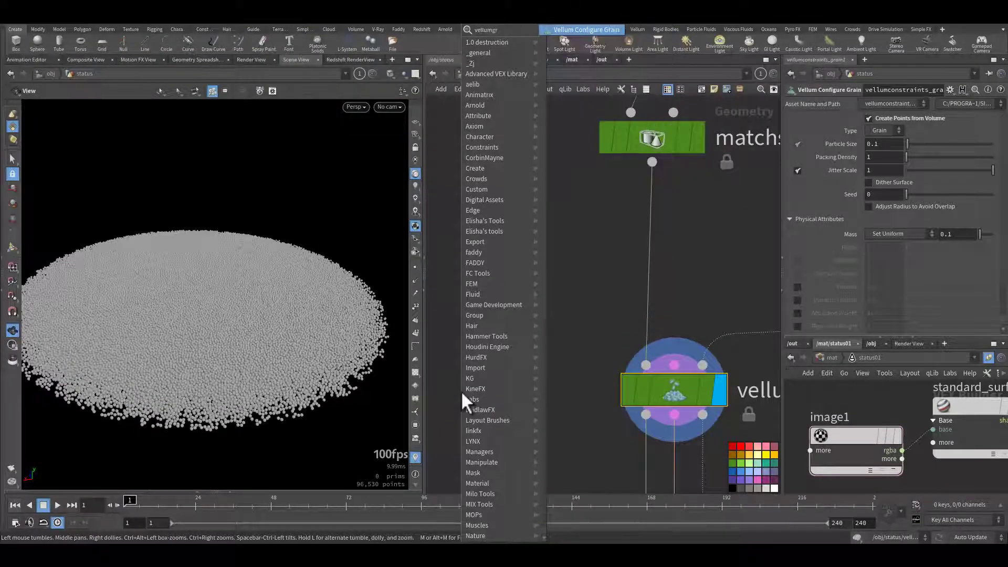
{"action": "left_click", "coordinate": [584, 27]}
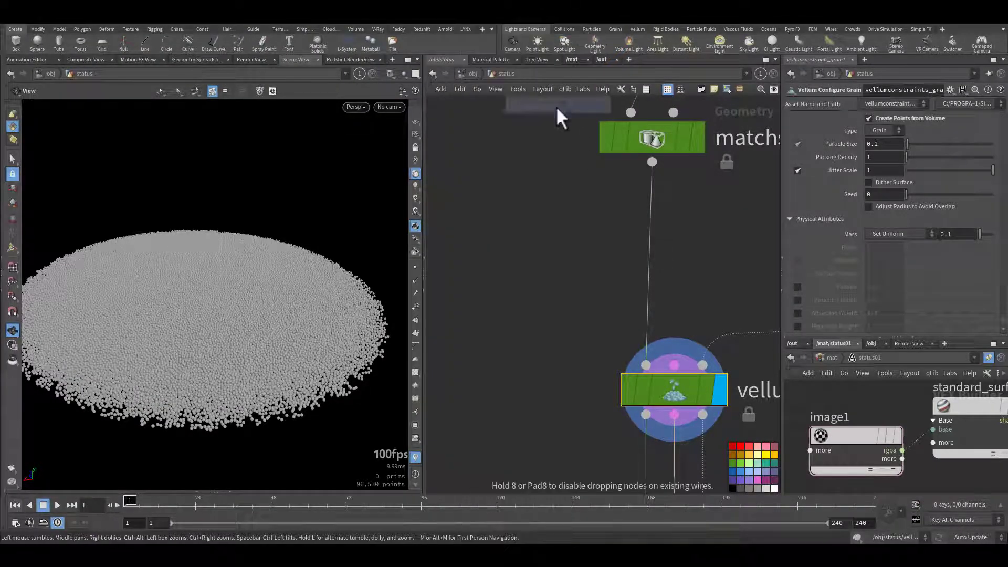
{"action": "left_click", "coordinate": [520, 380]}
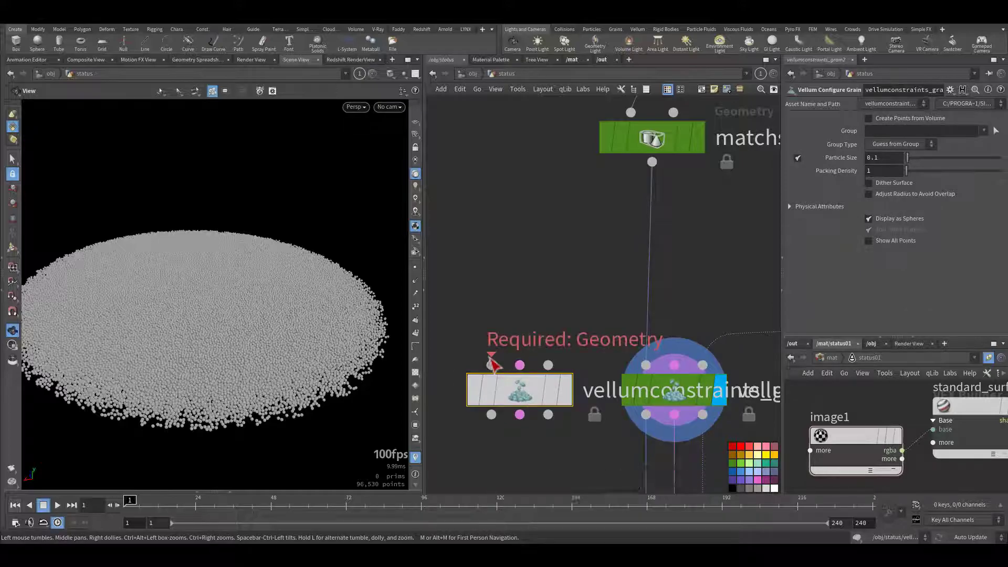
Connect matchsize6 to the new grain node's geometry input, display the node, and move it clear of the existing one.
{"action": "left_click", "coordinate": [492, 363]}
{"action": "left_click", "coordinate": [617, 202]}
{"action": "middle_click_drag", "start_coordinate": [484, 288], "coordinate": [553, 208]}
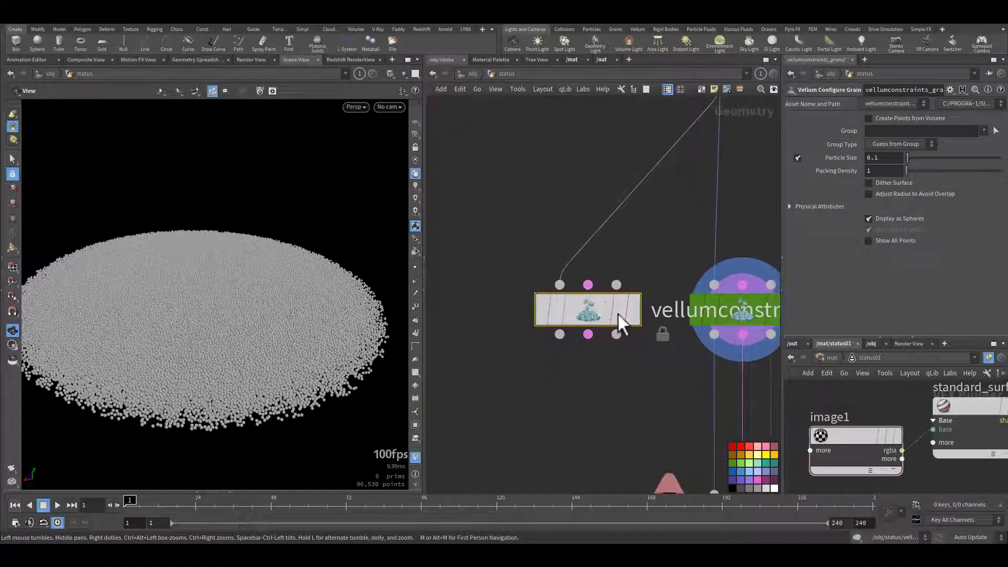
{"action": "left_click", "coordinate": [636, 312]}
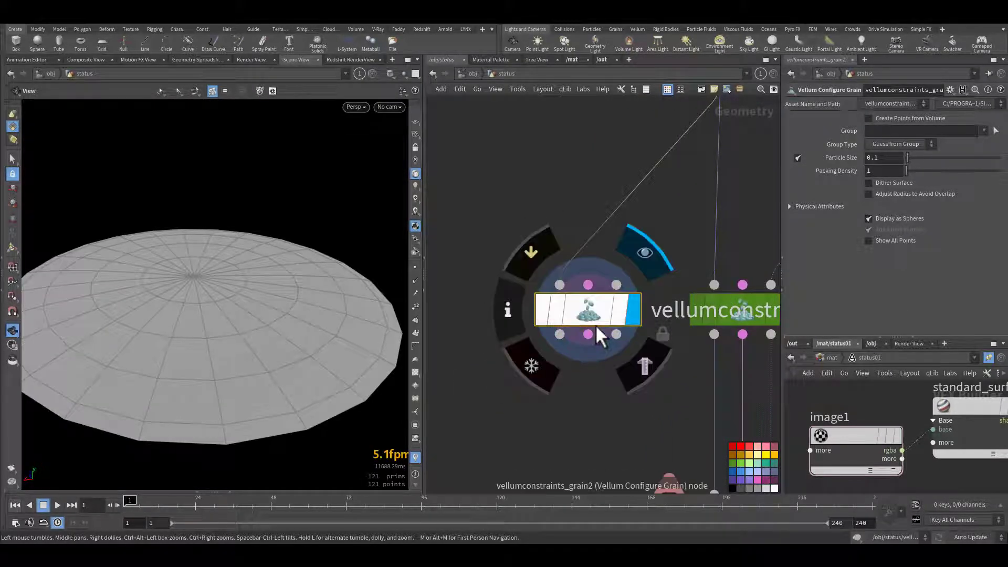
{"action": "left_click_drag", "start_coordinate": [597, 310], "coordinate": [561, 310]}
Enable Create Points from Volume on the new grain node and inspect the grains up close.
{"action": "left_click_drag", "start_coordinate": [298, 300], "coordinate": [293, 362]}
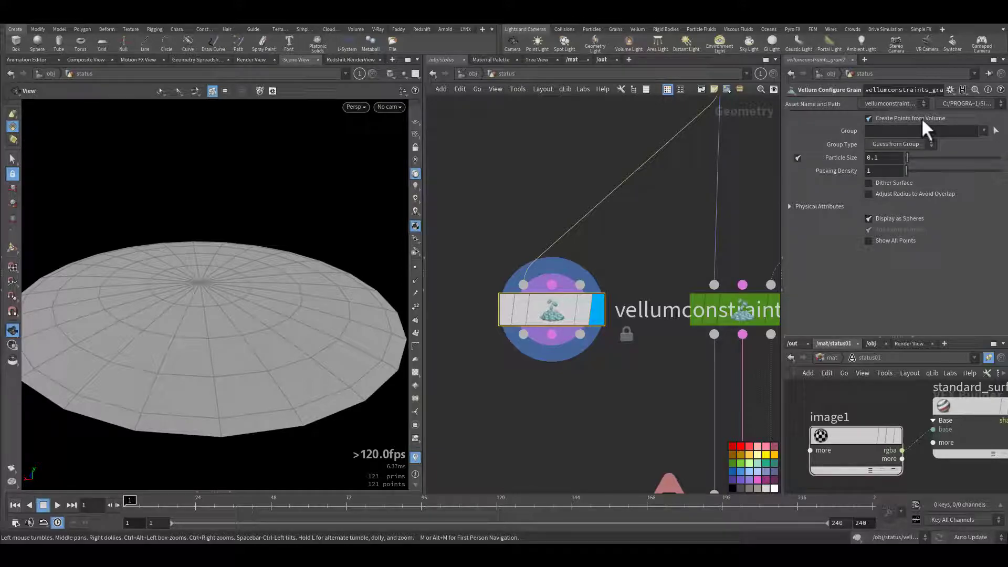
{"action": "left_click_drag", "start_coordinate": [249, 366], "coordinate": [217, 369]}
{"action": "right_click_drag", "start_coordinate": [187, 368], "coordinate": [226, 344]}
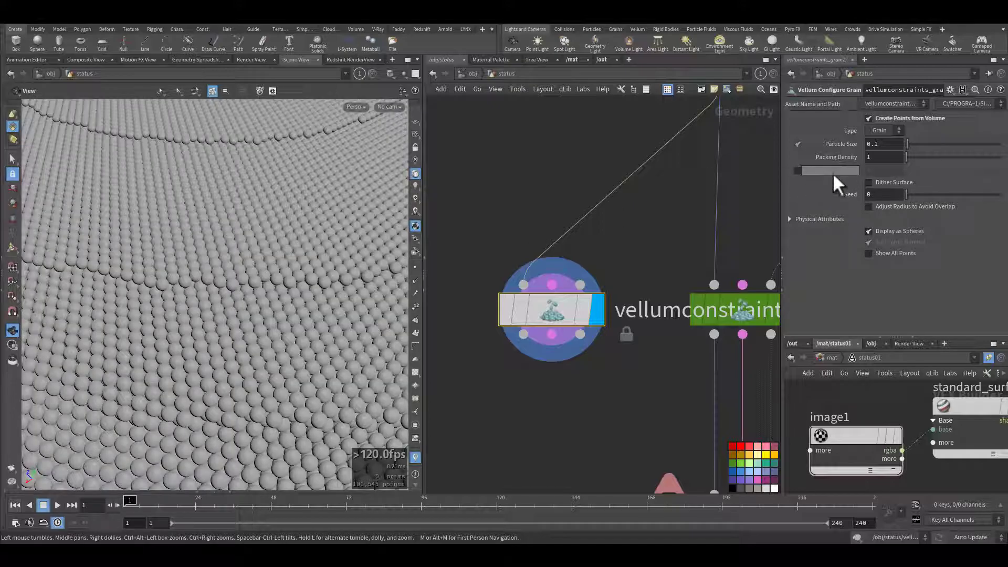
Set the new grain node's Particle Size to 0.5.
{"action": "middle_click_drag", "start_coordinate": [624, 246], "coordinate": [598, 244]}
{"action": "middle_click", "coordinate": [846, 146], "text": "ctrl"}
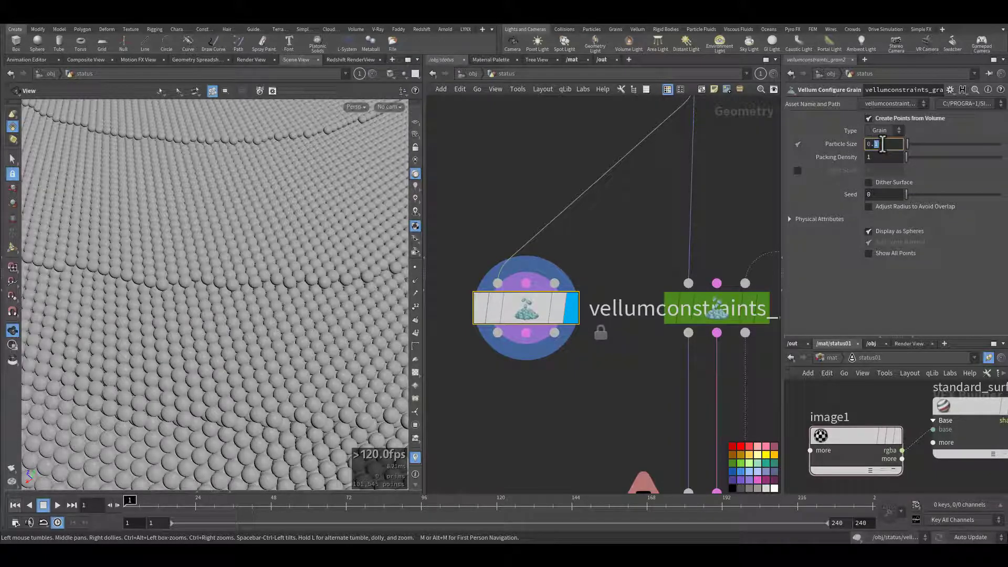
{"action": "key", "text": "Return"}
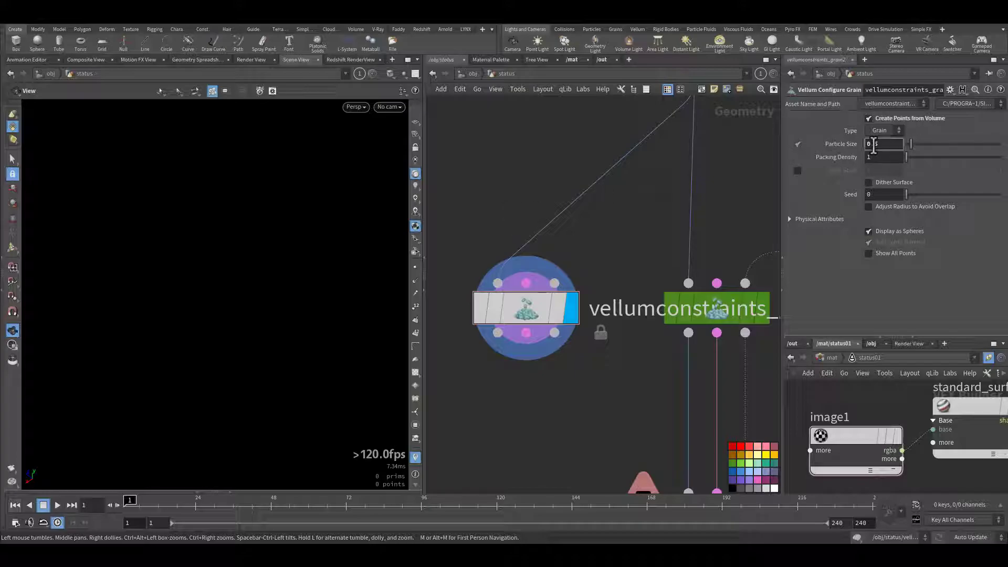
Set the new grain node's Particle Size to 0.2 and inspect the packed grains in the viewport.
{"action": "key", "text": "Return"}
{"action": "mouse_move", "coordinate": [255, 231]}
{"action": "left_mouse_down"}
{"action": "mouse_move", "coordinate": [293, 180]}
{"action": "mouse_move", "coordinate": [261, 272]}
{"action": "mouse_move", "coordinate": [265, 191]}
{"action": "mouse_move", "coordinate": [254, 278]}
{"action": "mouse_move", "coordinate": [244, 241]}
{"action": "left_mouse_up"}
{"action": "mouse_move", "coordinate": [243, 241]}
{"action": "right_mouse_down"}
{"action": "mouse_move", "coordinate": [445, 207]}
{"action": "mouse_move", "coordinate": [257, 237]}
{"action": "right_mouse_up"}
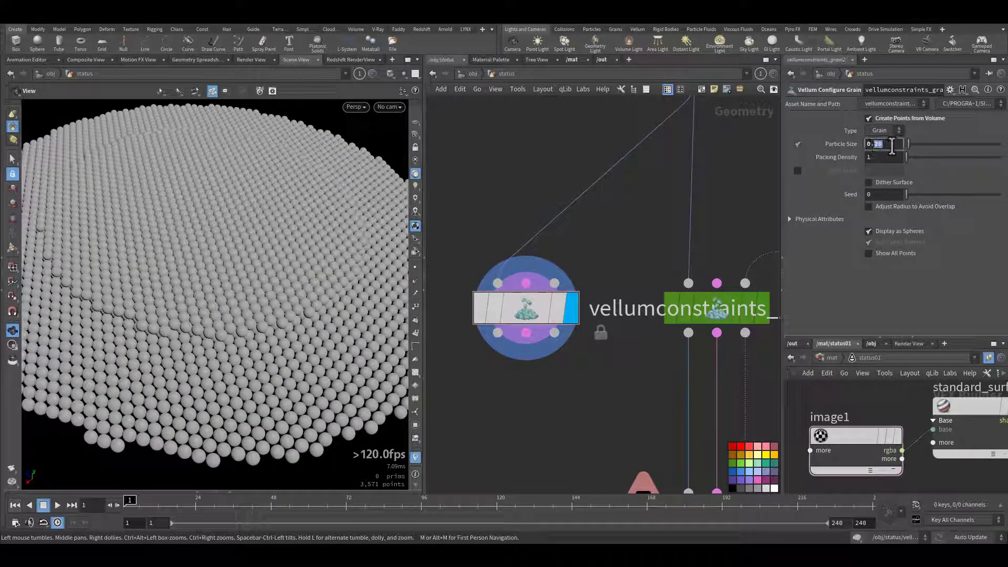
{"action": "key", "text": "Return"}
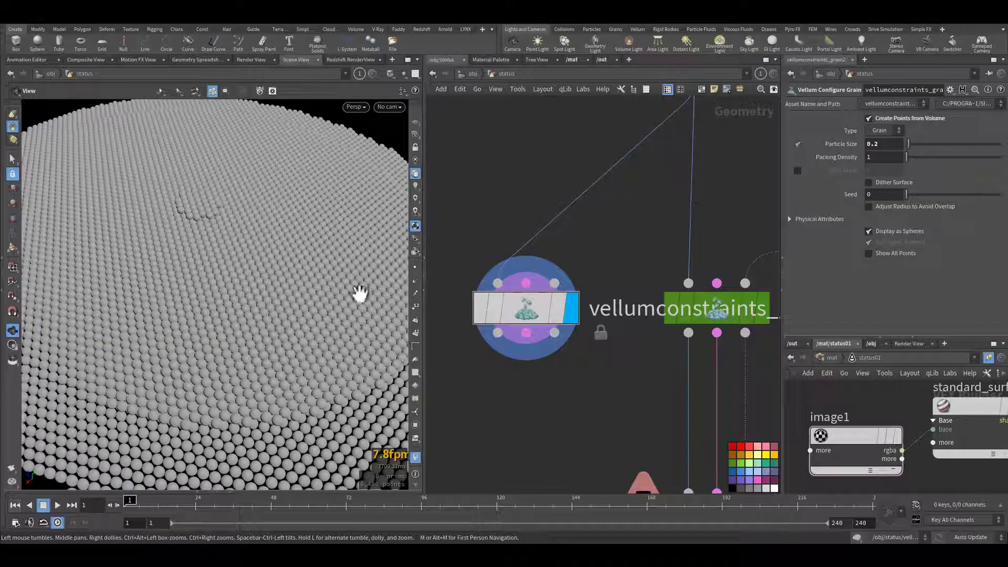
{"action": "left_click_drag", "start_coordinate": [359, 293], "coordinate": [256, 278]}
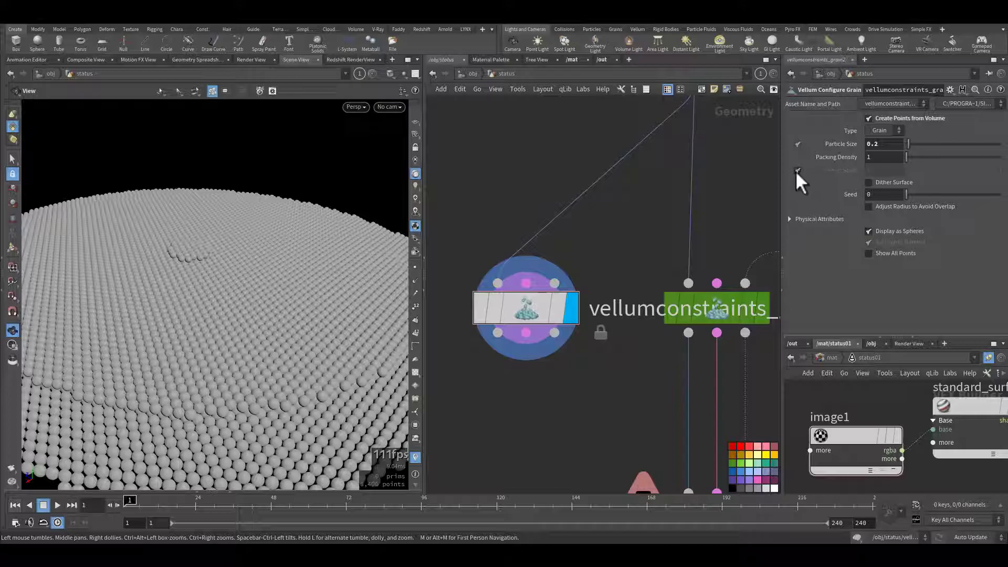
Enable Jitter Scale with a value of 1 on the new grain node and inspect the scattered grains.
{"action": "left_click", "coordinate": [797, 170]}
{"action": "left_click_drag", "start_coordinate": [231, 373], "coordinate": [284, 375]}
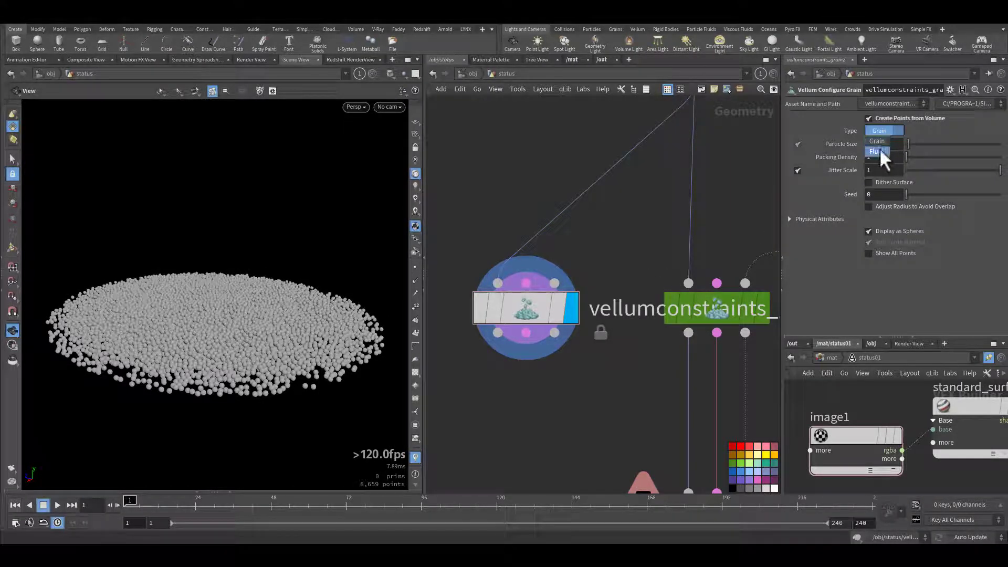
Try the Fluid type on the grain node and switch back to Grain.
{"action": "left_click", "coordinate": [880, 149]}
{"action": "left_click", "coordinate": [885, 130]}
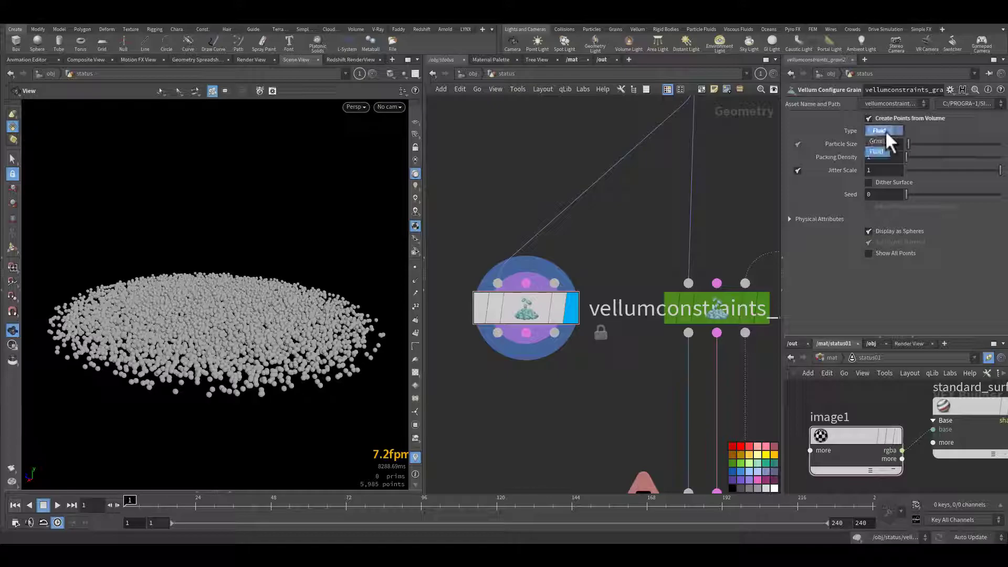
{"action": "left_click", "coordinate": [879, 137]}
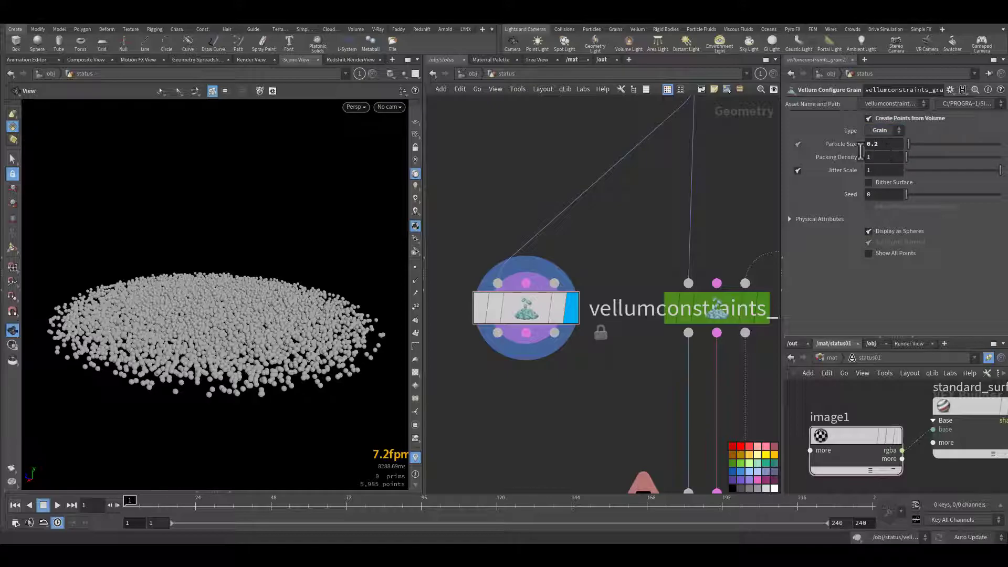
Expand the grain node's Physical Attributes and toggle the optional overrides from Friction through Repulsion Weight on and off.
{"action": "left_click", "coordinate": [789, 219]}
{"action": "scroll", "coordinate": [820, 254], "scroll_direction": "down", "scroll_amount": 1}
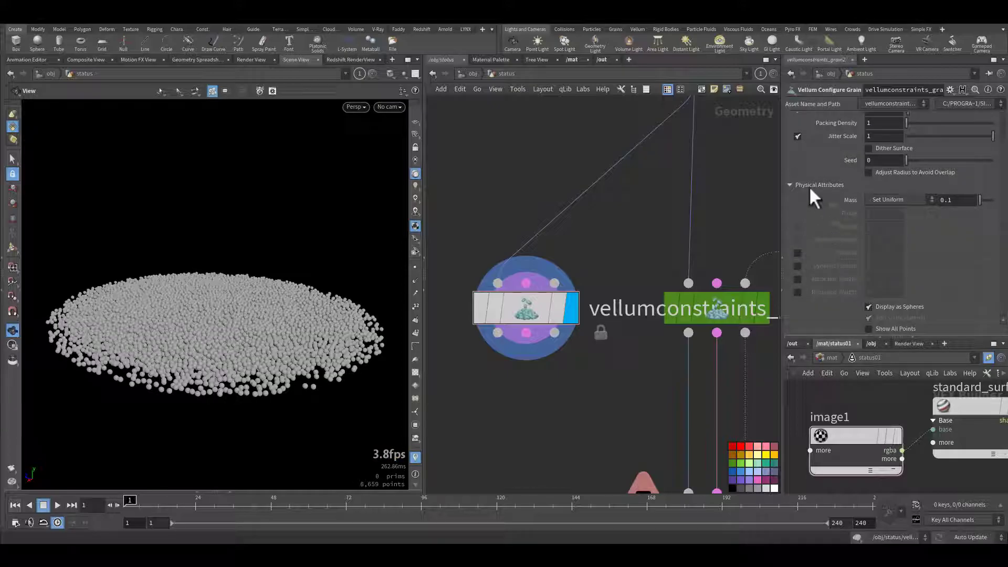
{"action": "left_click", "coordinate": [798, 254]}
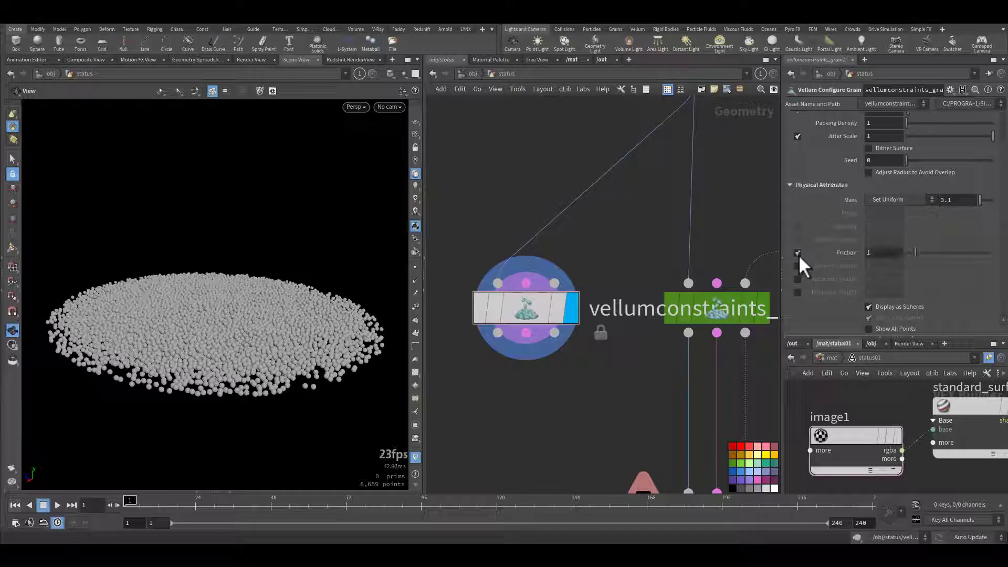
{"action": "left_click", "coordinate": [798, 255]}
{"action": "left_click", "coordinate": [796, 265]}
{"action": "left_click", "coordinate": [796, 265]}
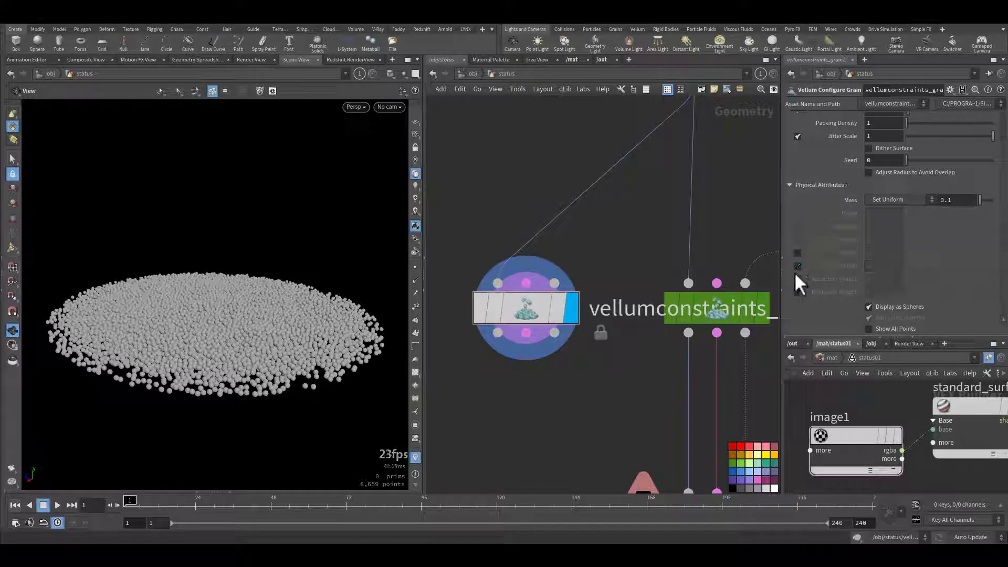
{"action": "left_click", "coordinate": [796, 278]}
{"action": "left_click", "coordinate": [795, 278]}
{"action": "left_click", "coordinate": [796, 291]}
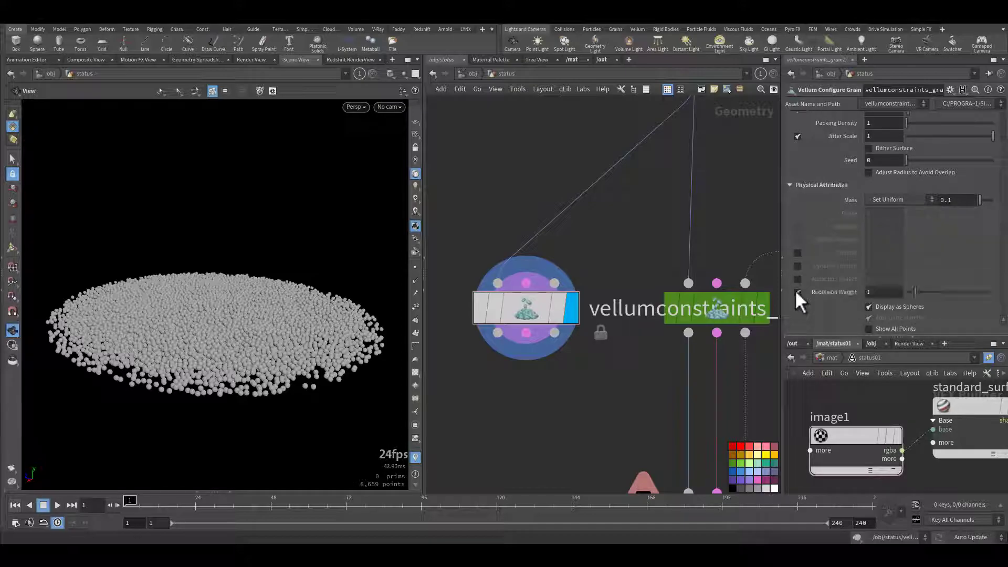
{"action": "left_click", "coordinate": [796, 290]}
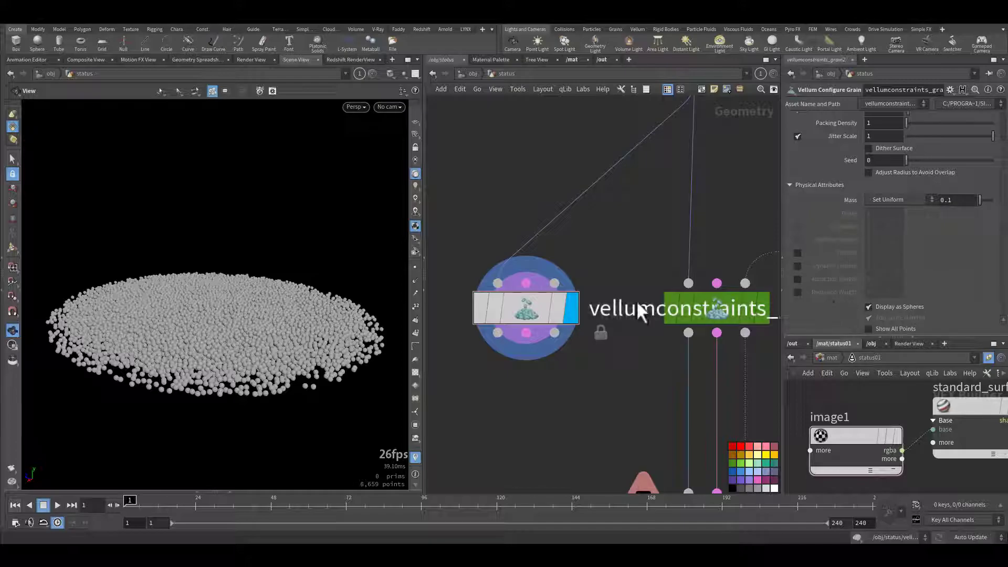
Add a Vellum Solver below the new grain node, connected to all three of its outputs.
{"action": "middle_click_drag", "start_coordinate": [644, 367], "coordinate": [659, 289]}
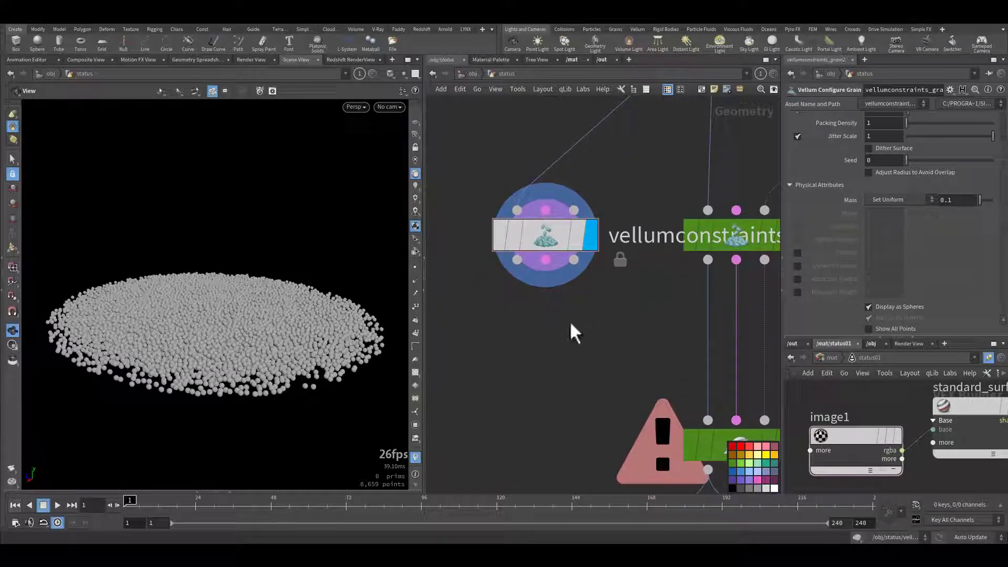
{"action": "key", "text": "Tab"}
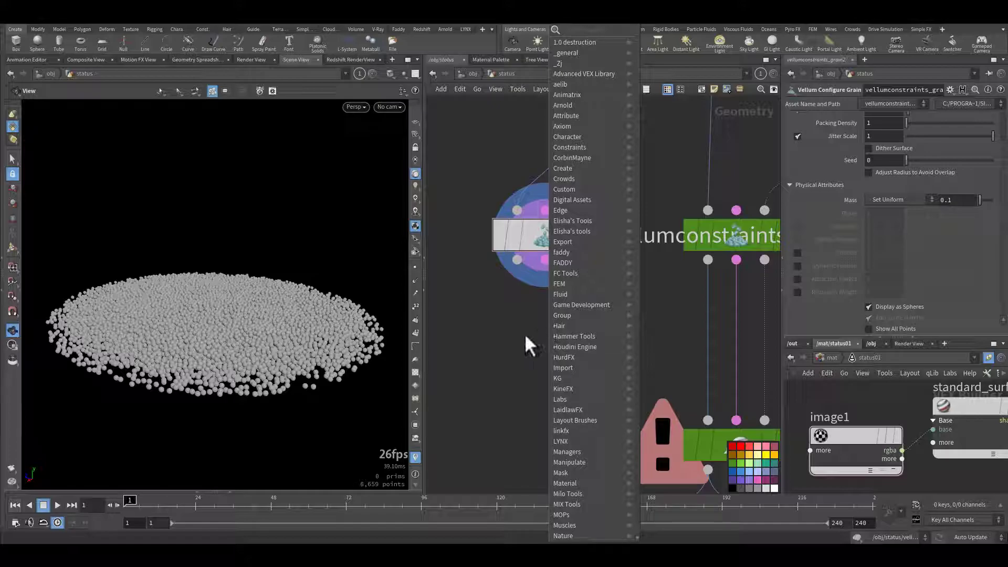
{"action": "type", "text": "vell"}
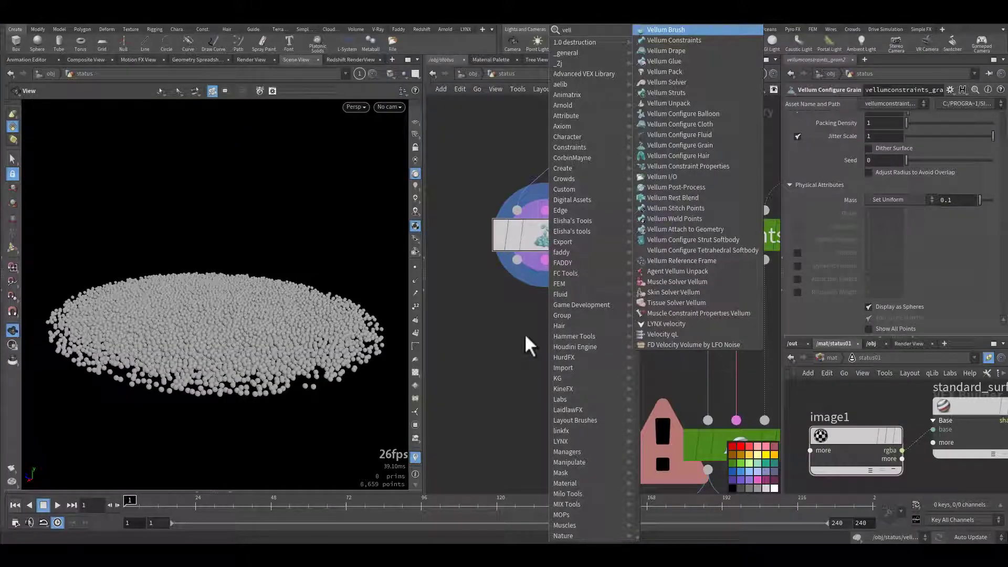
{"action": "type", "text": "so"}
{"action": "left_click", "coordinate": [698, 31]}
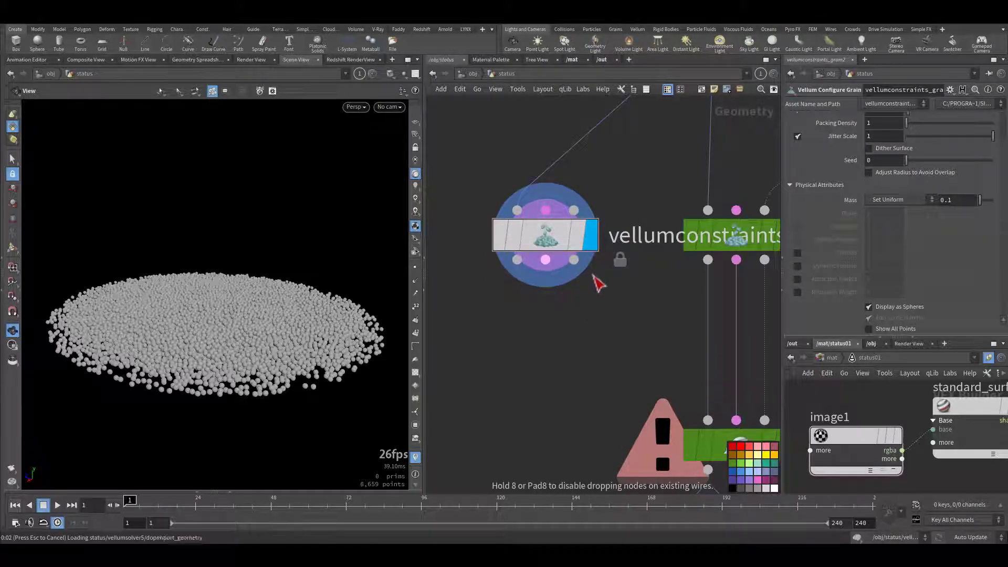
{"action": "middle_click_drag", "start_coordinate": [461, 297], "coordinate": [524, 286]}
Connect a temporary Null to the grain node's constraint output, display it to examine the points, and delete it.
{"action": "key", "text": "n"}
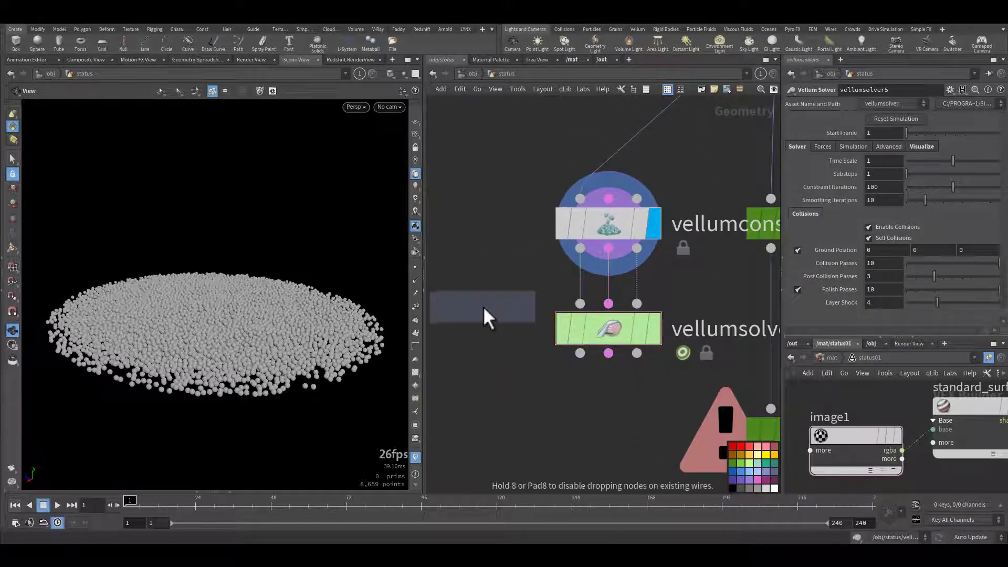
{"action": "left_click", "coordinate": [483, 306]}
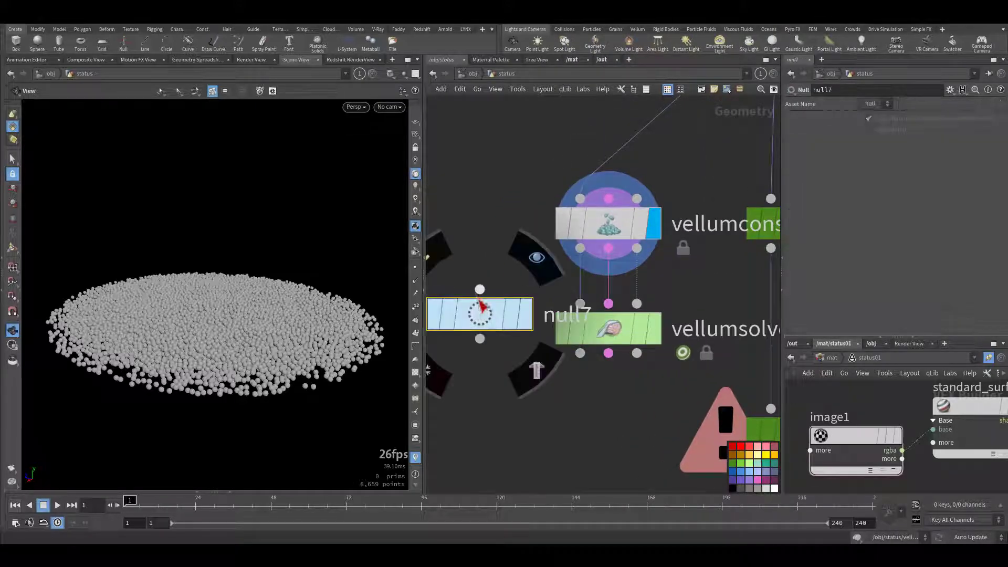
{"action": "left_click", "coordinate": [603, 268]}
{"action": "left_click", "coordinate": [480, 290]}
{"action": "left_click", "coordinate": [528, 314]}
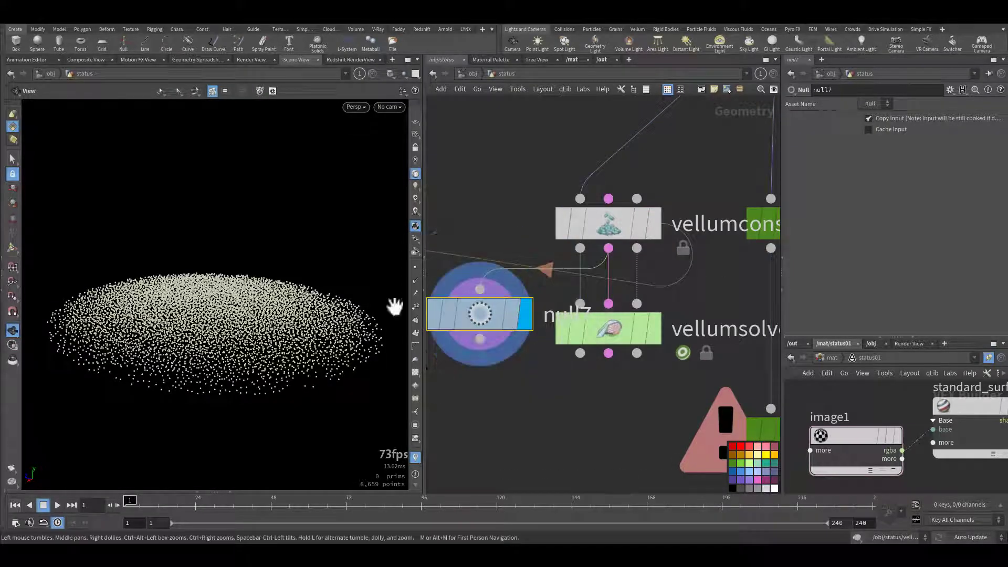
{"action": "right_click_drag", "start_coordinate": [253, 357], "coordinate": [537, 329]}
{"action": "left_click_drag", "start_coordinate": [367, 360], "coordinate": [325, 391]}
{"action": "scroll", "coordinate": [325, 391], "scroll_direction": "down", "scroll_amount": 3}
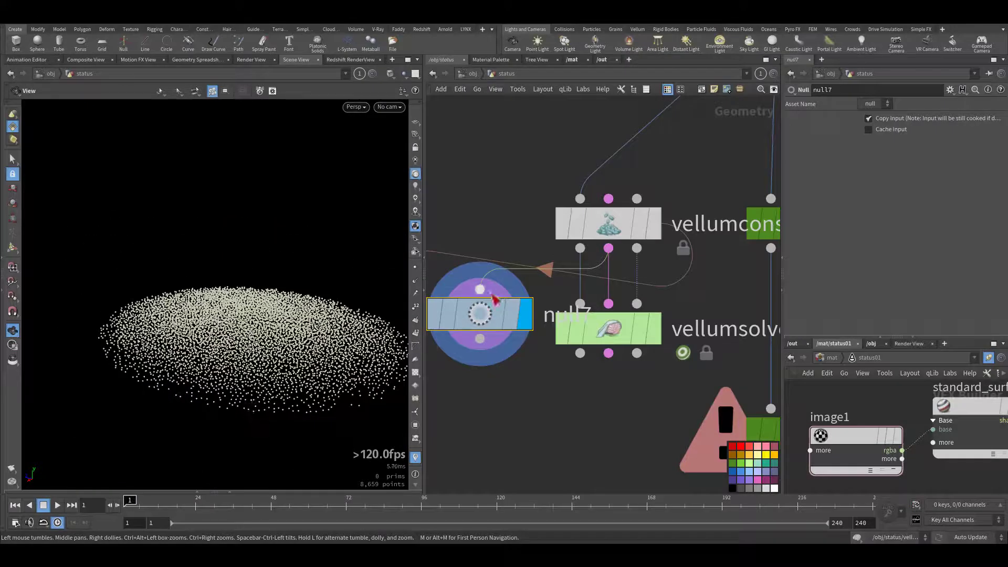
{"action": "key", "text": "Delete"}
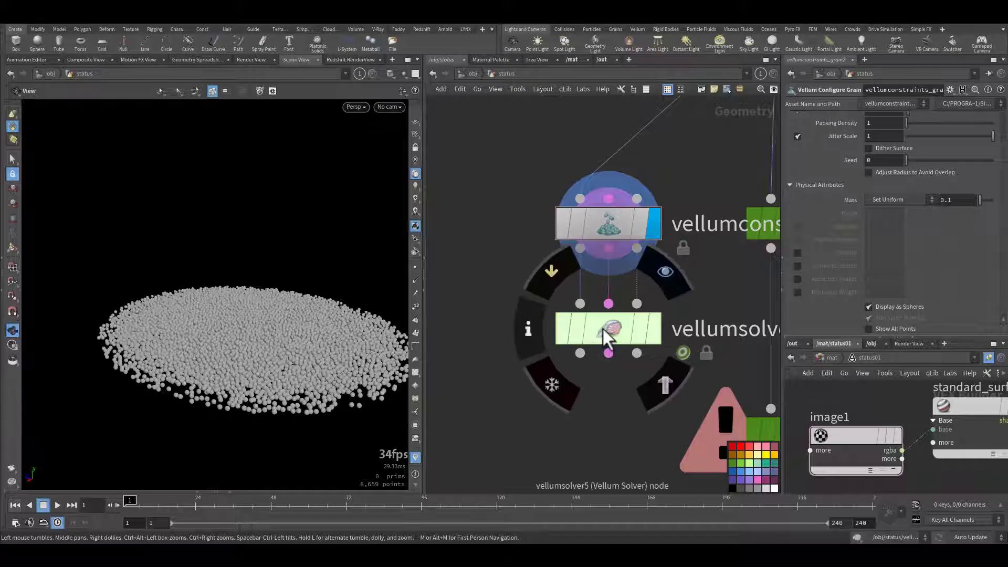
Move the new Vellum Solver slightly away from the grain node and display its output.
{"action": "left_click_drag", "start_coordinate": [602, 327], "coordinate": [591, 348]}
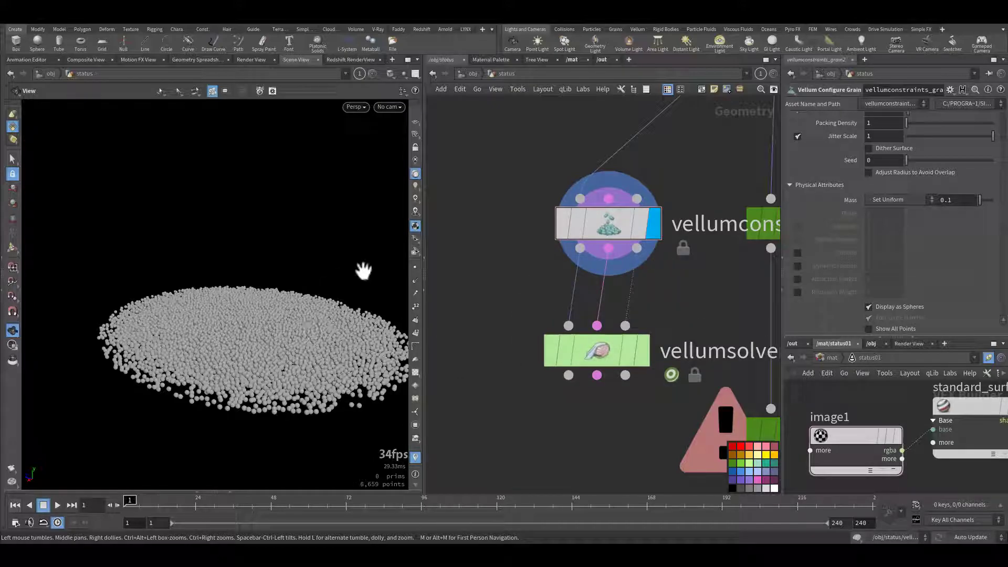
{"action": "mouse_move", "coordinate": [632, 352]}
{"action": "key", "text": "r"}
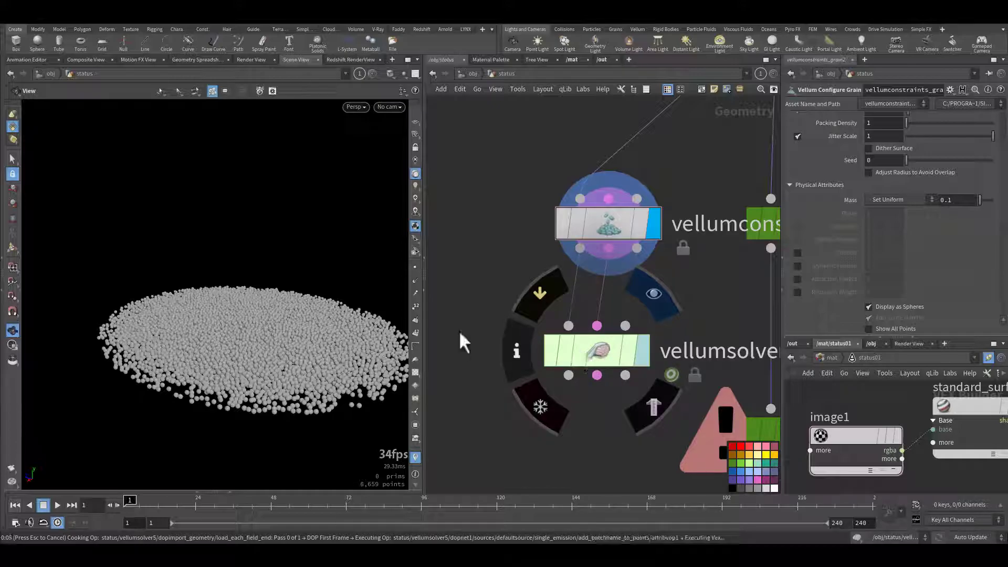
Play the grain simulation to check how the particles behave and return to frame 1.
{"action": "key", "text": "Down"}
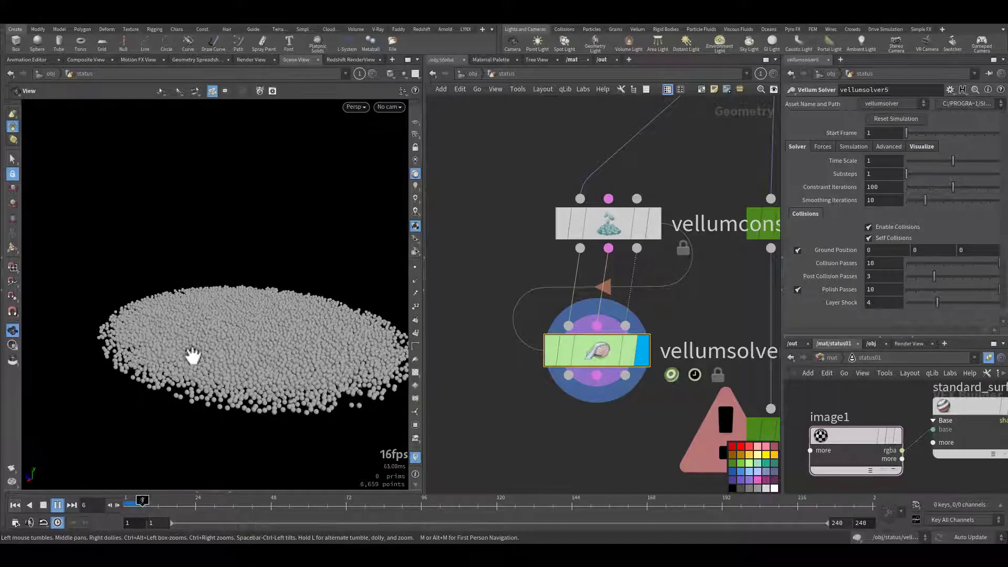
{"action": "left_click_drag", "start_coordinate": [249, 387], "coordinate": [270, 376]}
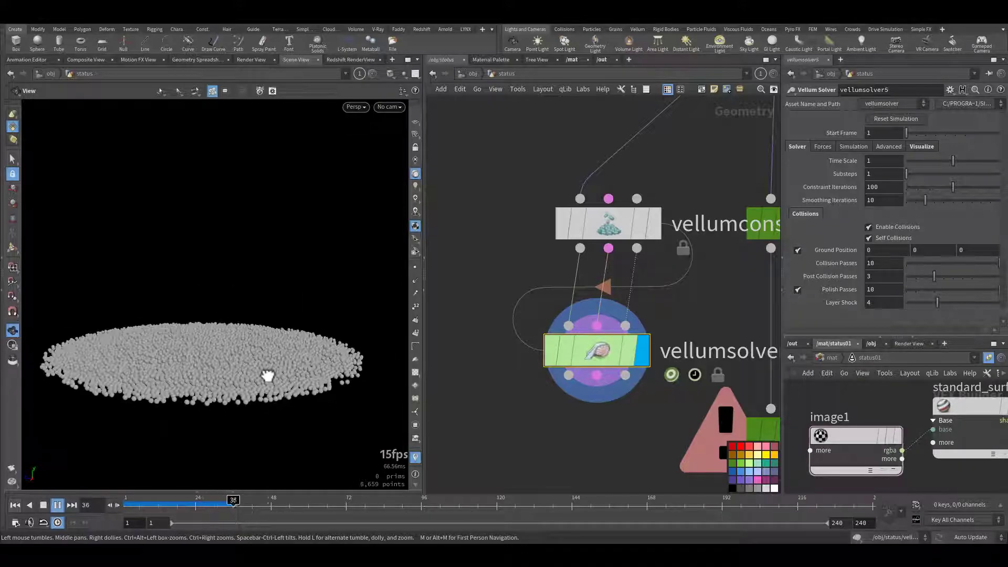
{"action": "left_click", "coordinate": [13, 505]}
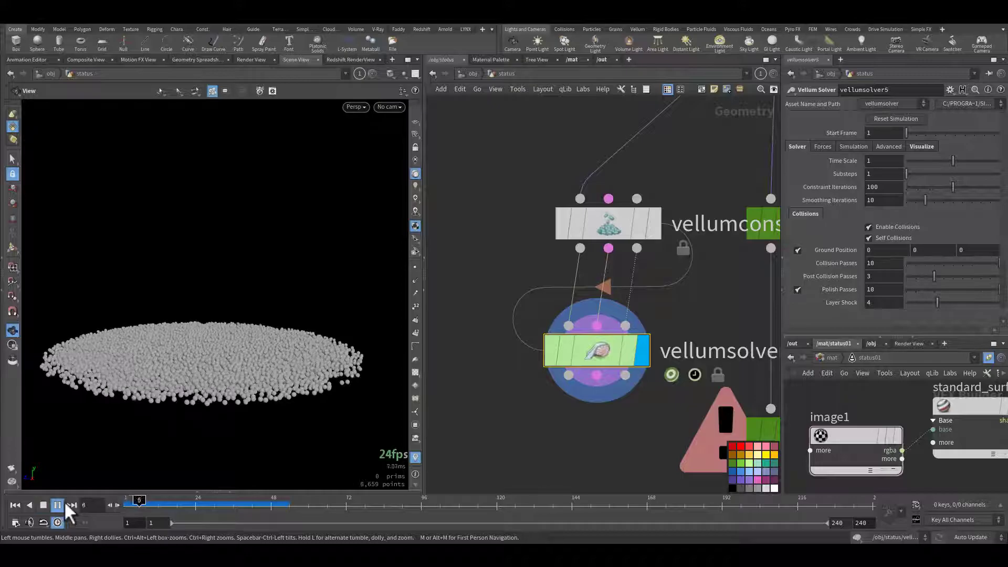
{"action": "left_click", "coordinate": [17, 506]}
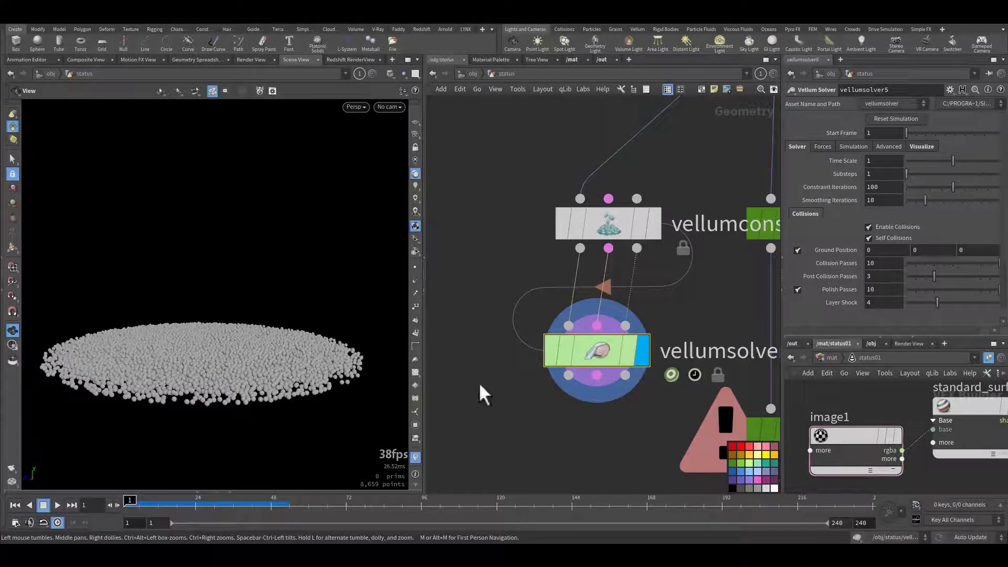
Add a Torus node in the empty space above the new grain node.
{"action": "middle_click_drag", "start_coordinate": [478, 262], "coordinate": [454, 298]}
{"action": "scroll", "coordinate": [503, 287], "scroll_direction": "down", "scroll_amount": 3}
{"action": "middle_click_drag", "start_coordinate": [498, 209], "coordinate": [536, 292]}
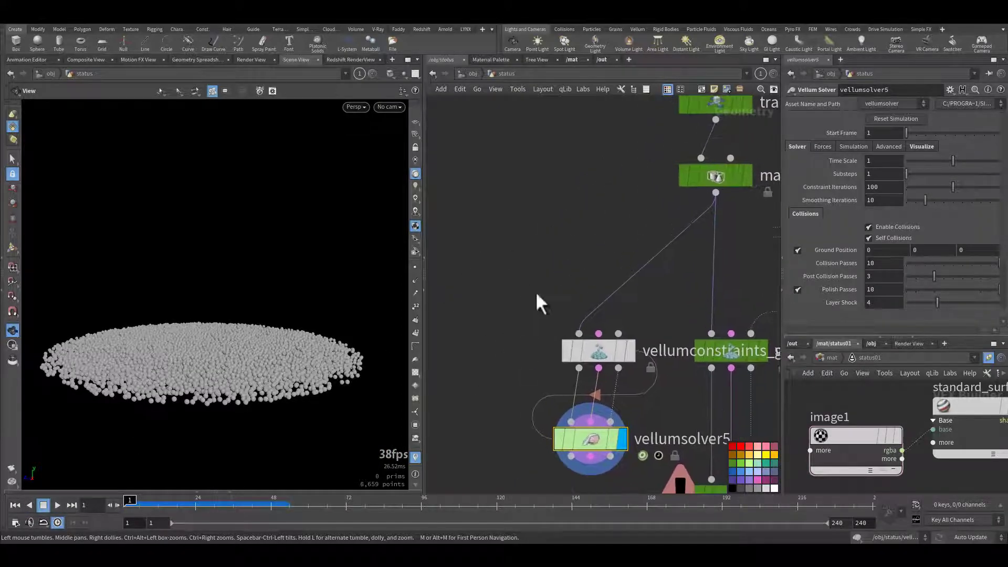
{"action": "key", "text": "Tab"}
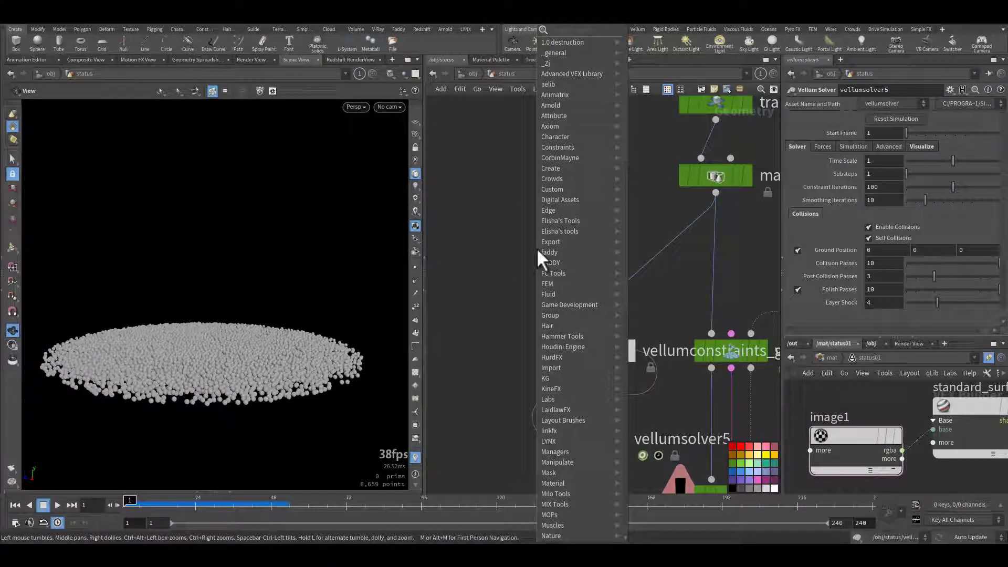
{"action": "type", "text": "toru"}
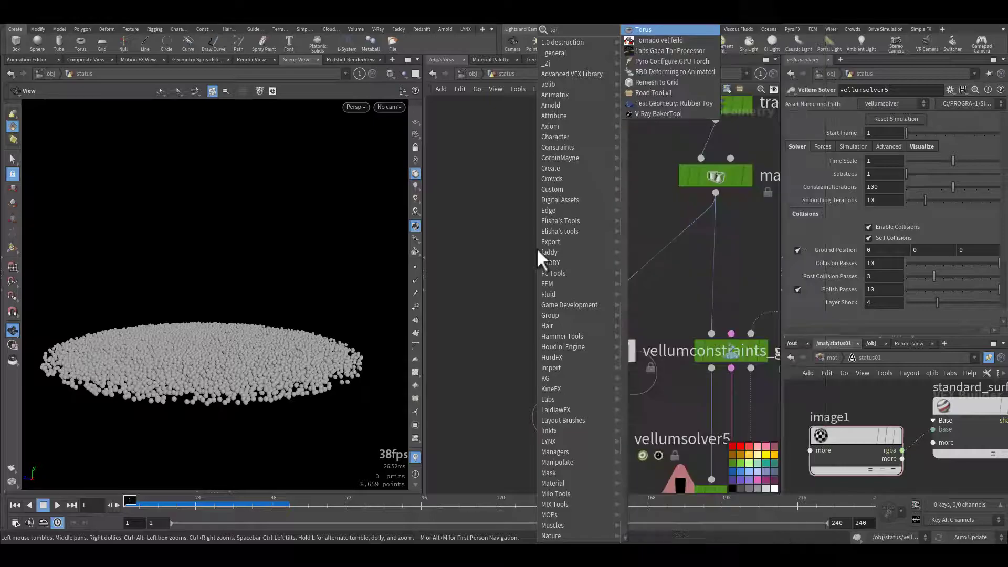
{"action": "left_click", "coordinate": [660, 30]}
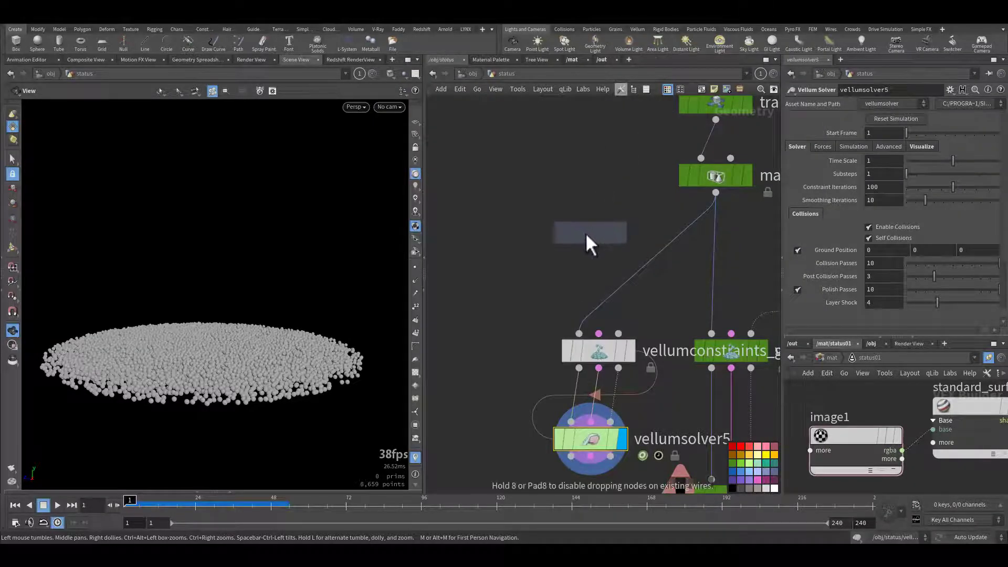
{"action": "left_click", "coordinate": [587, 232]}
Template the new grain node and display the torus to compare it with the grains from above.
{"action": "left_click", "coordinate": [620, 350]}
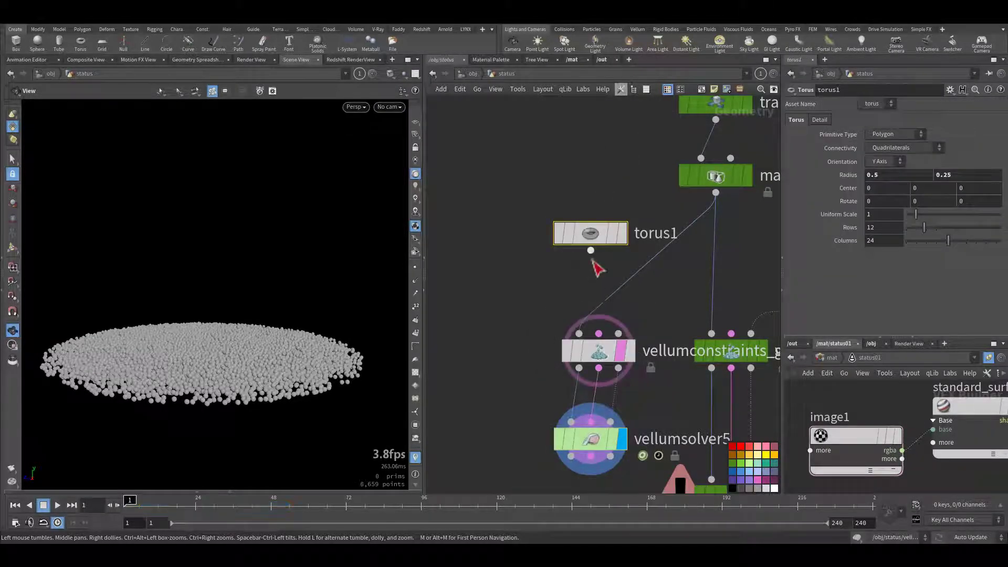
{"action": "left_click", "coordinate": [624, 236]}
{"action": "left_click_drag", "start_coordinate": [291, 359], "coordinate": [267, 435]}
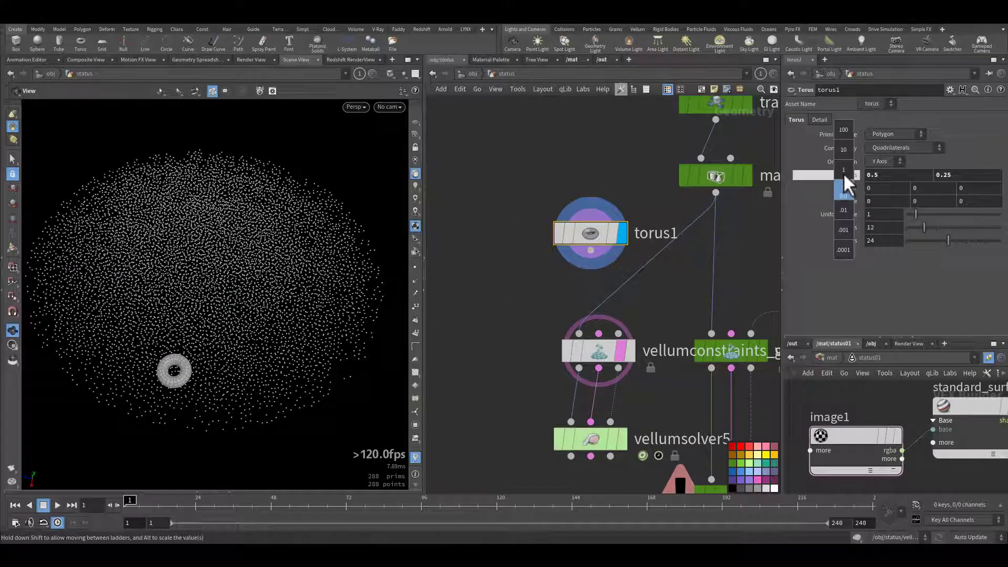
Enlarge the torus to radii of 1.9 and 1.25.
{"action": "mouse_move", "coordinate": [843, 174]}
{"action": "left_mouse_down"}
{"action": "mouse_move", "coordinate": [893, 174]}
{"action": "mouse_move", "coordinate": [835, 189]}
{"action": "left_mouse_up"}
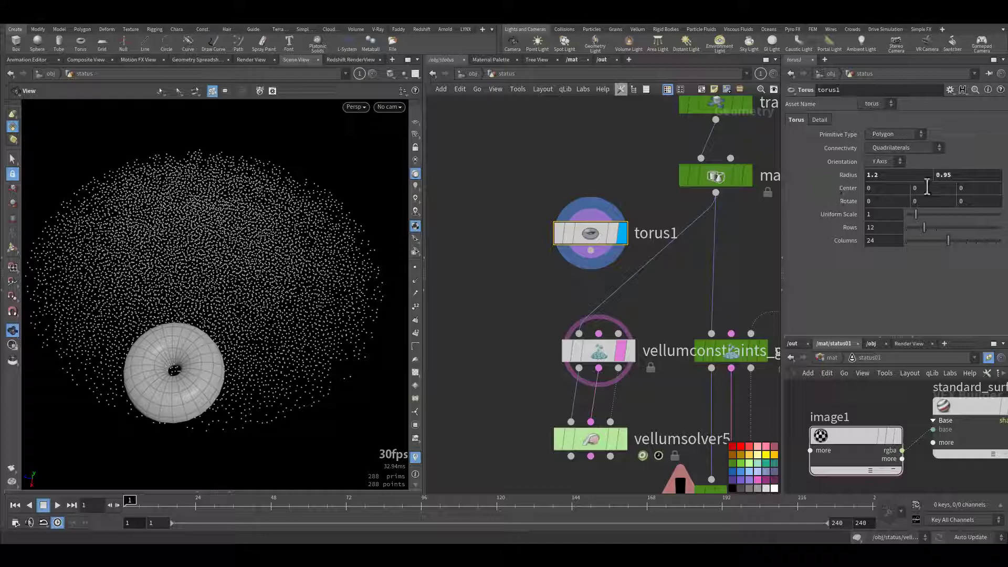
{"action": "mouse_move", "coordinate": [943, 177]}
{"action": "middle_mouse_down"}
{"action": "mouse_move", "coordinate": [944, 188]}
{"action": "mouse_move", "coordinate": [967, 179]}
{"action": "mouse_move", "coordinate": [924, 178]}
{"action": "mouse_move", "coordinate": [940, 182]}
{"action": "middle_mouse_up"}
{"action": "left_click_drag", "start_coordinate": [842, 172], "coordinate": [811, 199]}
Set the torus Center to -5.3 in X and -0.1 in Y, and move its node higher in the network.
{"action": "middle_click_drag", "start_coordinate": [894, 185], "coordinate": [604, 237]}
{"action": "left_click_drag", "start_coordinate": [243, 295], "coordinate": [189, 246]}
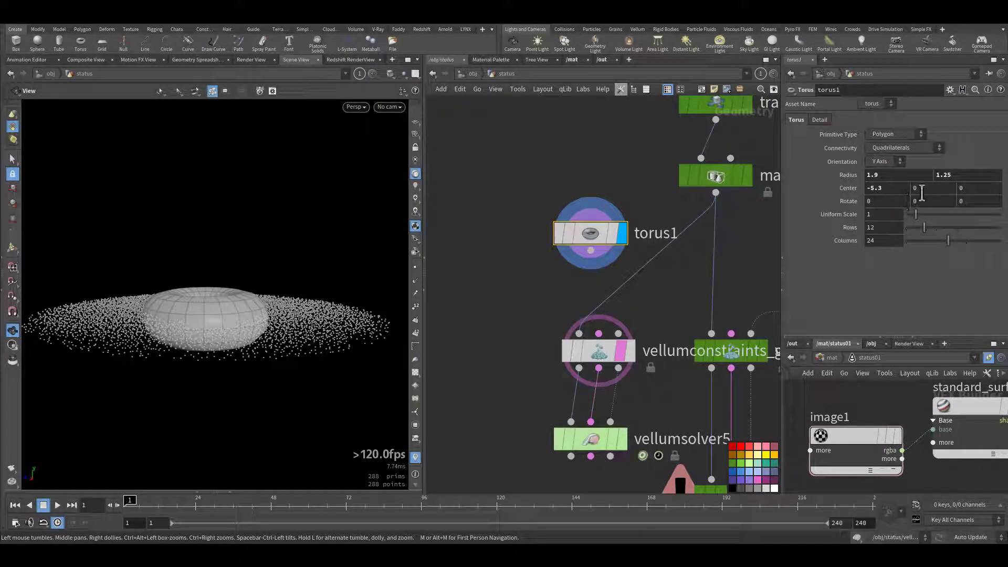
{"action": "mouse_move", "coordinate": [922, 193]}
{"action": "middle_mouse_down"}
{"action": "mouse_move", "coordinate": [896, 194]}
{"action": "mouse_move", "coordinate": [914, 193]}
{"action": "middle_mouse_up"}
{"action": "left_click_drag", "start_coordinate": [593, 233], "coordinate": [582, 175]}
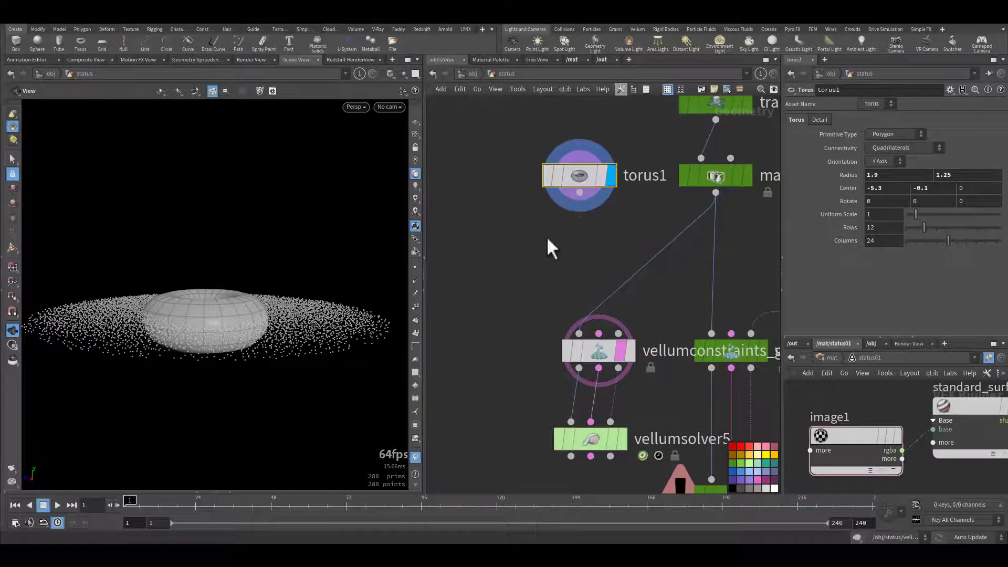
Add a Transform node below torus1, wire it to the torus, display it and set its pivot to the geometry's centroid.
{"action": "key", "text": "ctrl+t"}
{"action": "left_click", "coordinate": [584, 195]}
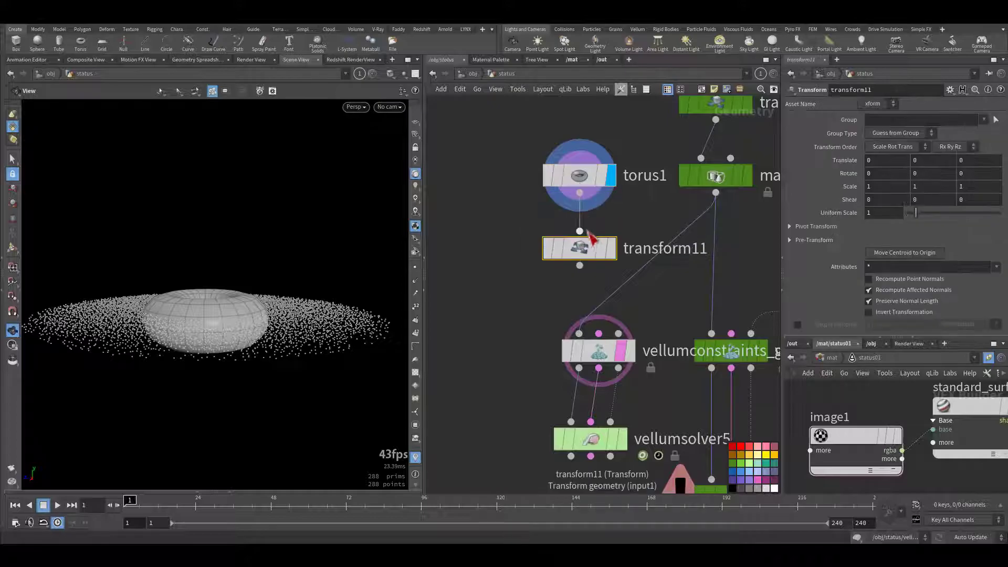
{"action": "left_click", "coordinate": [610, 248]}
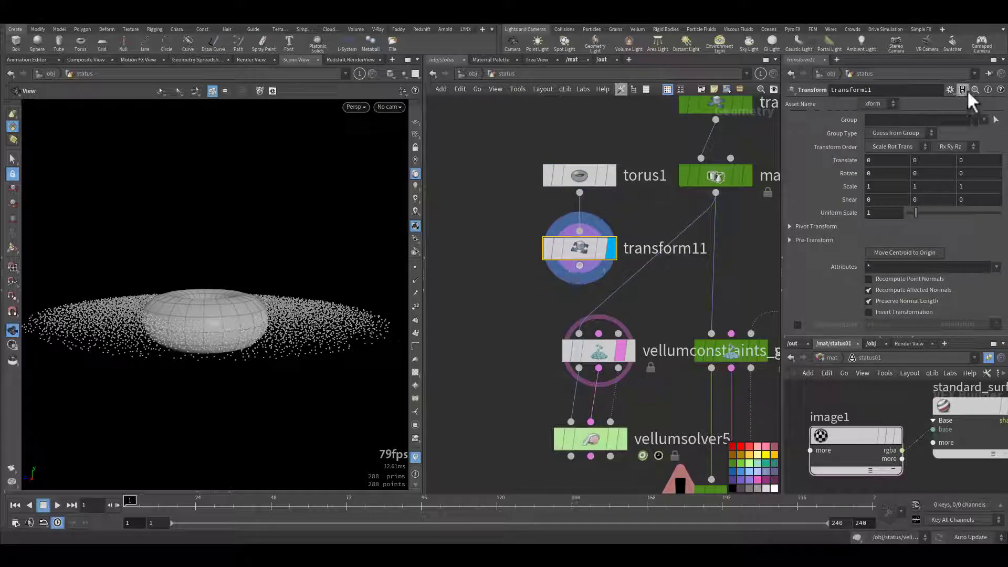
{"action": "left_click", "coordinate": [950, 89]}
{"action": "left_click", "coordinate": [888, 309]}
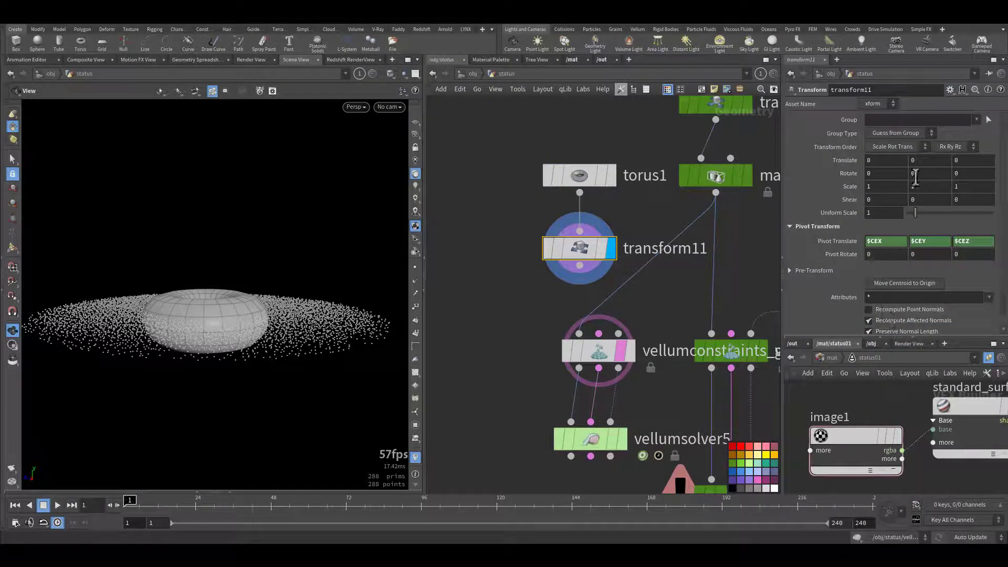
Keyframe the Transform's Translate Y at -3.2 on frame 1 and 4.4 on frame 24 so the torus rises through the grains.
{"action": "middle_click_drag", "start_coordinate": [916, 160], "coordinate": [767, 176]}
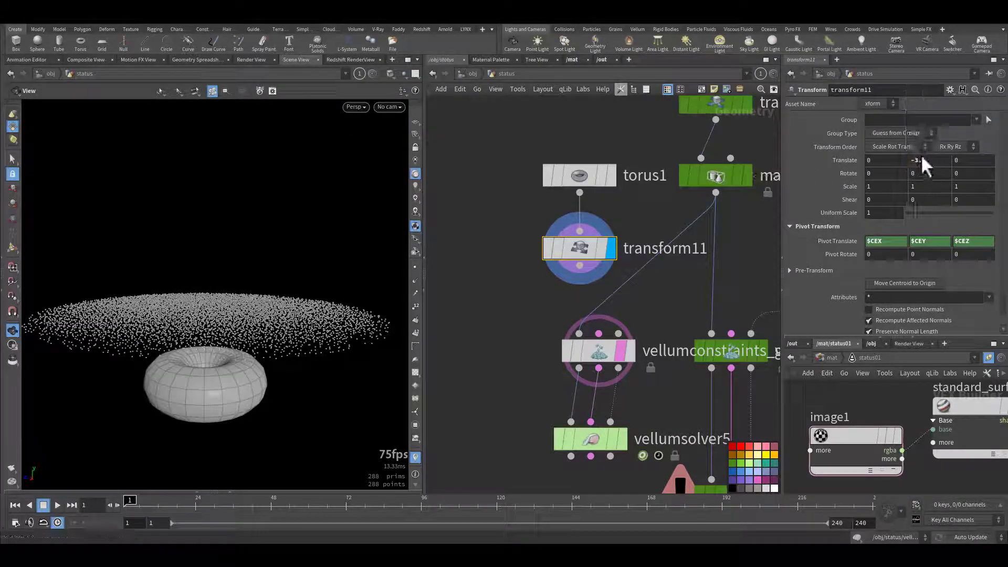
{"action": "left_click", "coordinate": [916, 160], "text": "alt"}
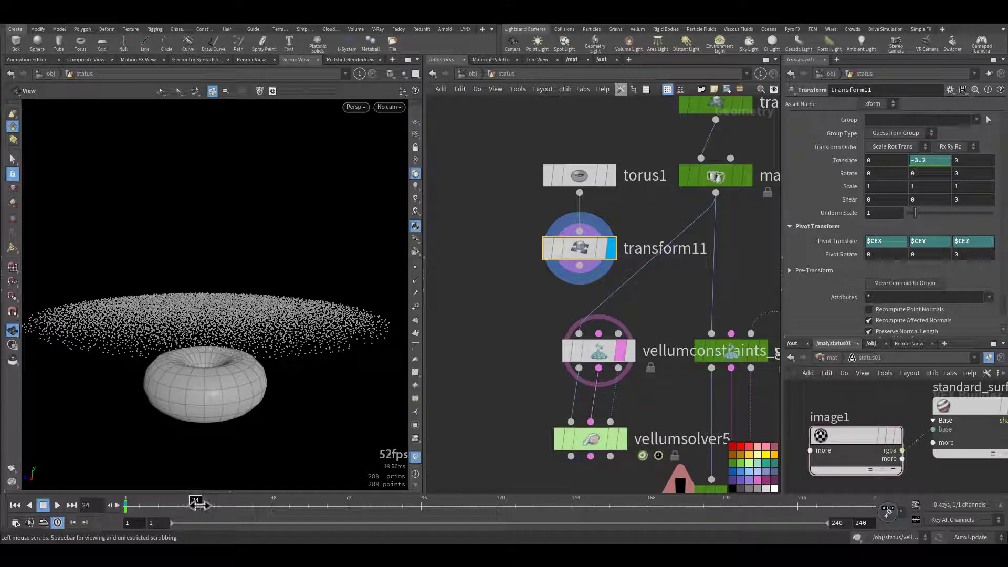
{"action": "middle_click_drag", "start_coordinate": [925, 164], "coordinate": [1006, 162]}
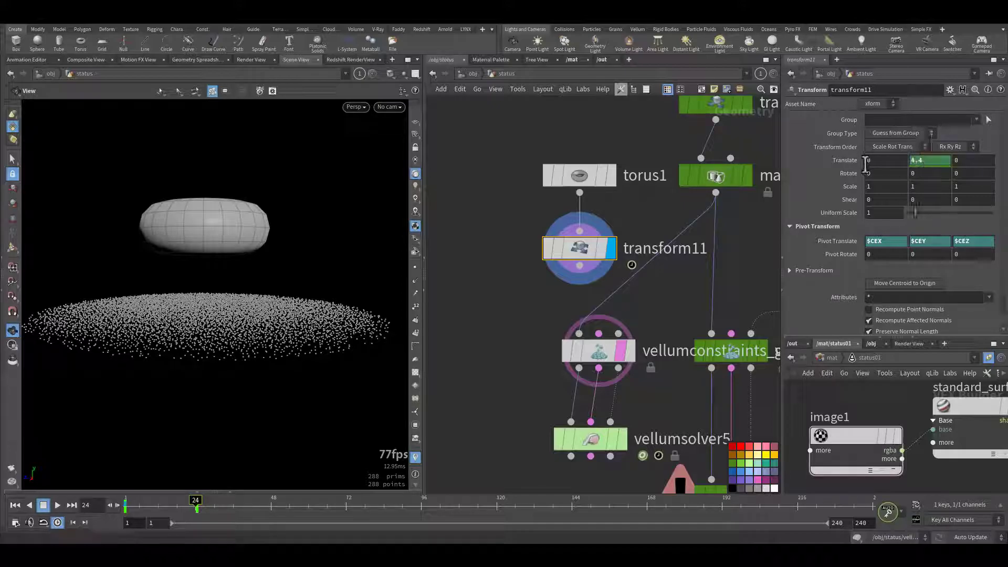
Keyframe the Transform's rotation at 0 on frame 24, set Rotate X to -240 at frame 39, and scrub back to frame 1.
{"action": "left_click", "coordinate": [852, 171], "text": "alt"}
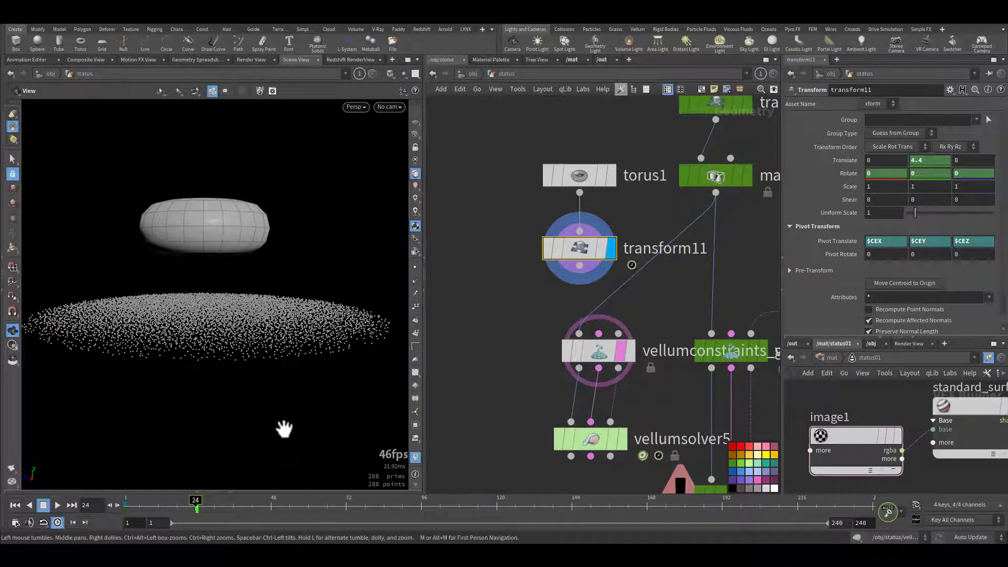
{"action": "mouse_move", "coordinate": [187, 504]}
{"action": "left_mouse_down"}
{"action": "mouse_move", "coordinate": [126, 504]}
{"action": "mouse_move", "coordinate": [202, 502]}
{"action": "left_mouse_up"}
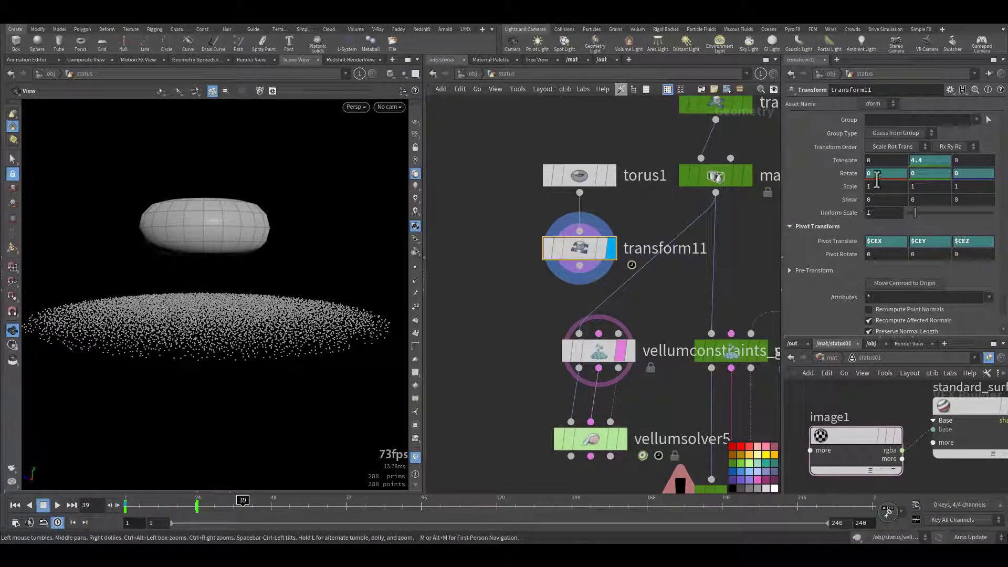
{"action": "middle_click_drag", "start_coordinate": [877, 178], "coordinate": [761, 121]}
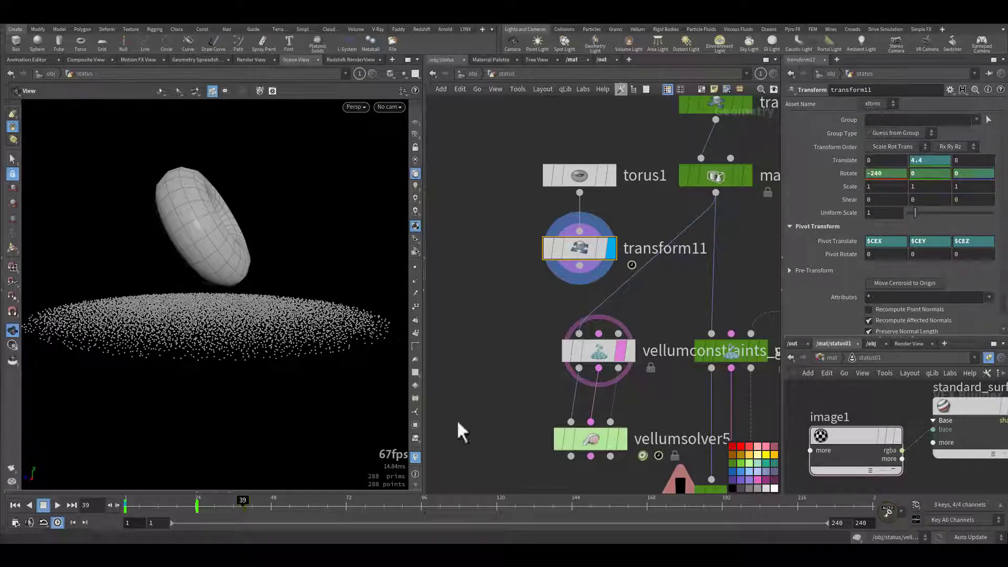
{"action": "left_click", "coordinate": [229, 508]}
{"action": "left_click_drag", "start_coordinate": [229, 507], "coordinate": [126, 507]}
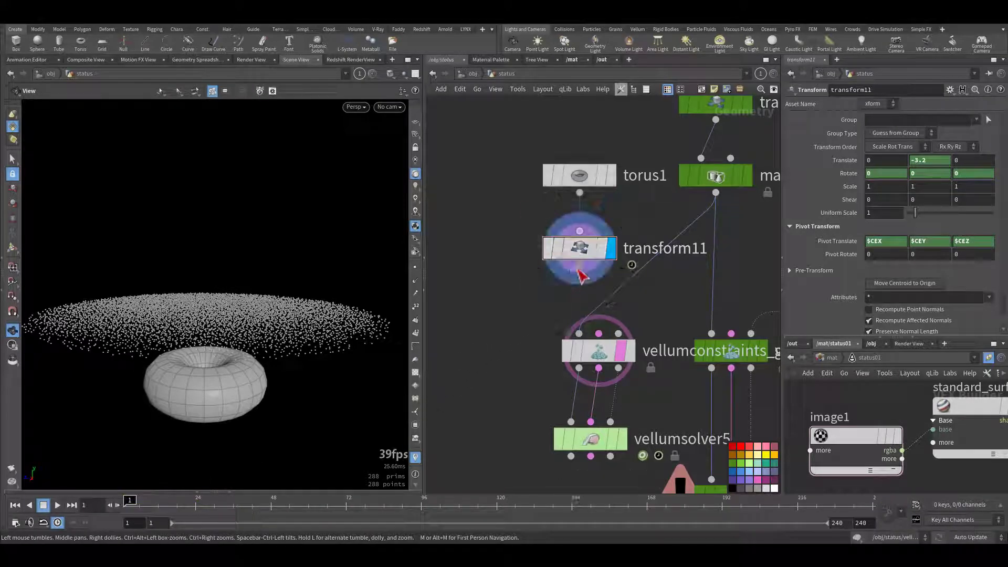
Connect the output of transform11 to the Collisions input of vellumconstraints_grain2.
{"action": "left_click", "coordinate": [580, 265]}
{"action": "left_click", "coordinate": [623, 335]}
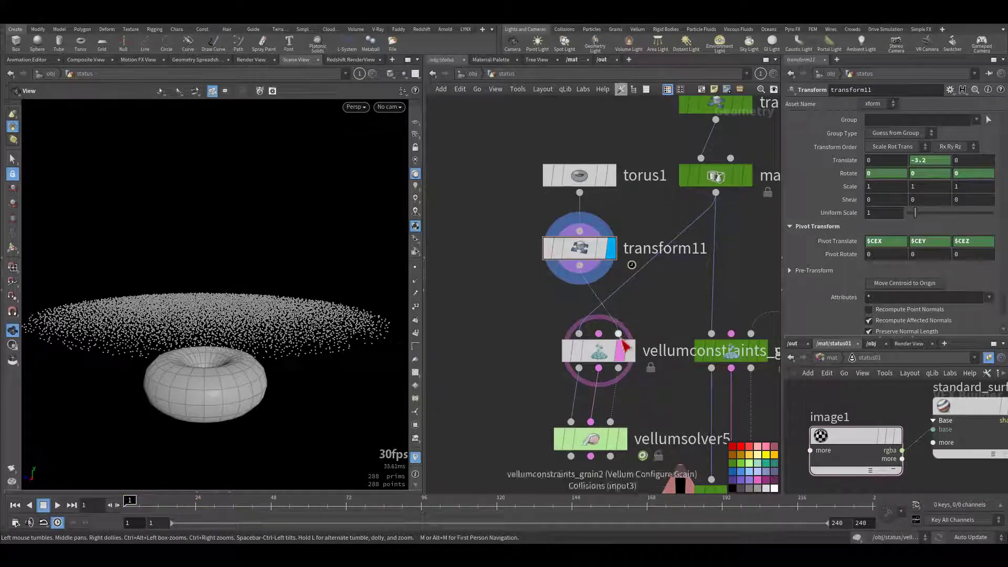
{"action": "middle_click_drag", "start_coordinate": [513, 393], "coordinate": [500, 352]}
Stop templating the new grain node, and display vellumsolver5 and shift it aside in the network.
{"action": "left_click", "coordinate": [606, 313]}
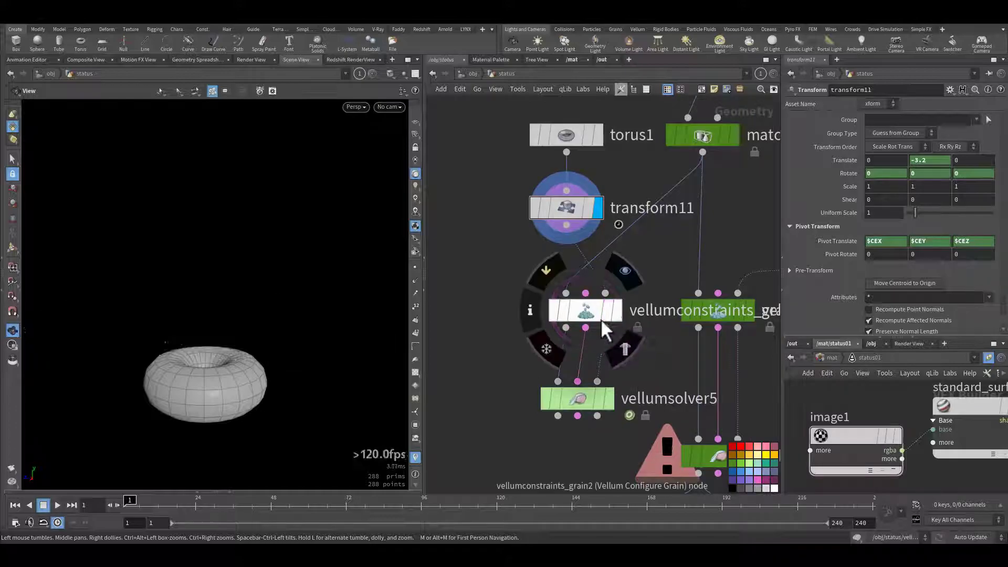
{"action": "left_click", "coordinate": [609, 400]}
{"action": "left_click", "coordinate": [575, 398]}
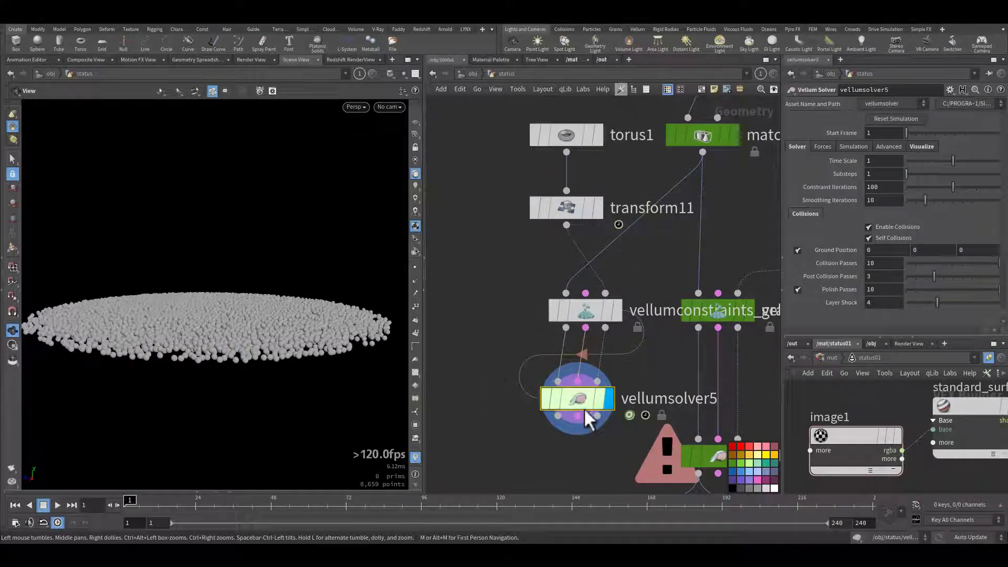
{"action": "left_click_drag", "start_coordinate": [584, 408], "coordinate": [533, 410]}
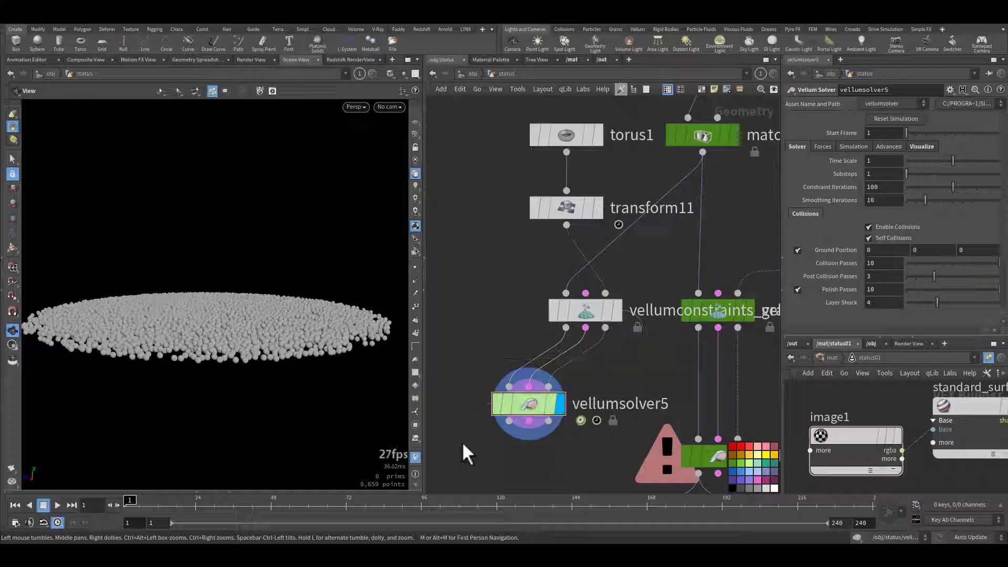
Play the simulation of the torus bursting through the grains twice, and rewind to the first frame.
{"action": "key", "text": "Up"}
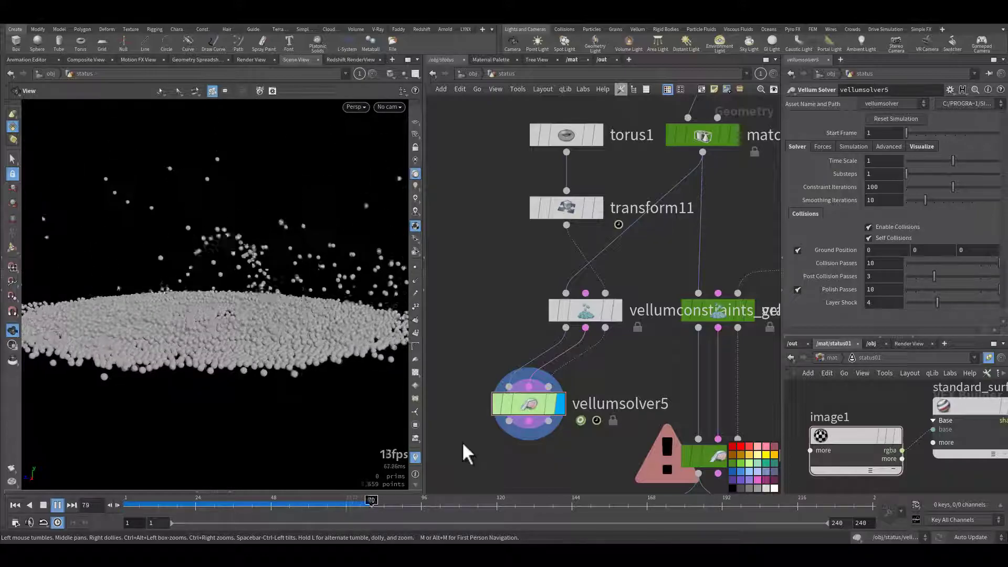
{"action": "key", "text": "ctrl+Up"}
{"action": "key", "text": "Up"}
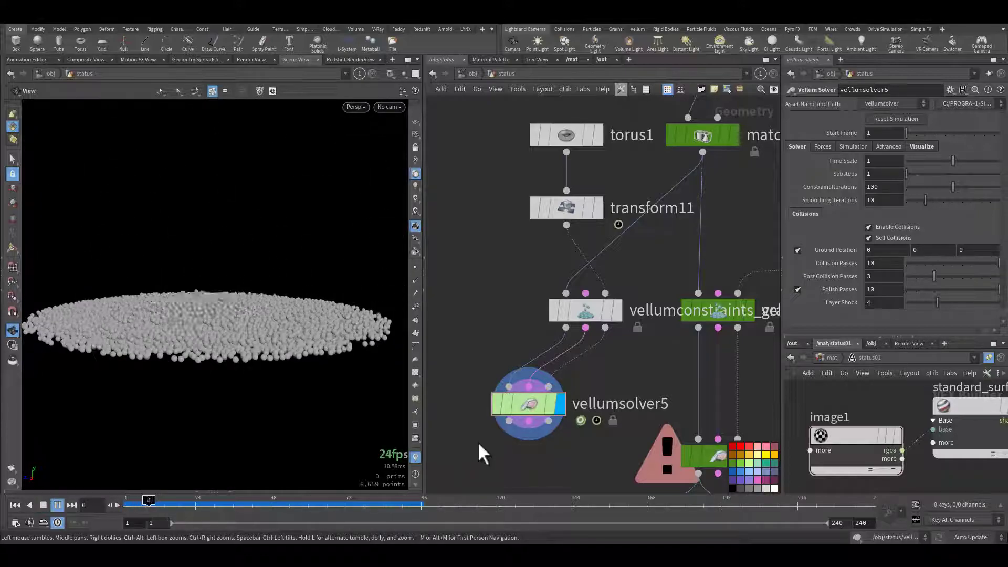
{"action": "key", "text": "ctrl+Up"}
Test the simulation with Self Collisions turned off on vellumsolver5, and switch the option back on.
{"action": "left_click_drag", "start_coordinate": [465, 365], "coordinate": [524, 435]}
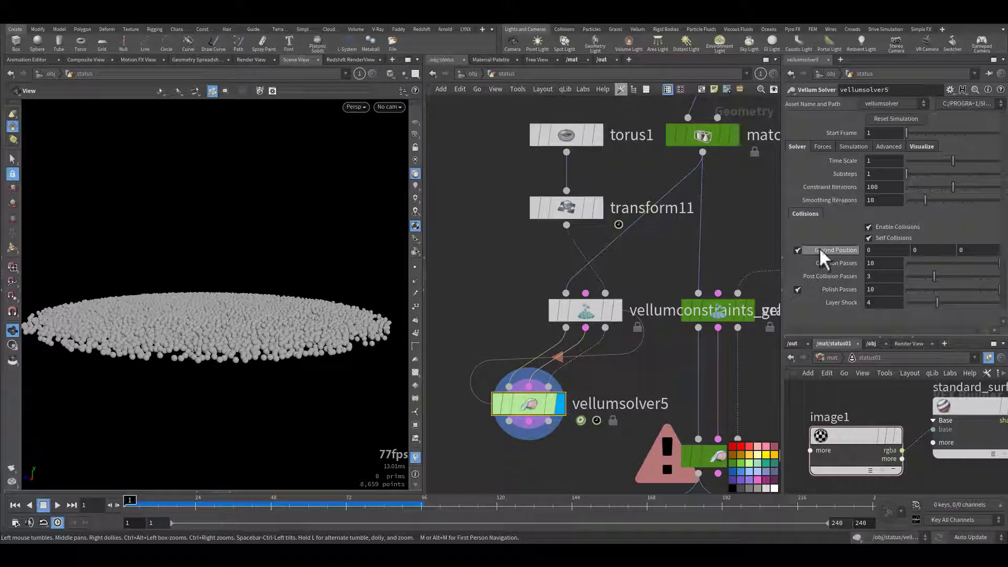
{"action": "left_click", "coordinate": [883, 239]}
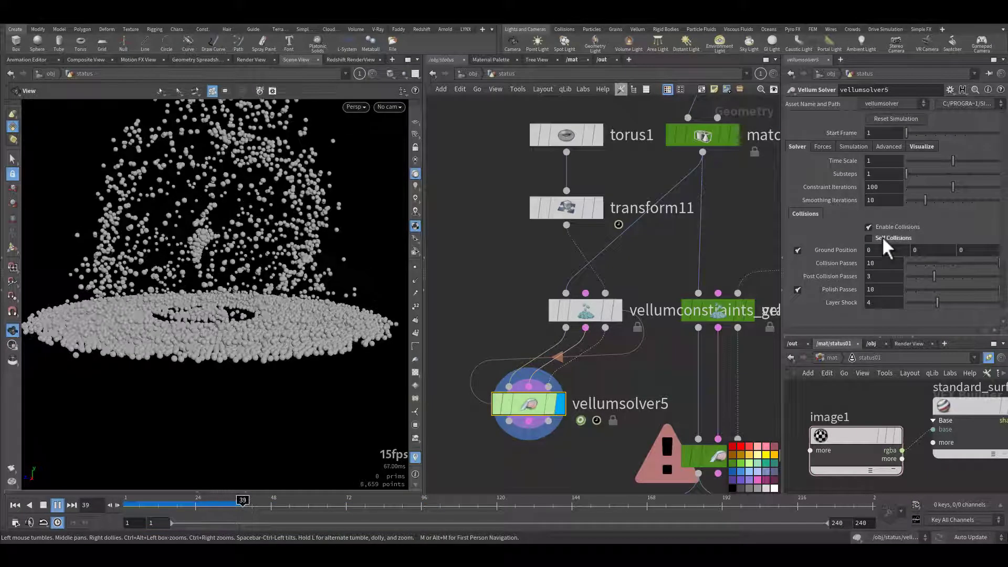
{"action": "left_click", "coordinate": [882, 238]}
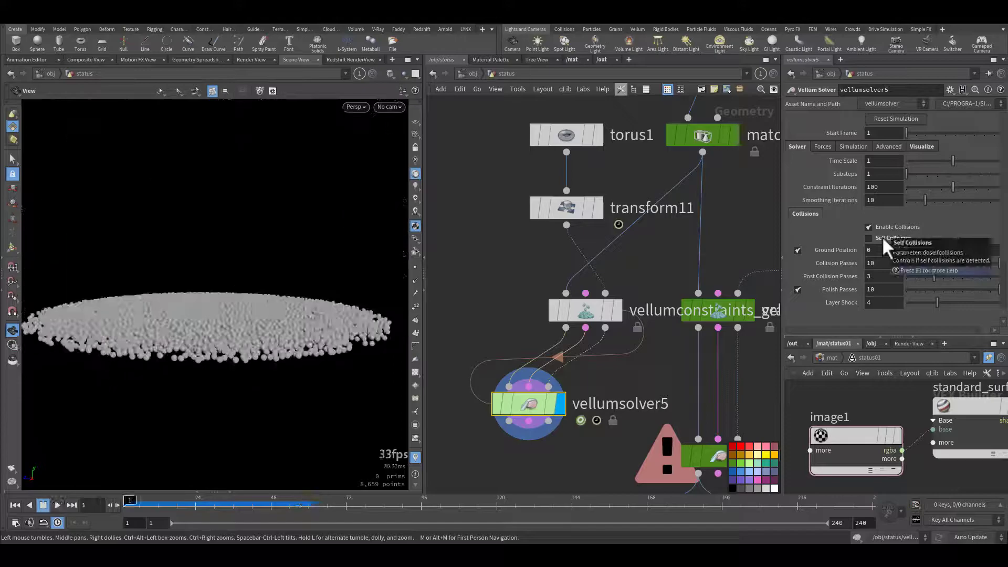
Set vellumsolver5's Velocity Damping to 0.001, and play the simulation and rewind it.
{"action": "left_click", "coordinate": [823, 147]}
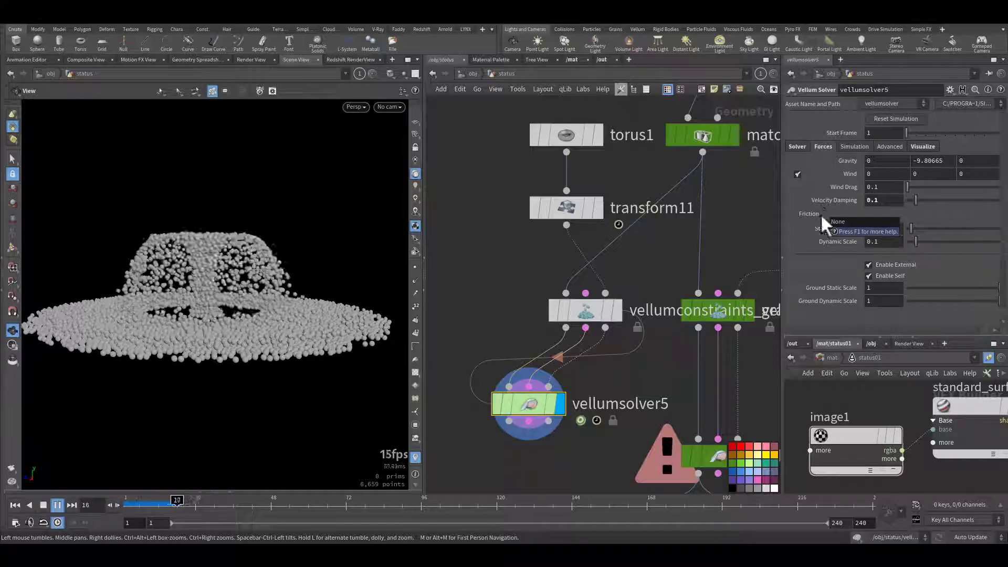
{"action": "mouse_move", "coordinate": [858, 203]}
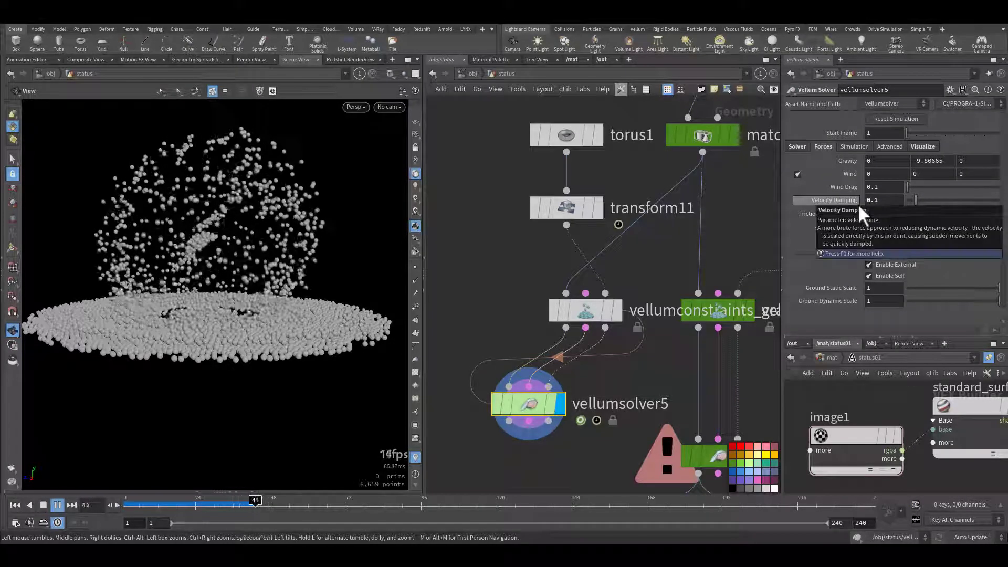
{"action": "key", "text": "ctrl+Up"}
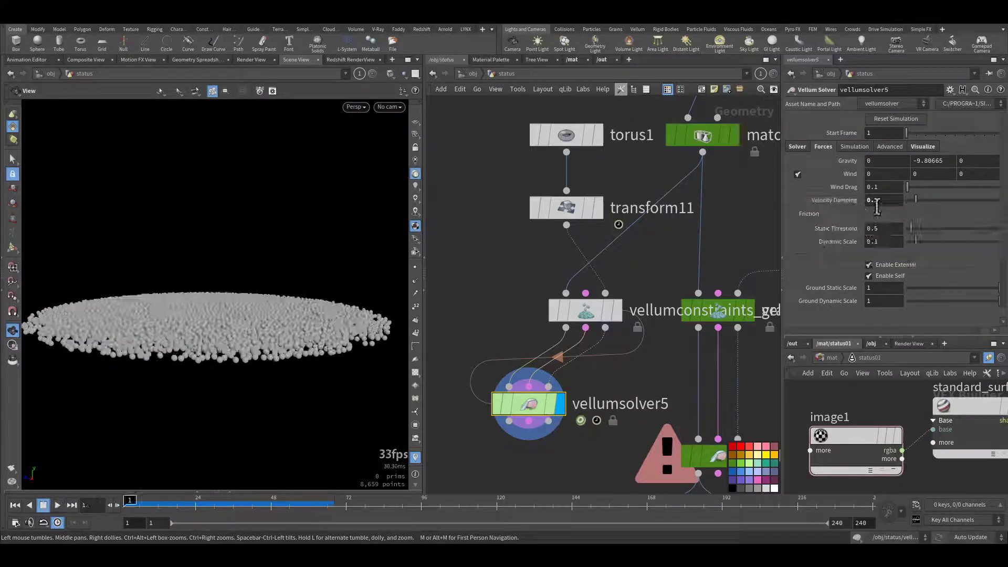
{"action": "key", "text": "Return"}
{"action": "key", "text": "Up"}
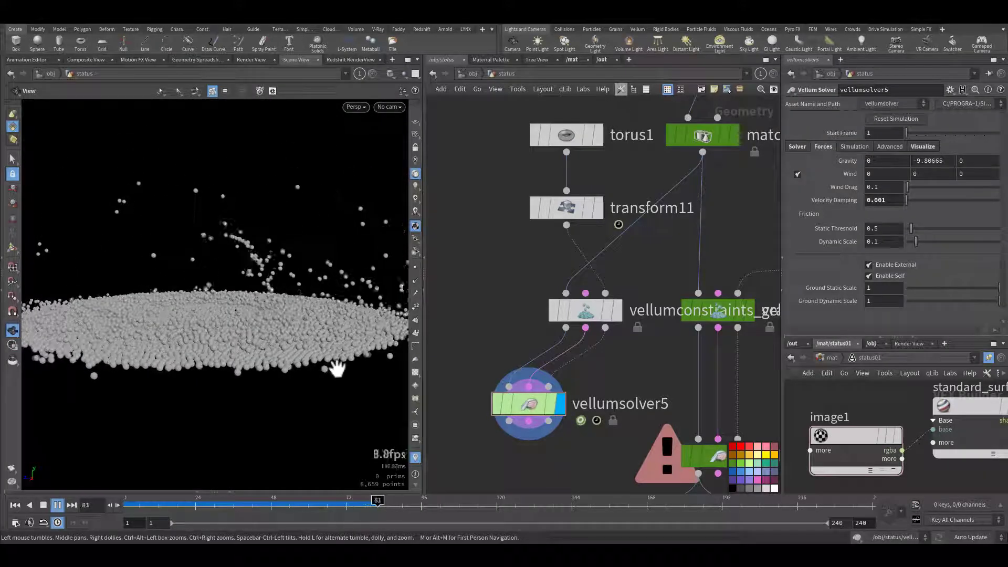
{"action": "key", "text": "ctrl+Up"}
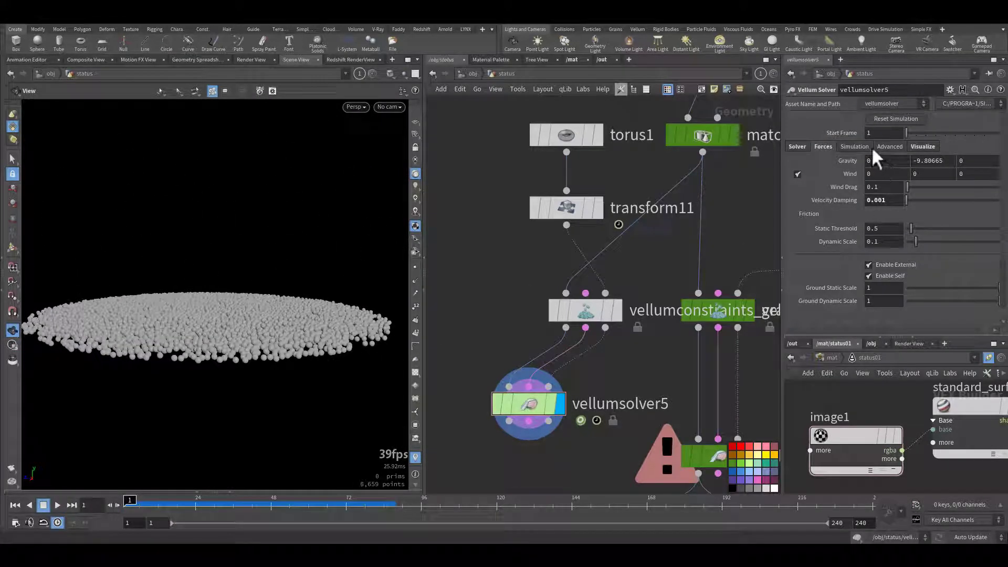
Set the Repulsion Weight in vellumsolver5's advanced Grain Collisions settings to 0, and play the simulation and rewind it.
{"action": "left_click", "coordinate": [888, 147]}
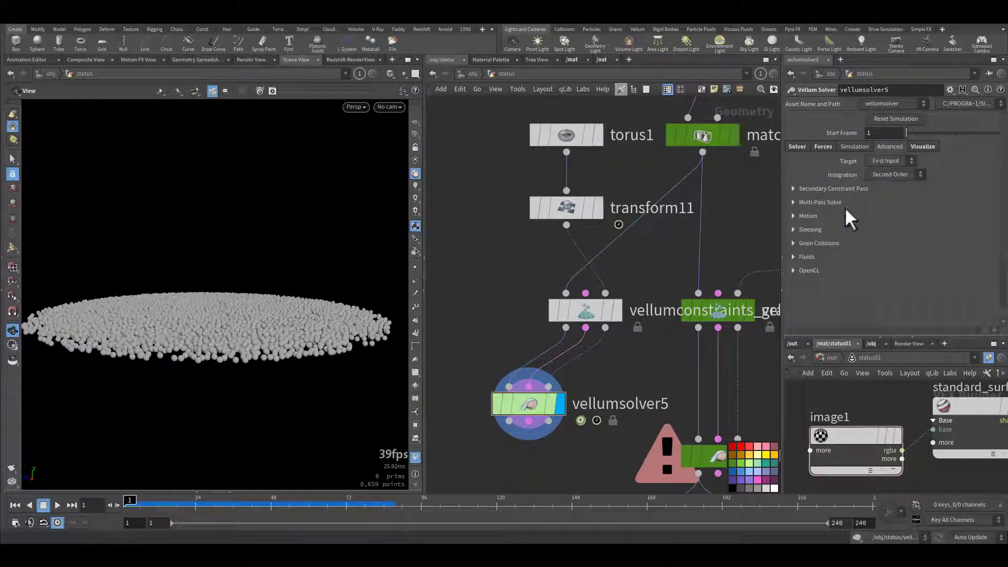
{"action": "left_click", "coordinate": [794, 229]}
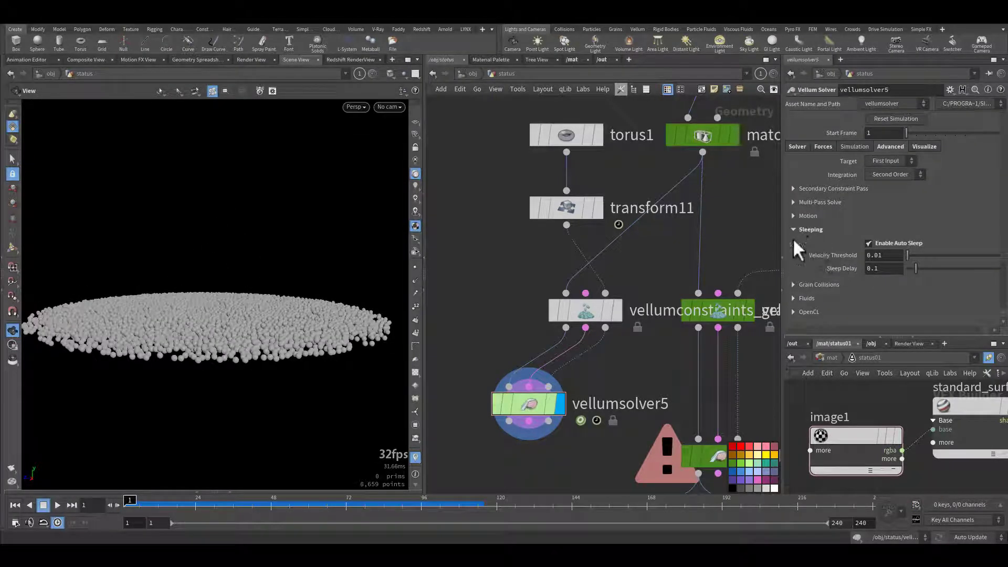
{"action": "left_click", "coordinate": [792, 285]}
{"action": "scroll", "coordinate": [800, 277], "scroll_direction": "down", "scroll_amount": 3}
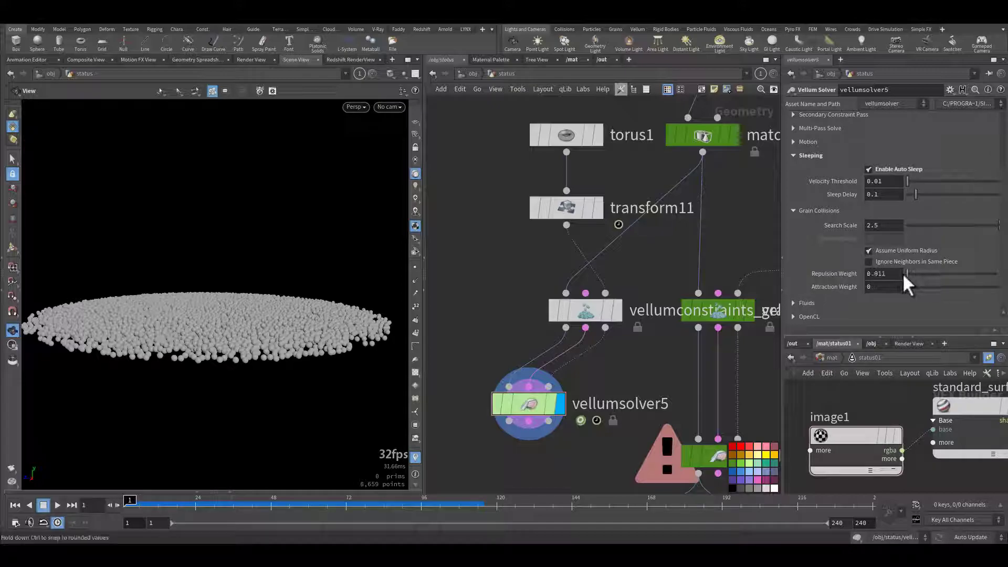
{"action": "left_click_drag", "start_coordinate": [902, 273], "coordinate": [887, 275]}
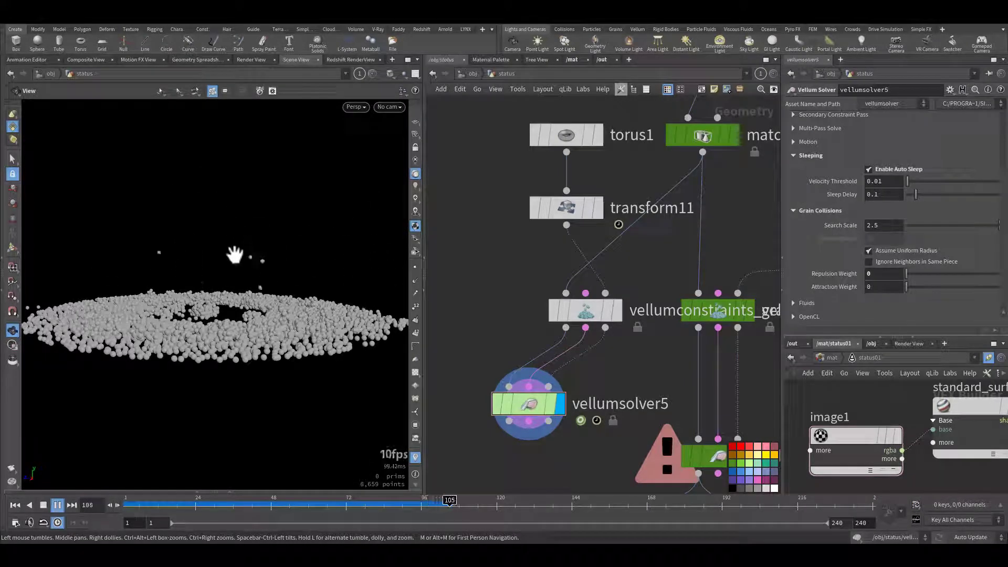
{"action": "key", "text": "ctrl+Up"}
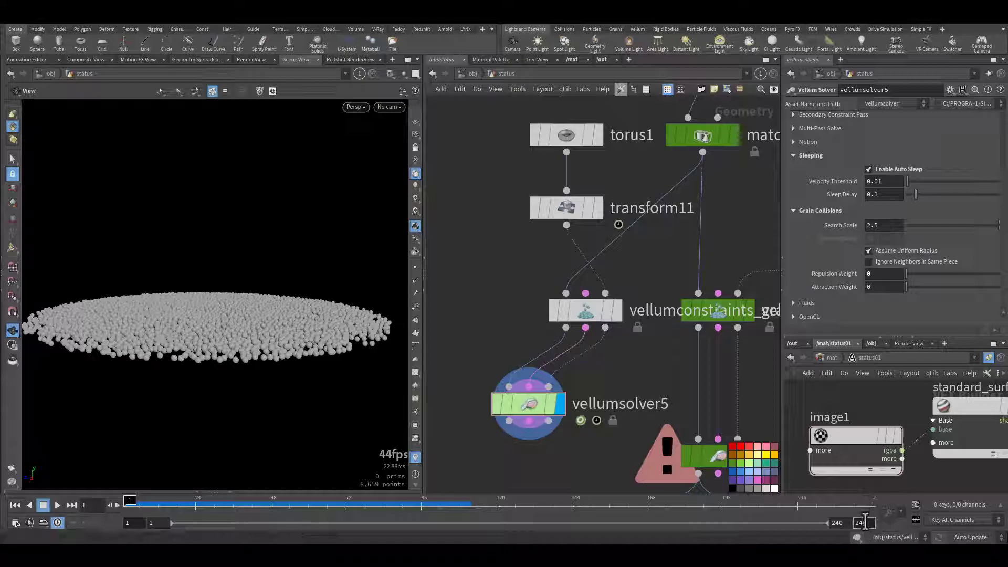
Shorten the timeline to end at frame 100, and replay the simulation from the start.
{"action": "type", "text": "00"}
{"action": "key", "text": "Return"}
{"action": "key", "text": "Up"}
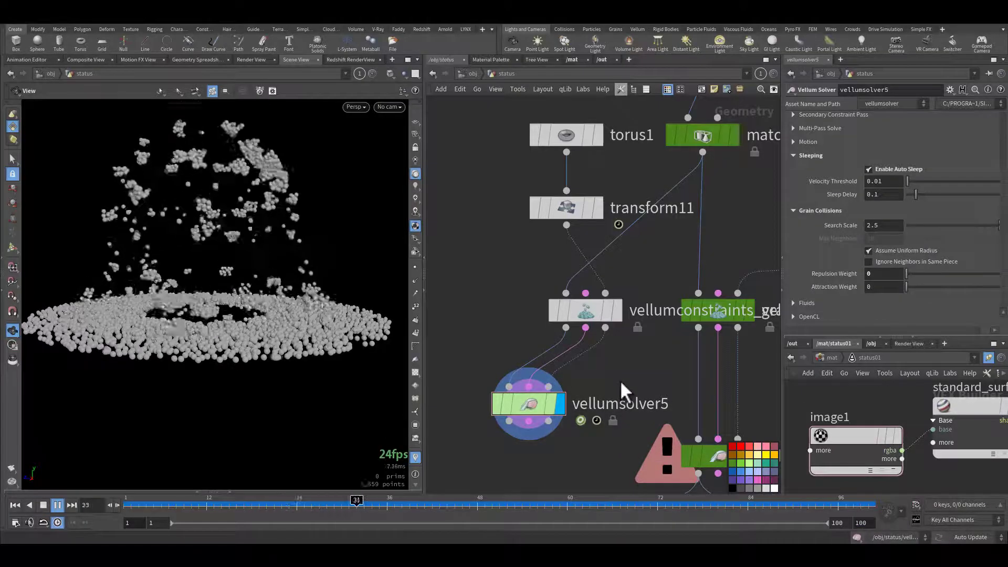
{"action": "key", "text": "ctrl+Up"}
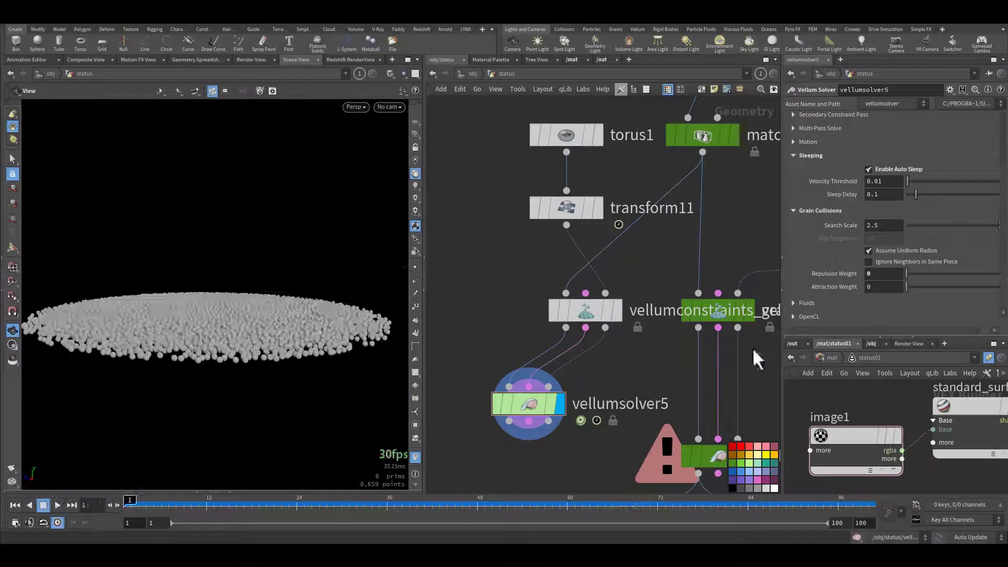
Set the Grain Collisions Attraction Weight to 1, replay the simulation and scrub to frame 44 to inspect the clumping.
{"action": "left_click_drag", "start_coordinate": [945, 285], "coordinate": [995, 285]}
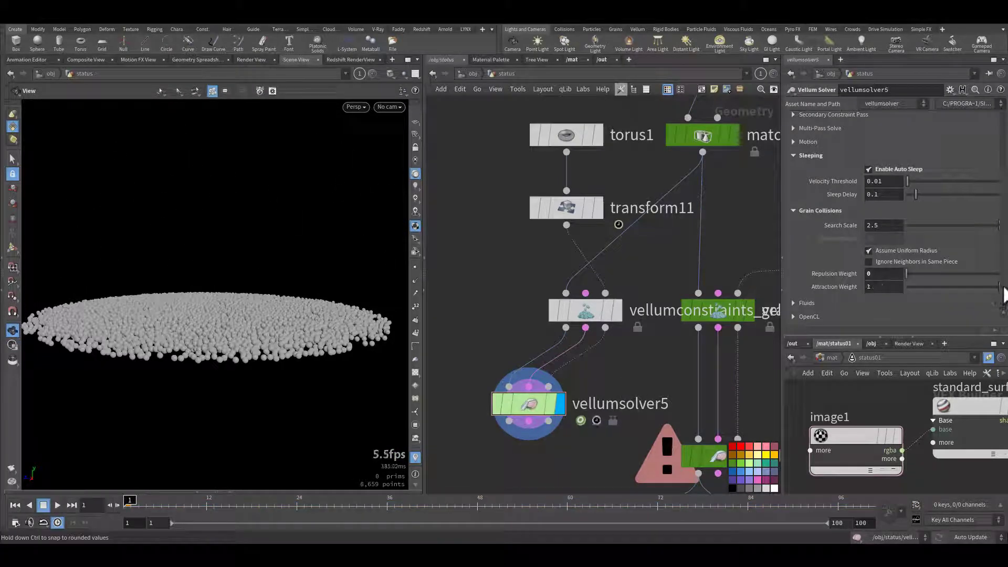
{"action": "key", "text": "Up"}
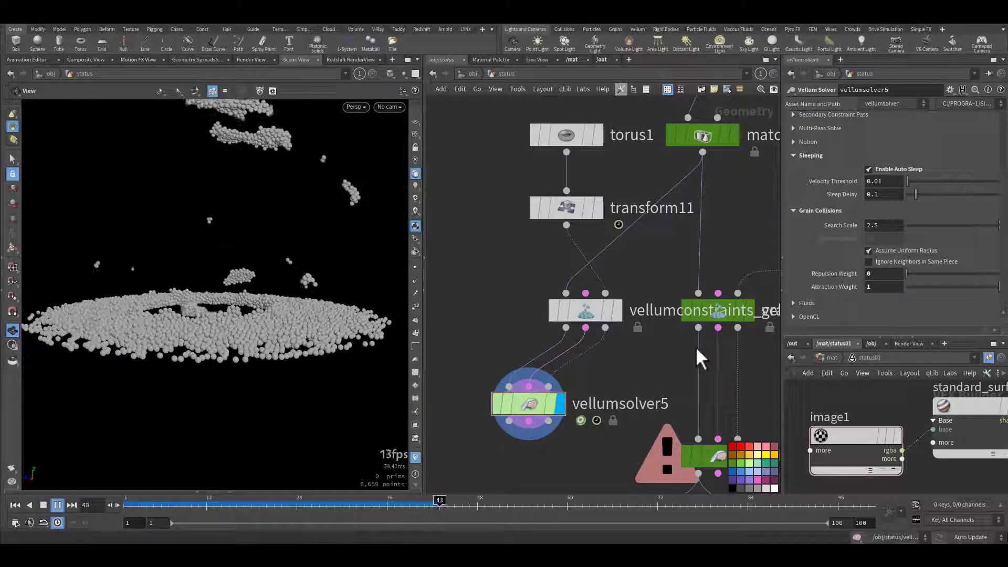
{"action": "key", "text": "ctrl+Up"}
{"action": "key", "text": "Up"}
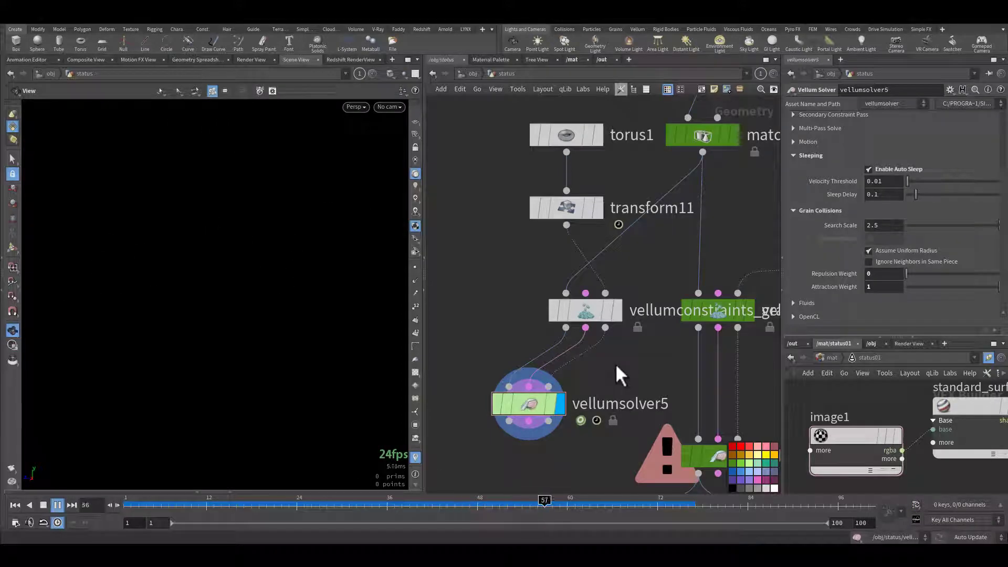
{"action": "key", "text": "ctrl+Up"}
{"action": "left_click_drag", "start_coordinate": [294, 506], "coordinate": [446, 512]}
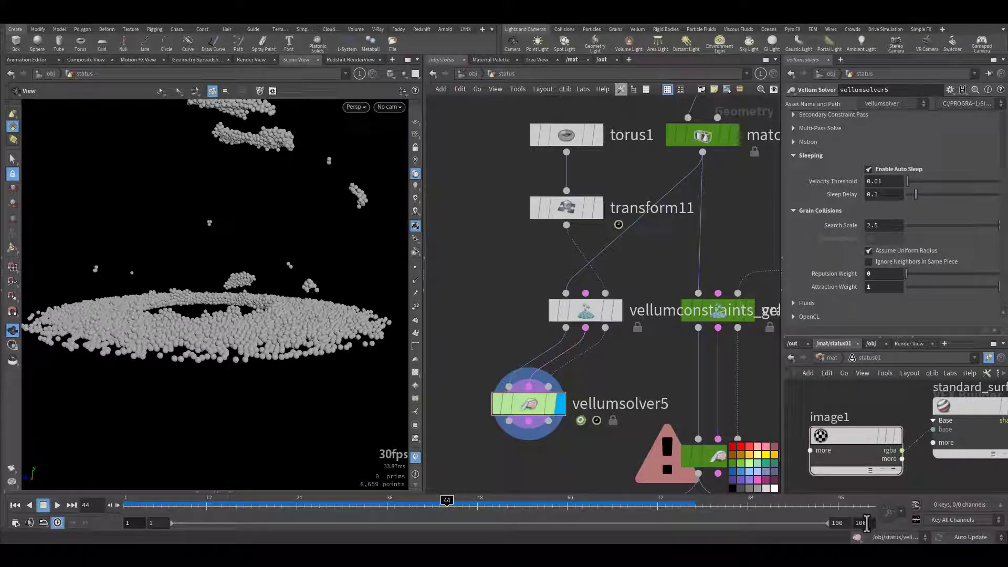
Replay the vellumsolver5 simulation from frame 1 to inspect the grain clumping, and rewind it.
{"action": "scroll", "coordinate": [866, 223], "scroll_direction": "up", "scroll_amount": 3}
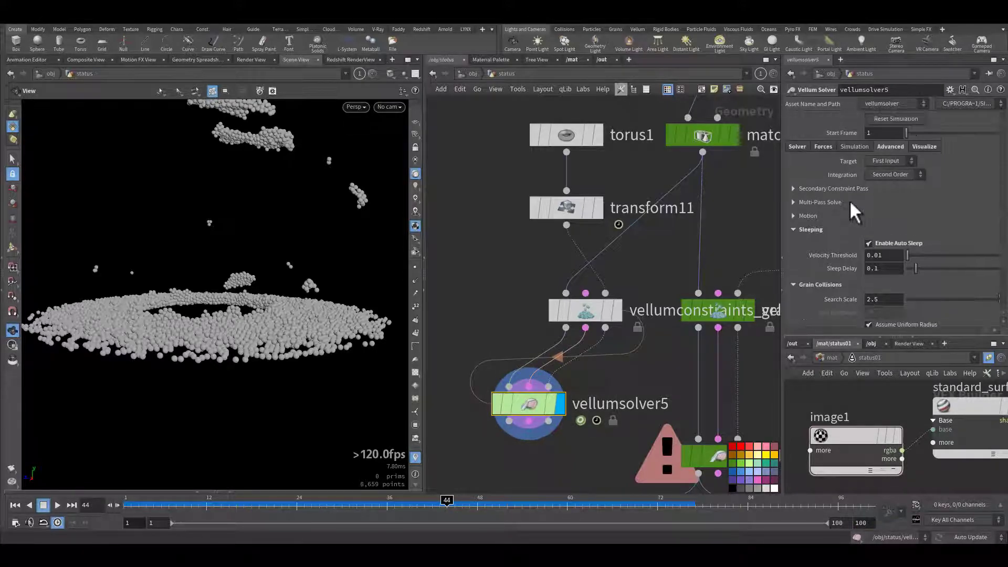
{"action": "left_click", "coordinate": [13, 506]}
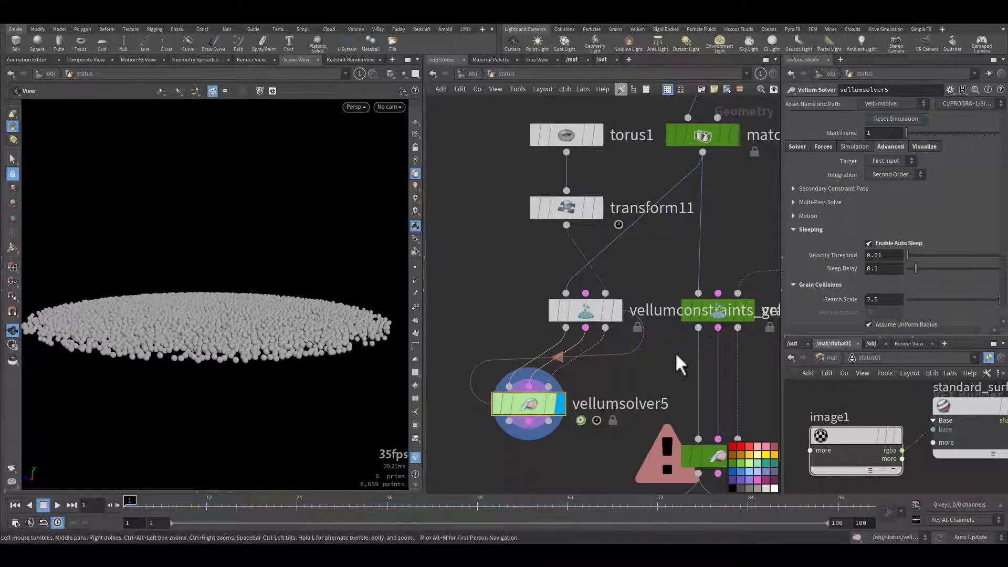
{"action": "key", "text": "Up"}
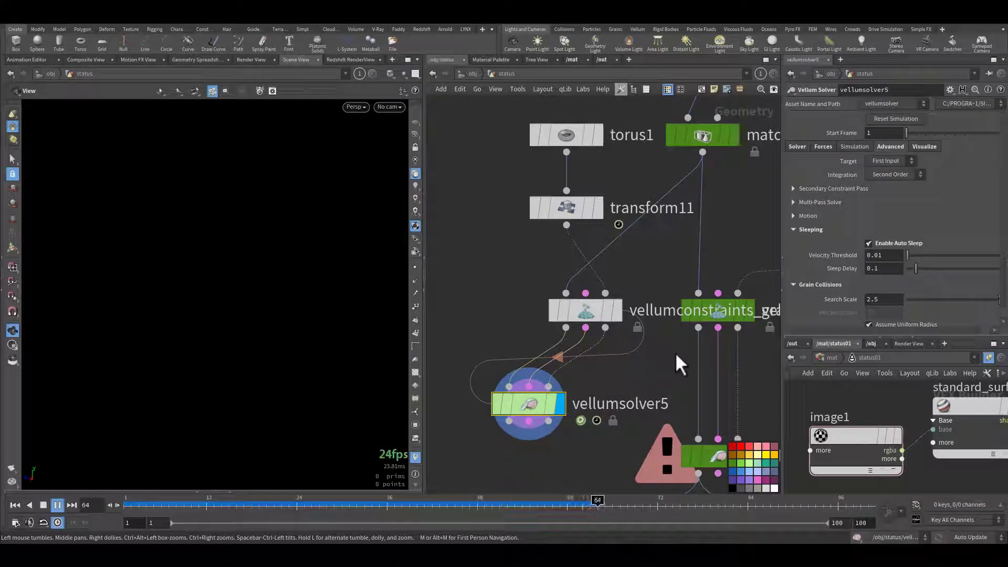
{"action": "key", "text": "ctrl+Up"}
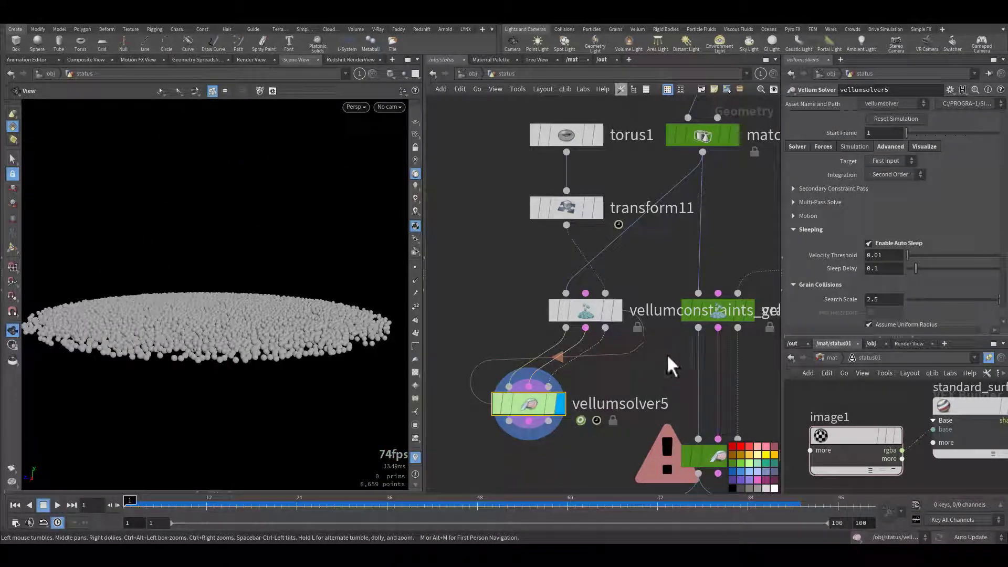
Play vellumsolver5's simulation with transform11 unplugged from vellumconstraints_grain2's collision input, rewind it and reconnect the collider.
{"action": "left_click", "coordinate": [613, 306]}
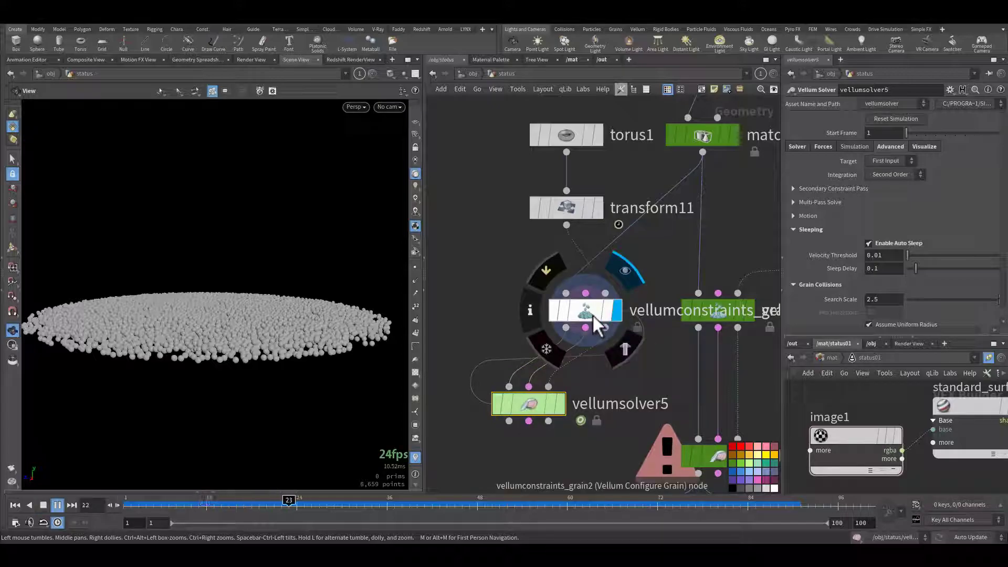
{"action": "key", "text": "ctrl+Up"}
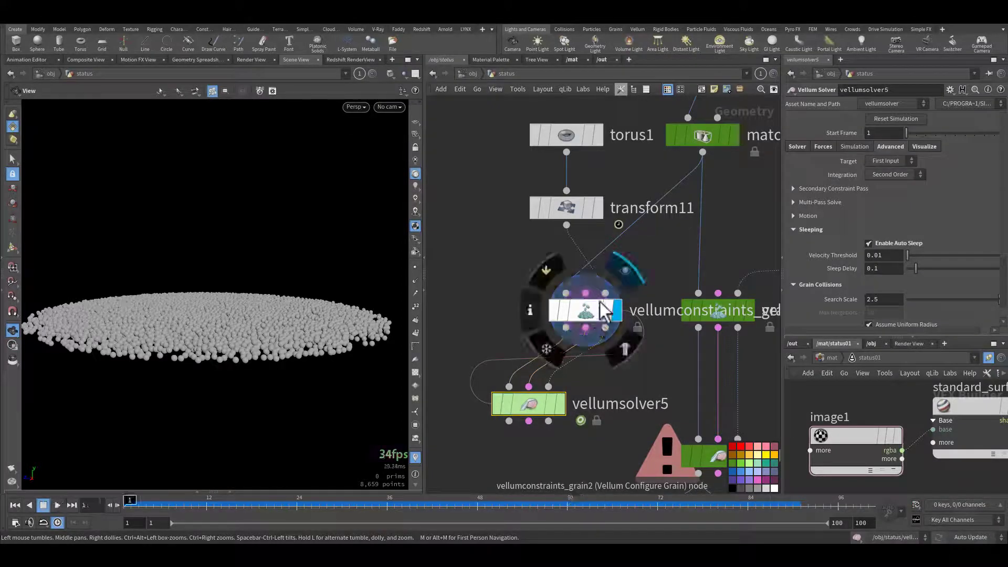
{"action": "left_click_drag", "start_coordinate": [605, 293], "coordinate": [500, 273]}
{"action": "left_click", "coordinate": [499, 274]}
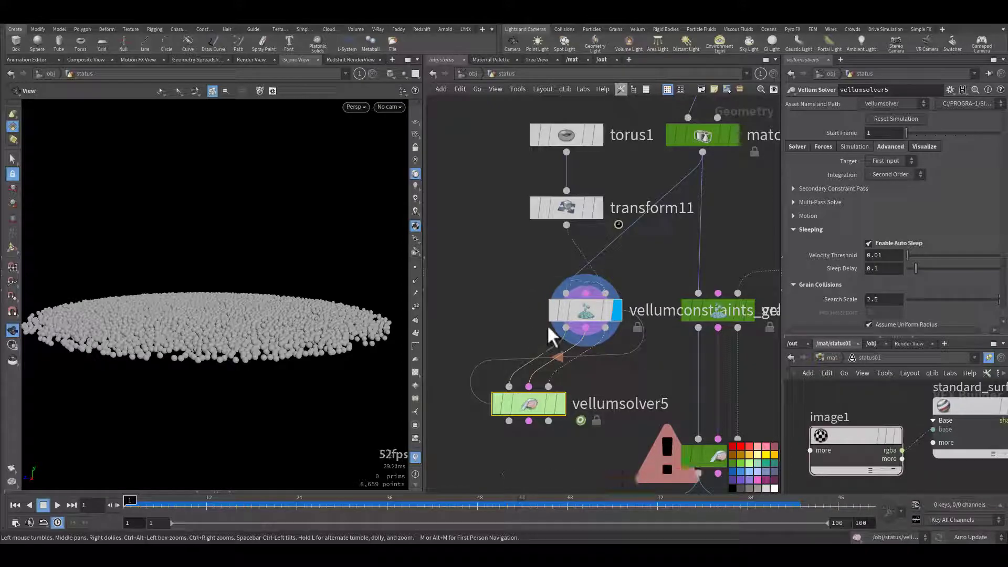
{"action": "left_click", "coordinate": [562, 398]}
{"action": "key", "text": "Up"}
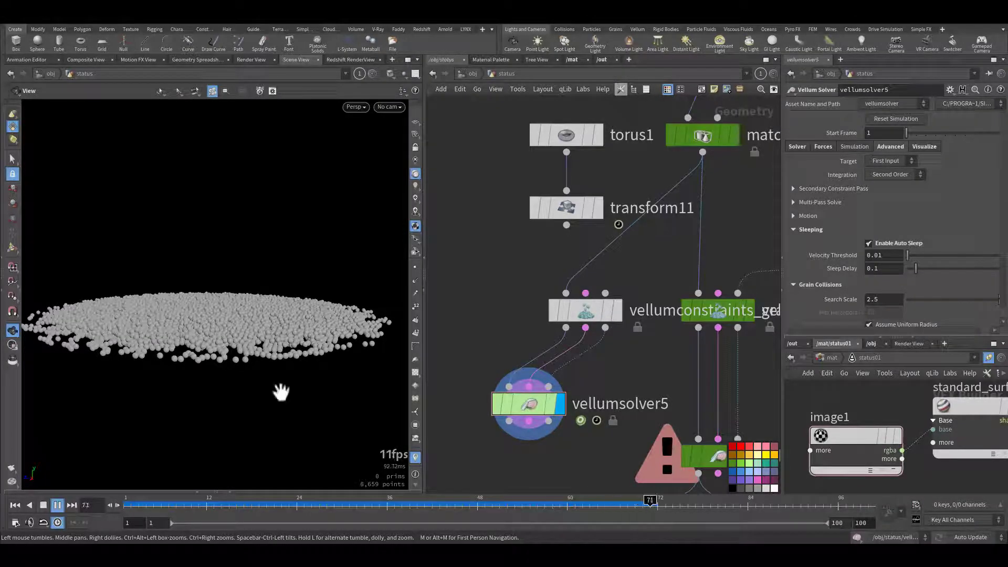
{"action": "left_click", "coordinate": [17, 505]}
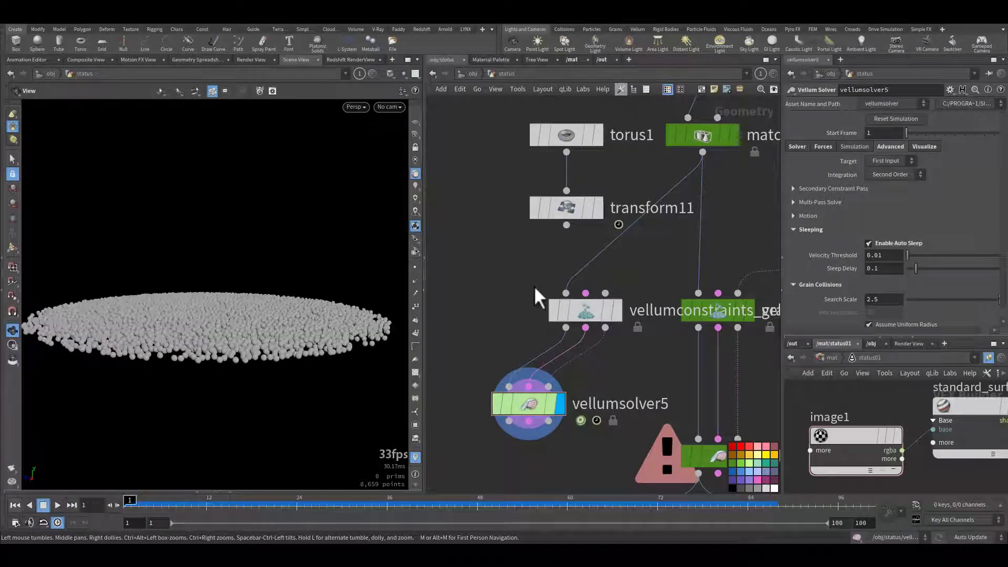
{"action": "left_click", "coordinate": [566, 225]}
{"action": "left_click", "coordinate": [470, 345]}
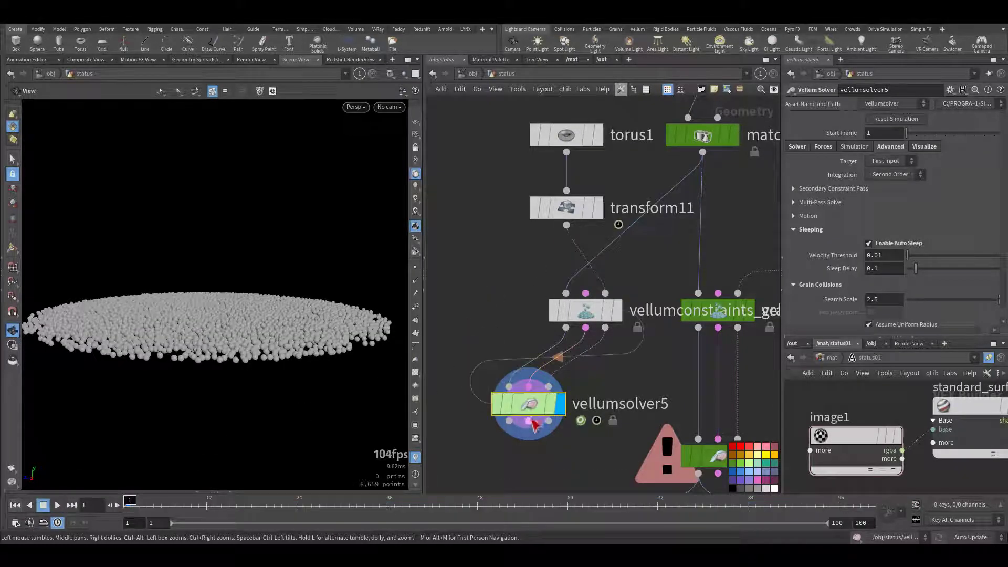
Set vellumsolver5's Grain Collisions Attraction Weight to 0.612, and play the simulation and rewind it.
{"action": "scroll", "coordinate": [874, 291], "scroll_direction": "down", "scroll_amount": 5}
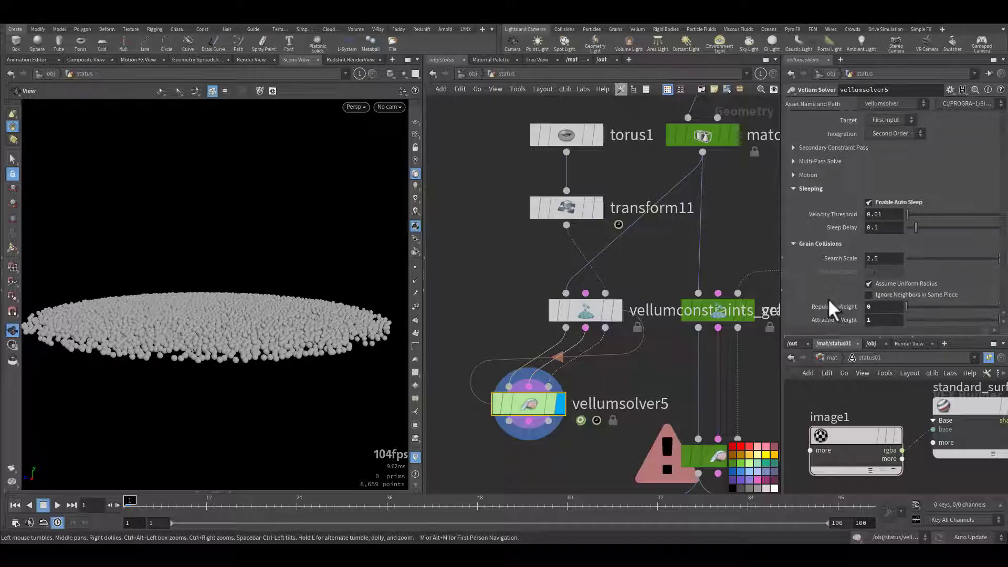
{"action": "left_click", "coordinate": [964, 288]}
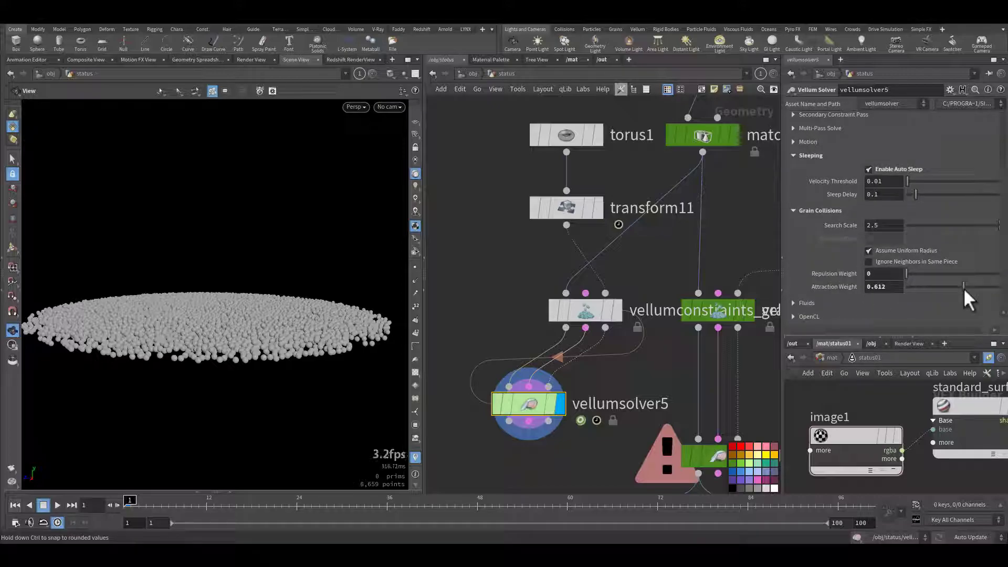
{"action": "key", "text": "Up"}
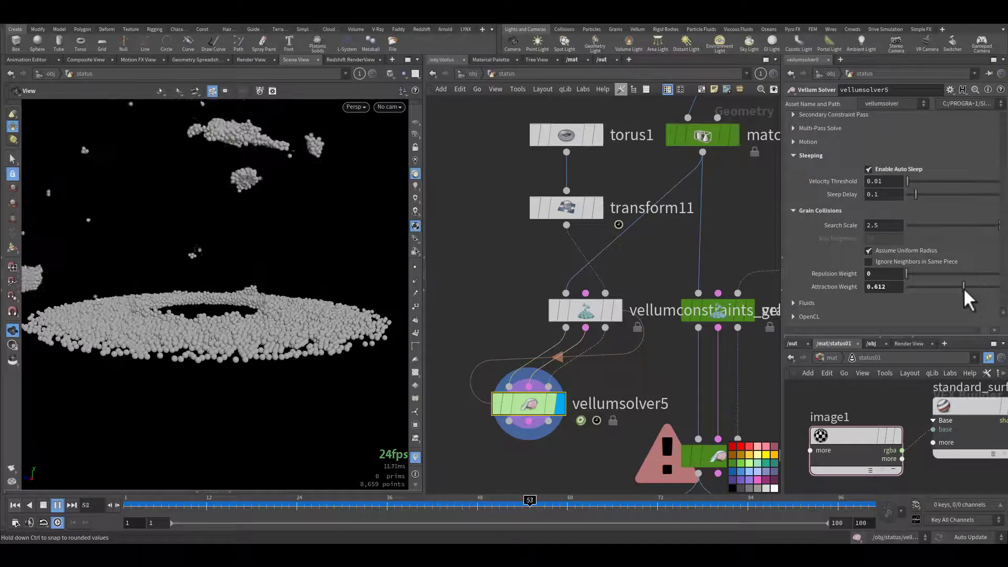
{"action": "key", "text": "ctrl+Up"}
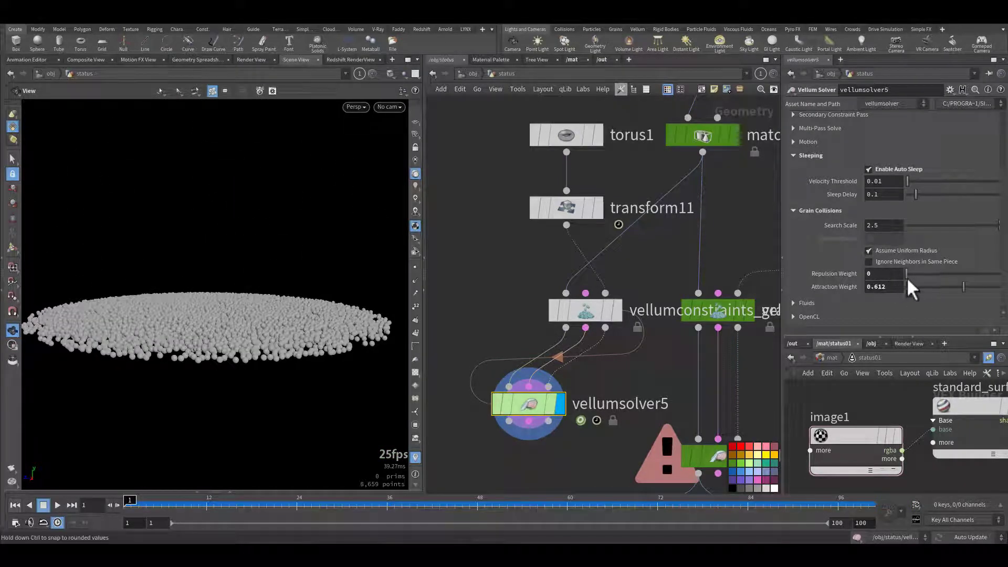
Set the Grain Collisions Repulsion Weight to 0.483, and play the simulation and rewind it.
{"action": "left_click", "coordinate": [923, 274]}
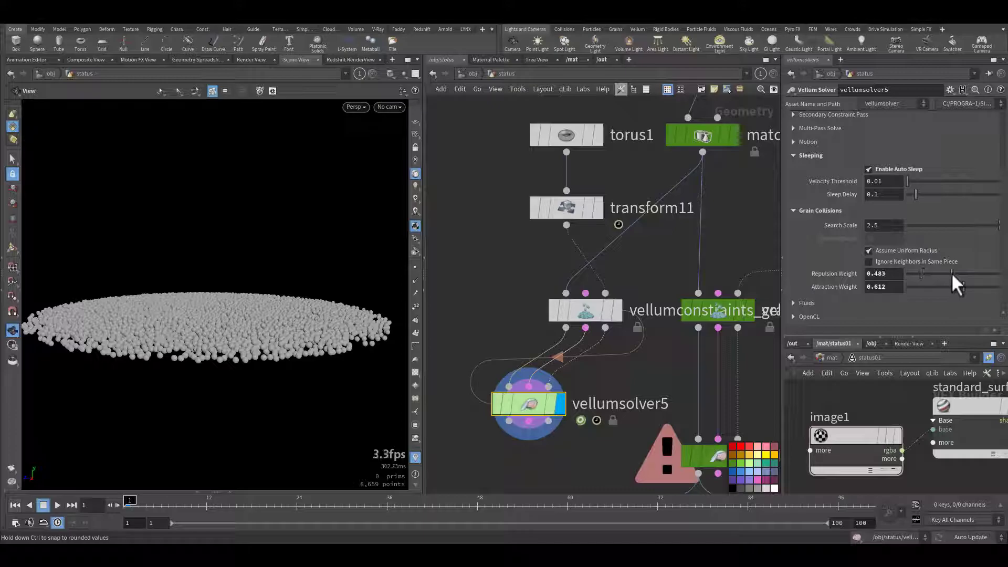
{"action": "key", "text": "Up"}
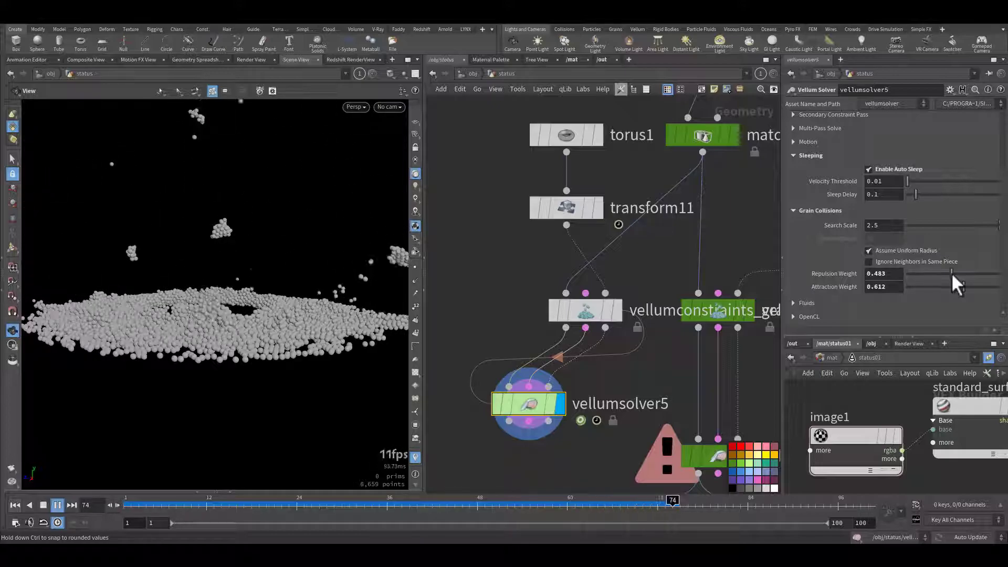
{"action": "key", "text": "ctrl+Up"}
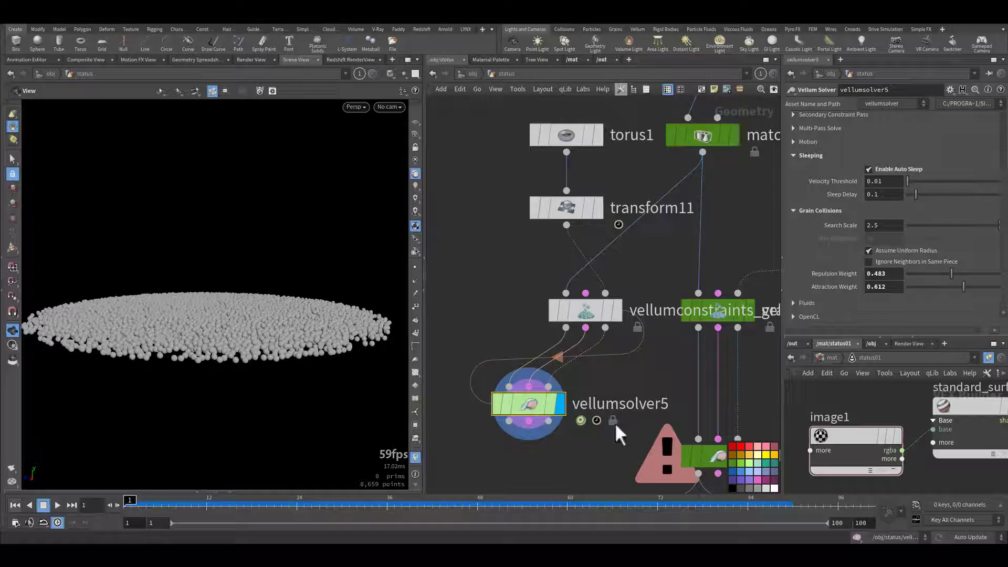
Combine vellumsolver5's grains and the transform11 torus in a displayed Merge node, and play the merged simulation and rewind it.
{"action": "key", "text": "alt+m"}
{"action": "left_click", "coordinate": [582, 448]}
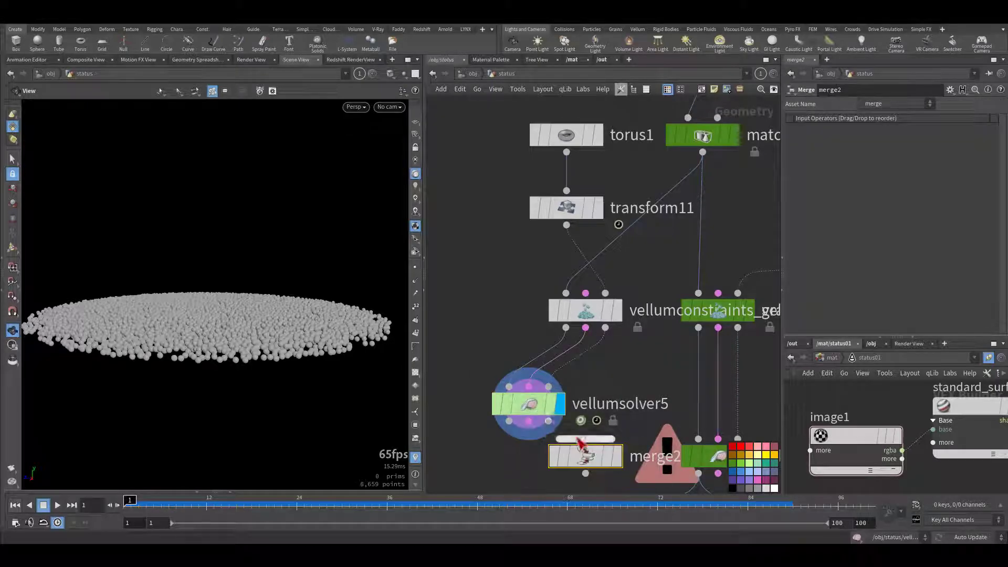
{"action": "left_click", "coordinate": [581, 440]}
{"action": "left_click", "coordinate": [511, 423]}
{"action": "left_click", "coordinate": [603, 441]}
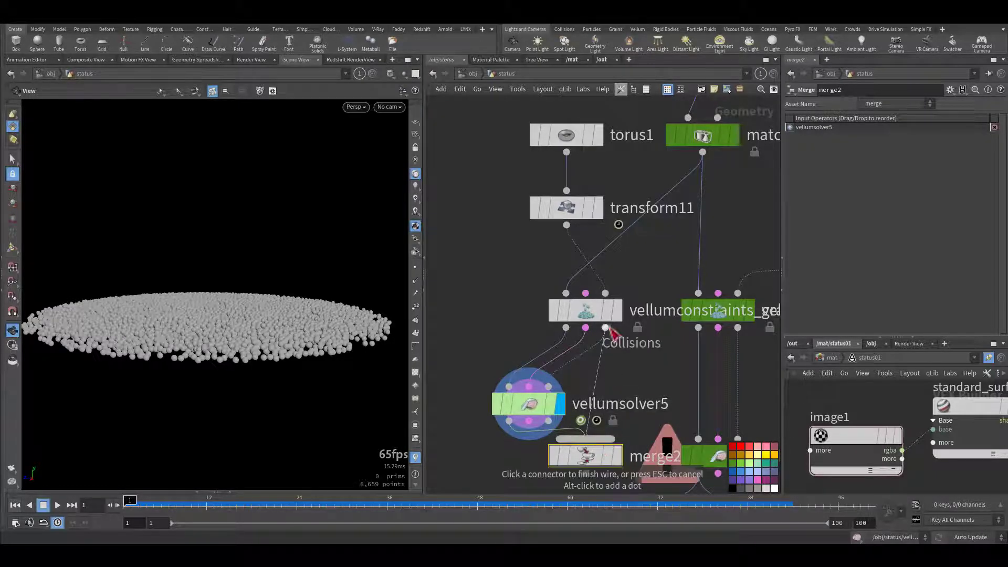
{"action": "left_click", "coordinate": [597, 253]}
{"action": "left_click", "coordinate": [617, 454]}
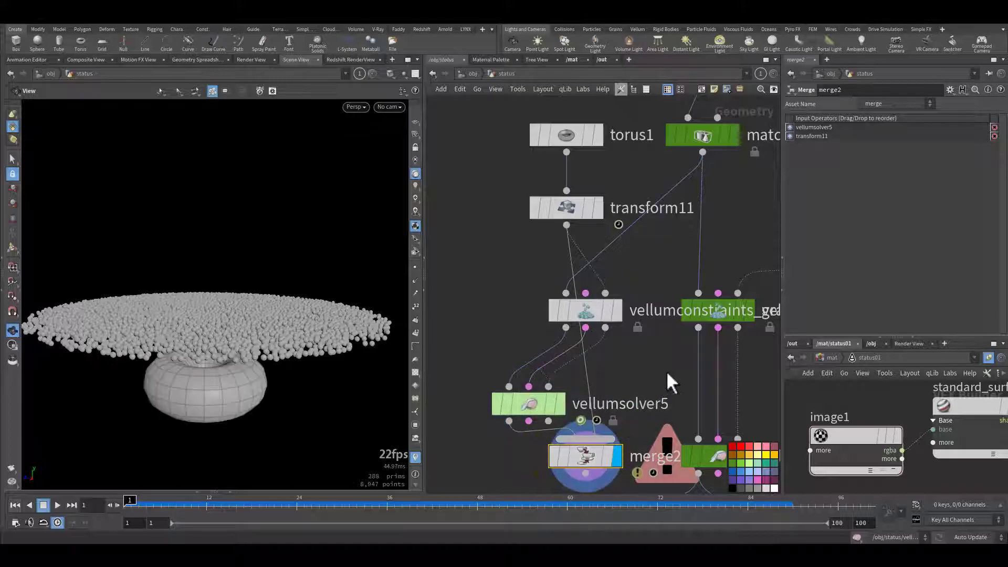
{"action": "key", "text": "Up"}
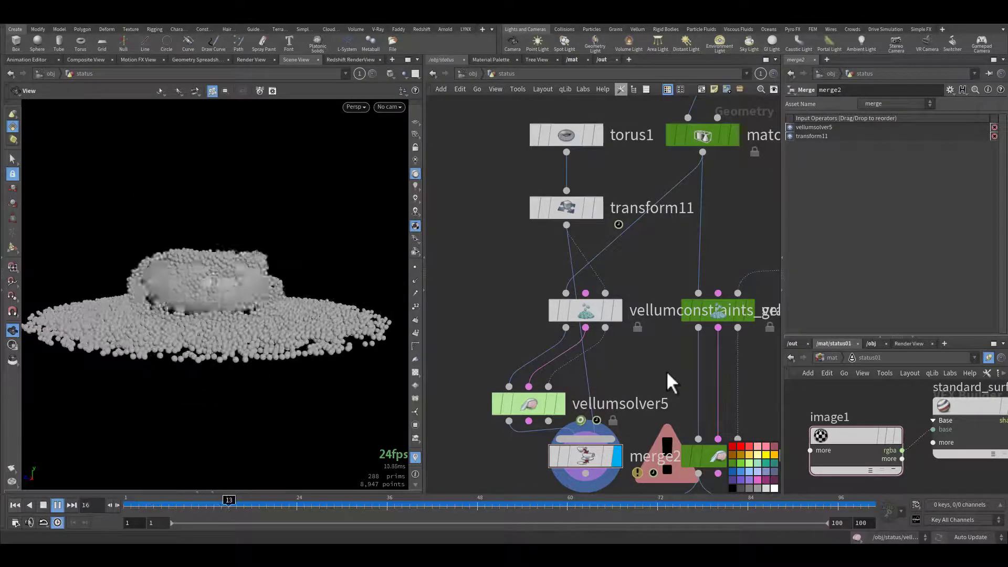
{"action": "key", "text": "ctrl+Up"}
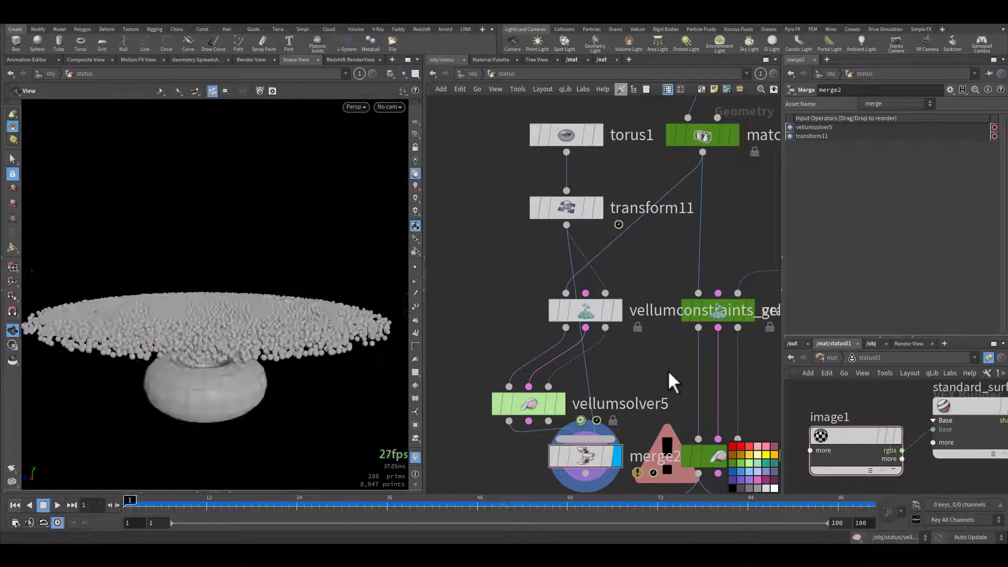
Set vellumsolver5's Grain Collisions Search Scale to 0.197, and play the simulation with the torus displayed and rewind it.
{"action": "left_click", "coordinate": [520, 403]}
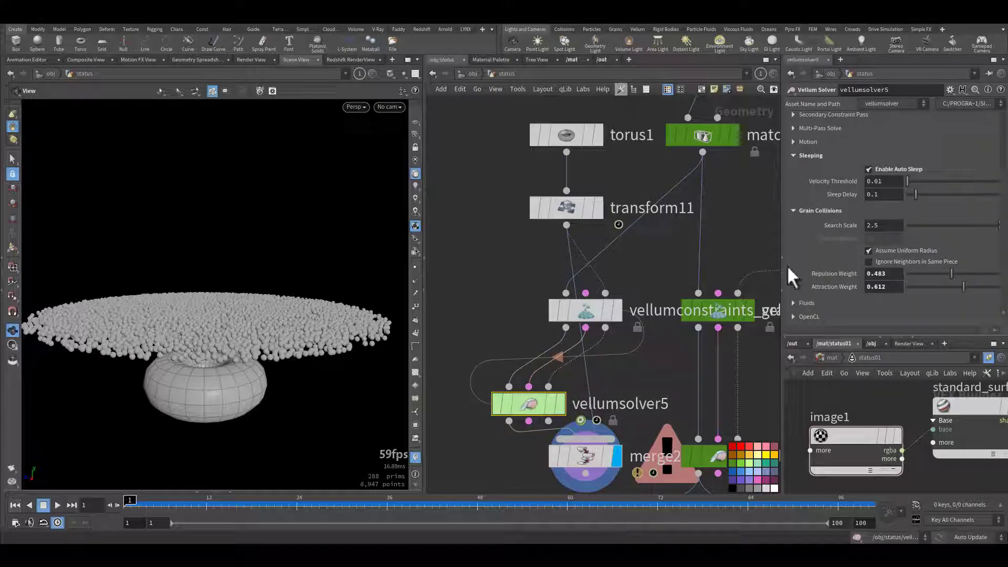
{"action": "scroll", "coordinate": [817, 266], "scroll_direction": "up", "scroll_amount": 2}
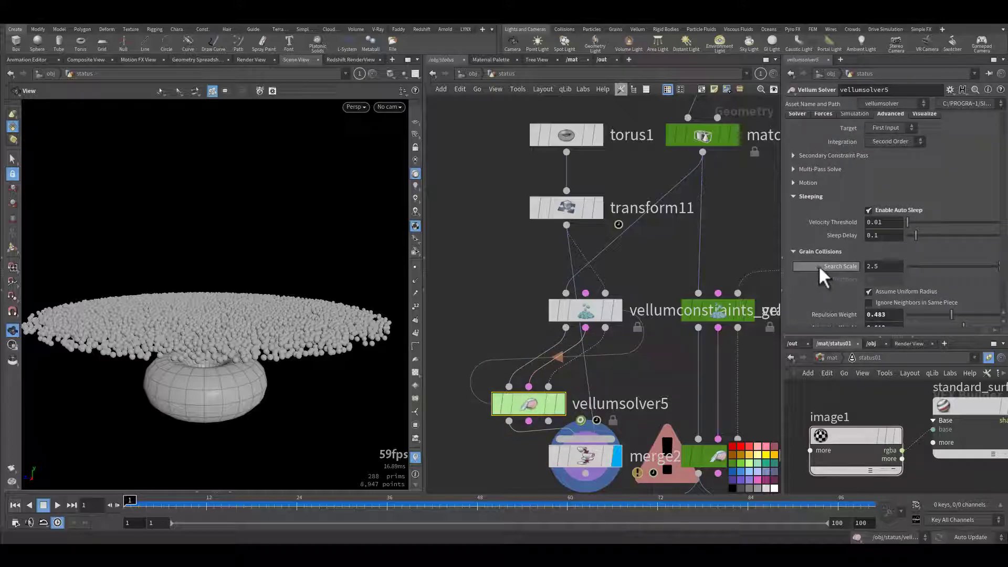
{"action": "scroll", "coordinate": [818, 266], "scroll_direction": "up", "scroll_amount": 1}
{"action": "scroll", "coordinate": [820, 244], "scroll_direction": "up", "scroll_amount": 1}
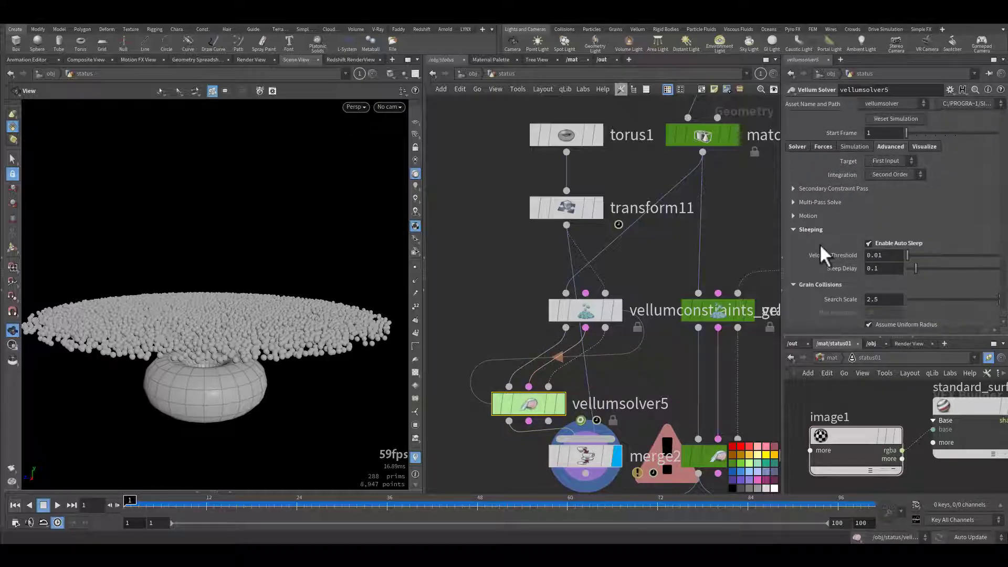
{"action": "left_click", "coordinate": [792, 214]}
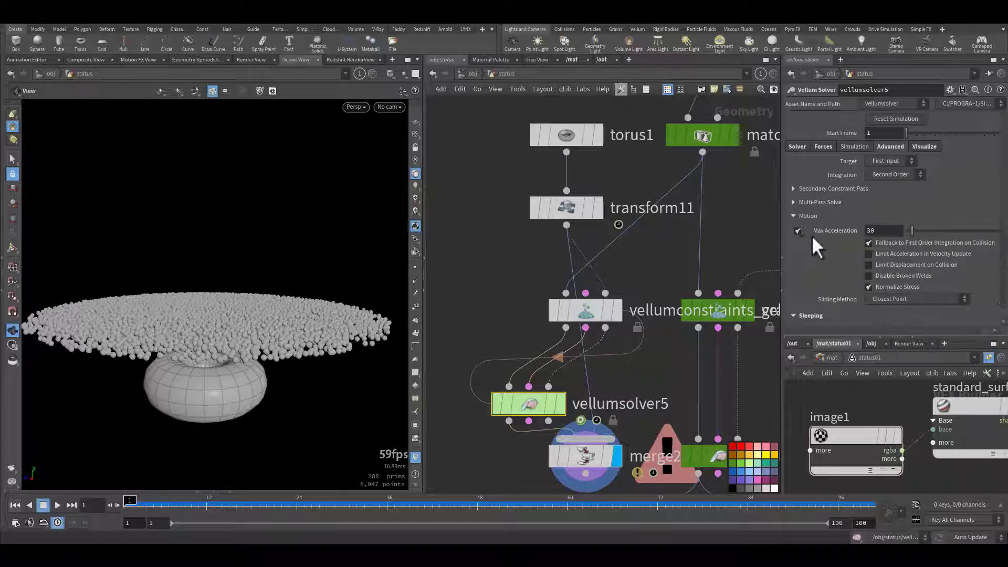
{"action": "left_click", "coordinate": [794, 215]}
{"action": "scroll", "coordinate": [817, 257], "scroll_direction": "down", "scroll_amount": 4}
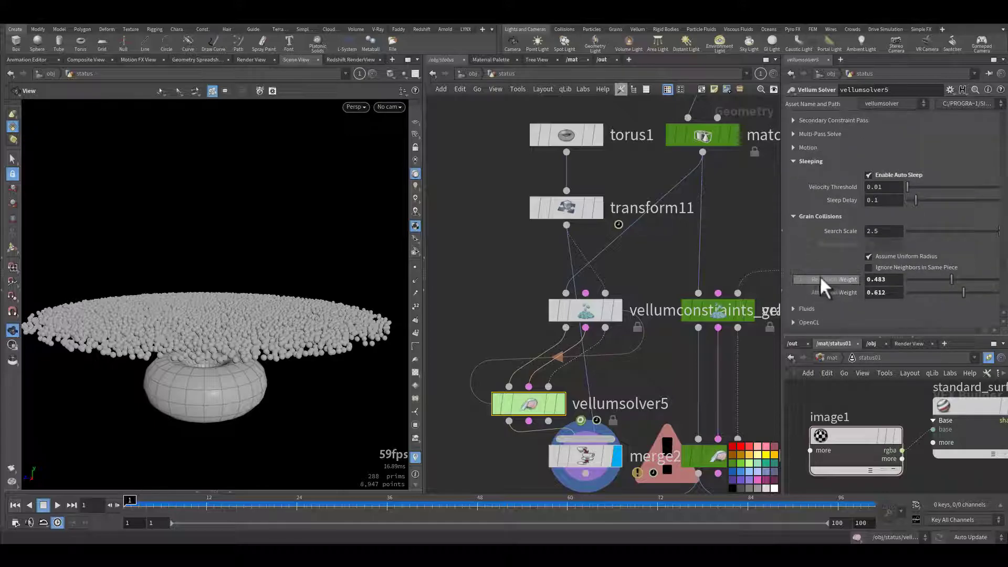
{"action": "left_click", "coordinate": [924, 224]}
{"action": "key", "text": "Up"}
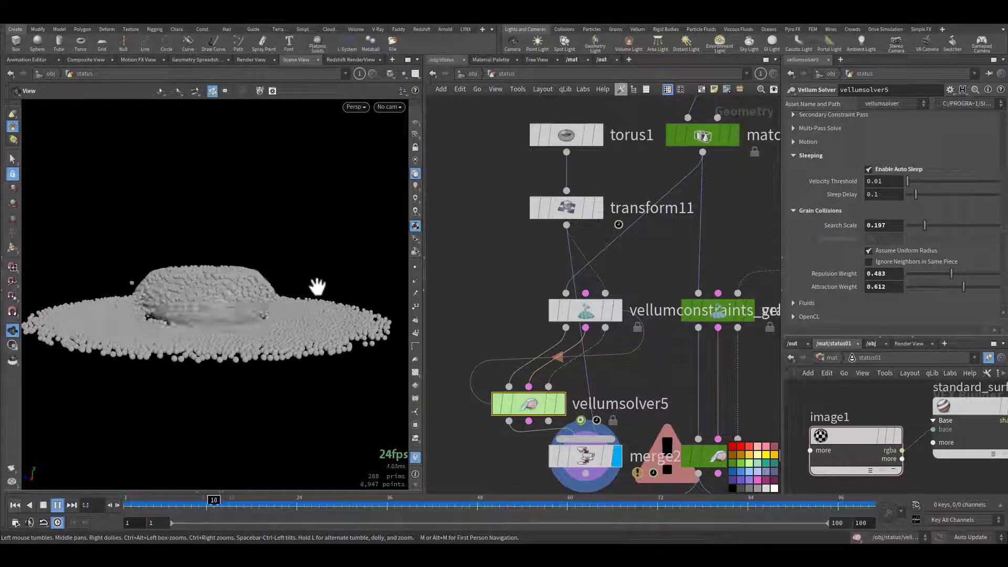
{"action": "key", "text": "ctrl+Up"}
Lower the Grain Collisions Search Scale to 0.011, and play the simulation and rewind it.
{"action": "left_click_drag", "start_coordinate": [925, 225], "coordinate": [907, 224]}
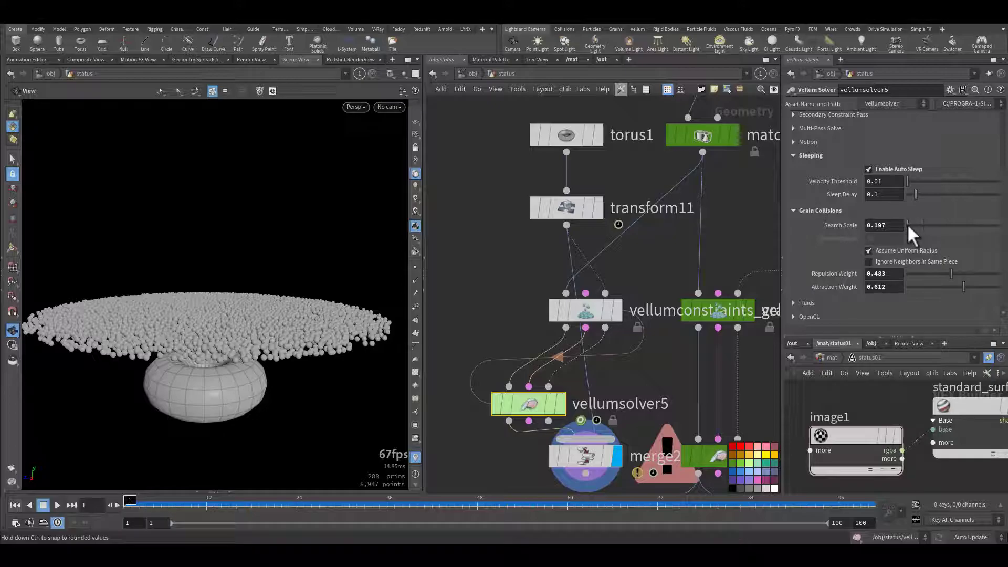
{"action": "key", "text": "Up"}
{"action": "mouse_move", "coordinate": [877, 266]}
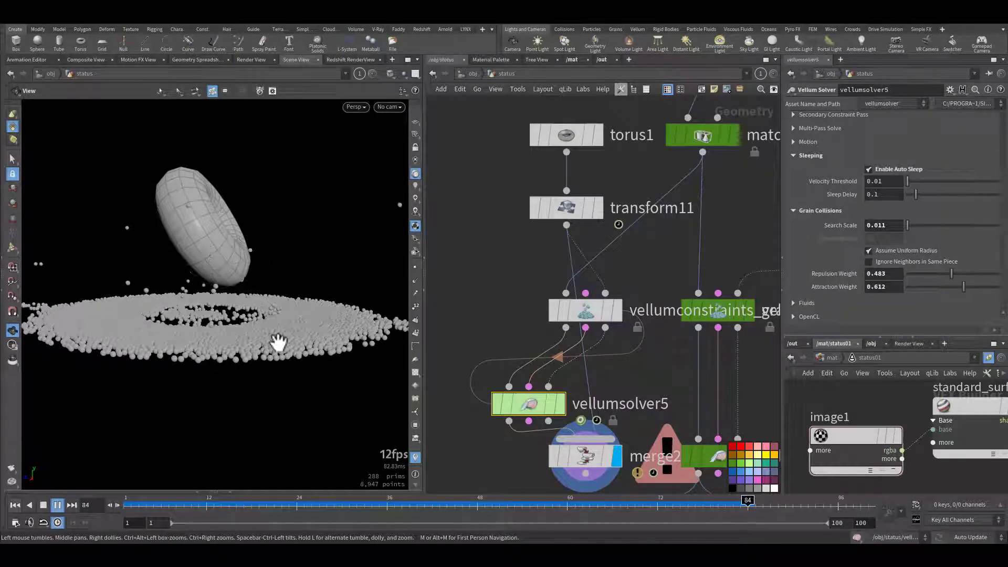
{"action": "key", "text": "ctrl+Up"}
Raise the Grain Collisions Search Scale to 1, and play the simulation and rewind it.
{"action": "left_click_drag", "start_coordinate": [908, 226], "coordinate": [1004, 225]}
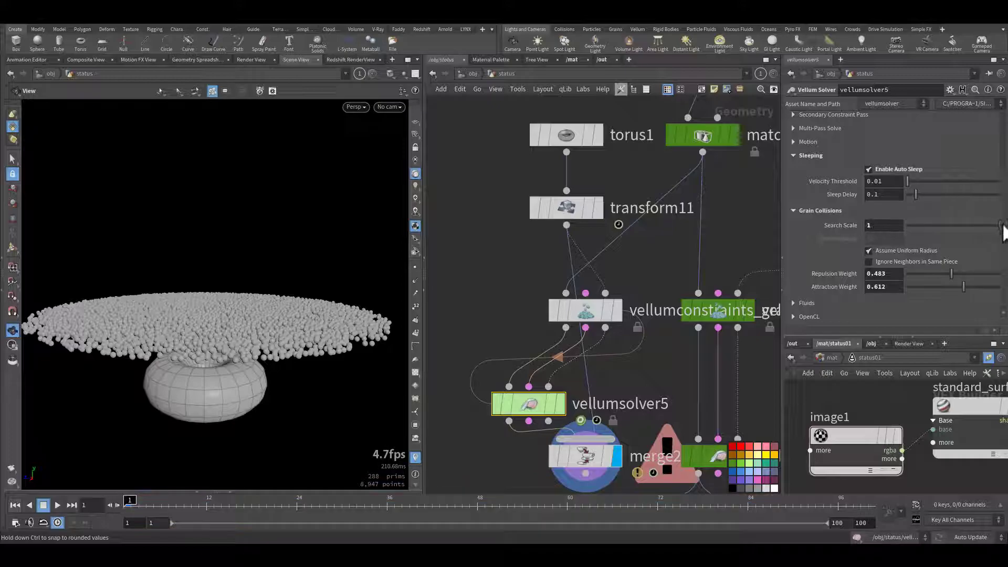
{"action": "key", "text": "Up"}
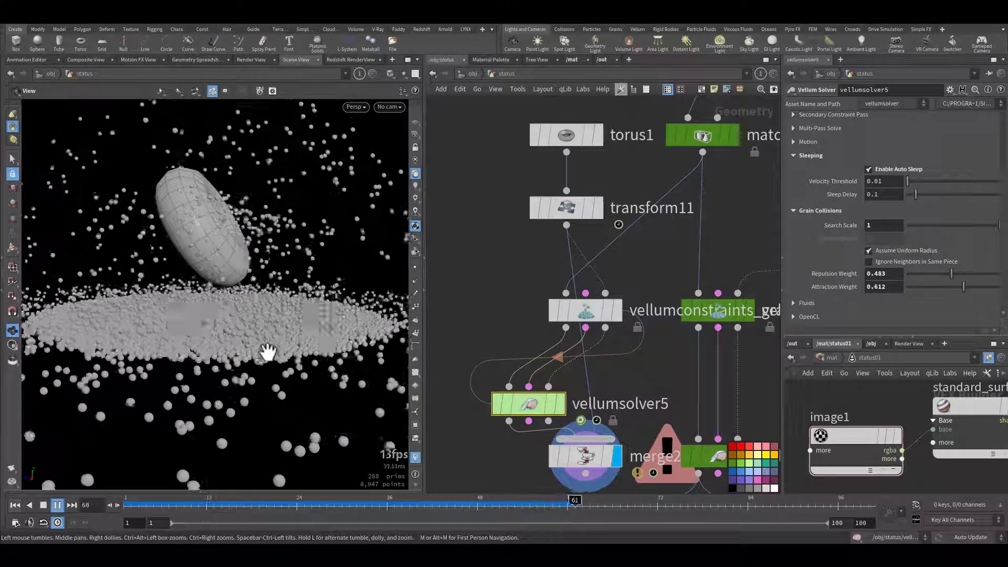
{"action": "key", "text": "ctrl+Up"}
Reset the Grain Collisions Search Scale to its default of 2.5, and replay the simulation and rewind it.
{"action": "middle_click", "coordinate": [835, 229], "text": "ctrl"}
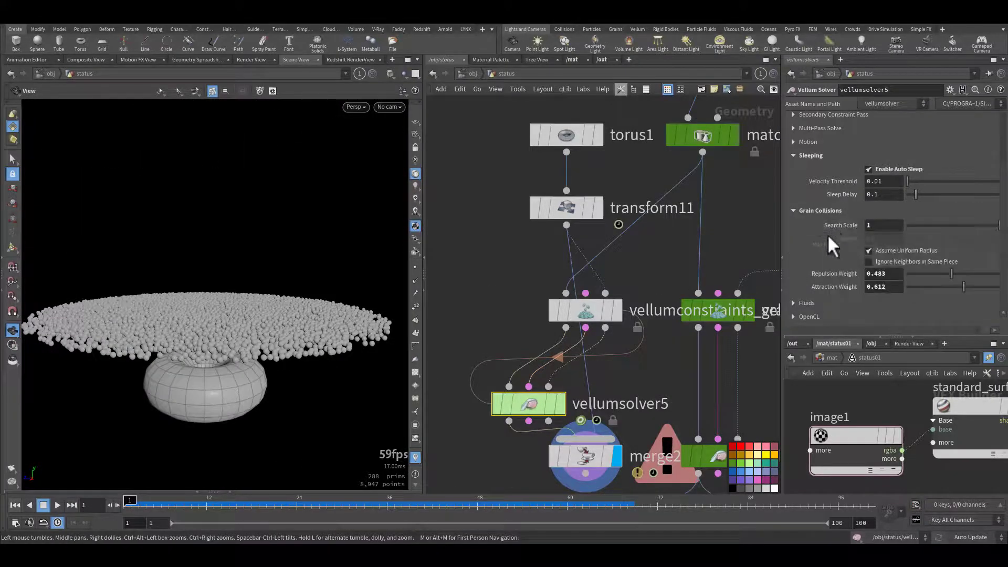
{"action": "key", "text": "Up"}
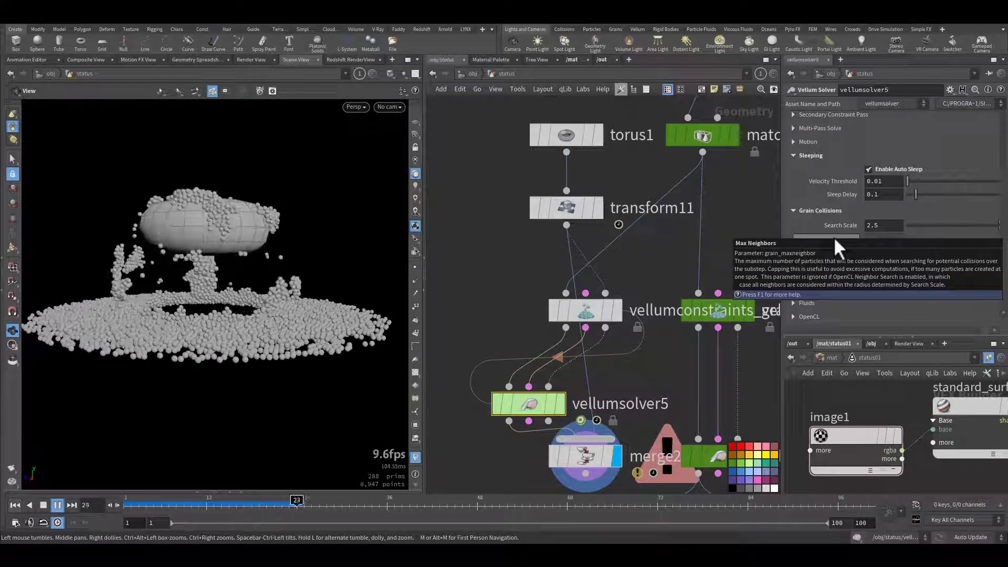
{"action": "key", "text": "ctrl+Up"}
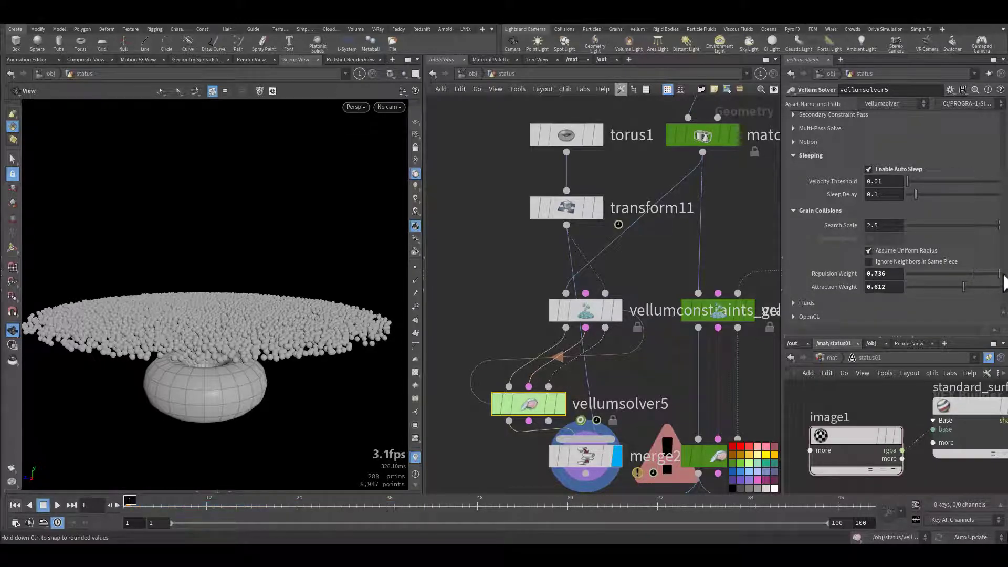
Set vellumsolver5's Grain Collisions Repulsion Weight to 1, and play the simulation and rewind it.
{"action": "key", "text": "Up"}
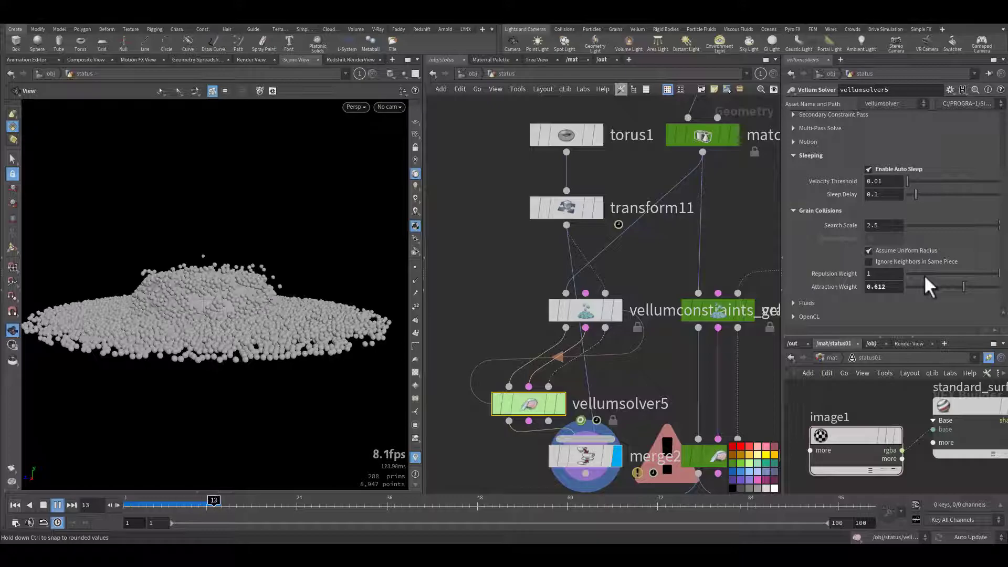
{"action": "key", "text": "Up"}
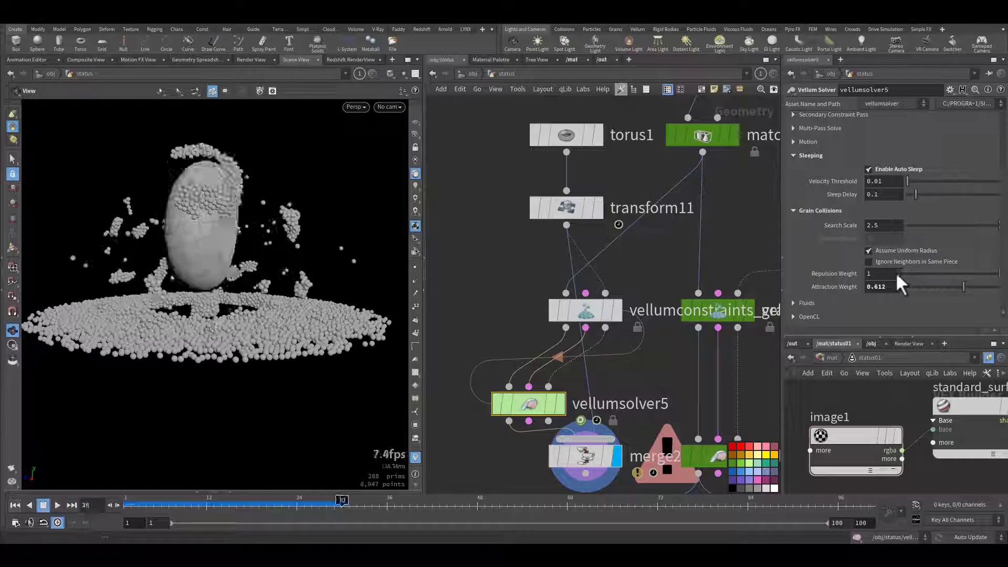
{"action": "key", "text": "ctrl+Up"}
Test a Grain Collisions Repulsion Weight of 10 in playback, and replay the simulation with the weight back at 1 and rewind it.
{"action": "left_click", "coordinate": [887, 273]}
{"action": "key", "text": "Up"}
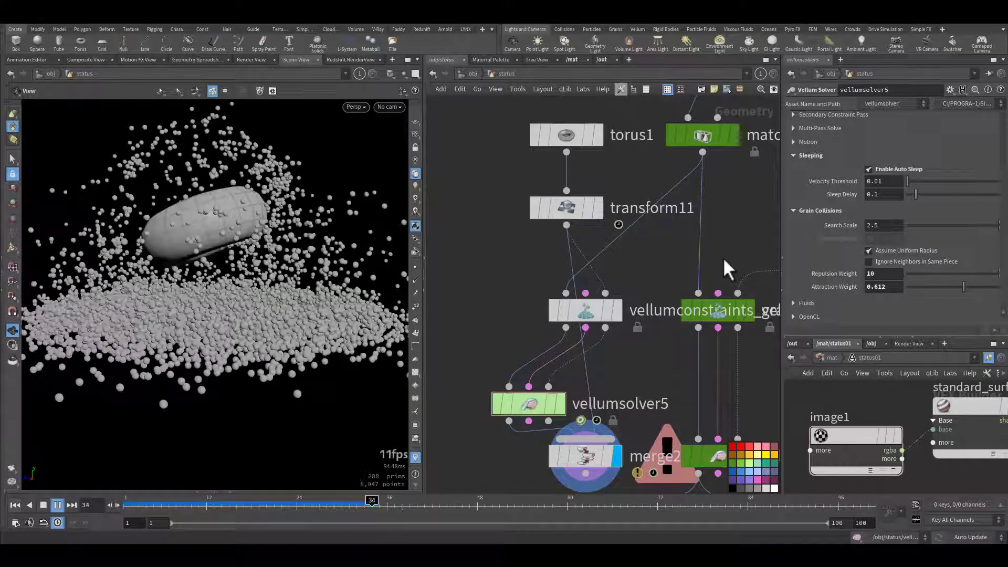
{"action": "key", "text": "Up"}
{"action": "key", "text": "ctrl+Up"}
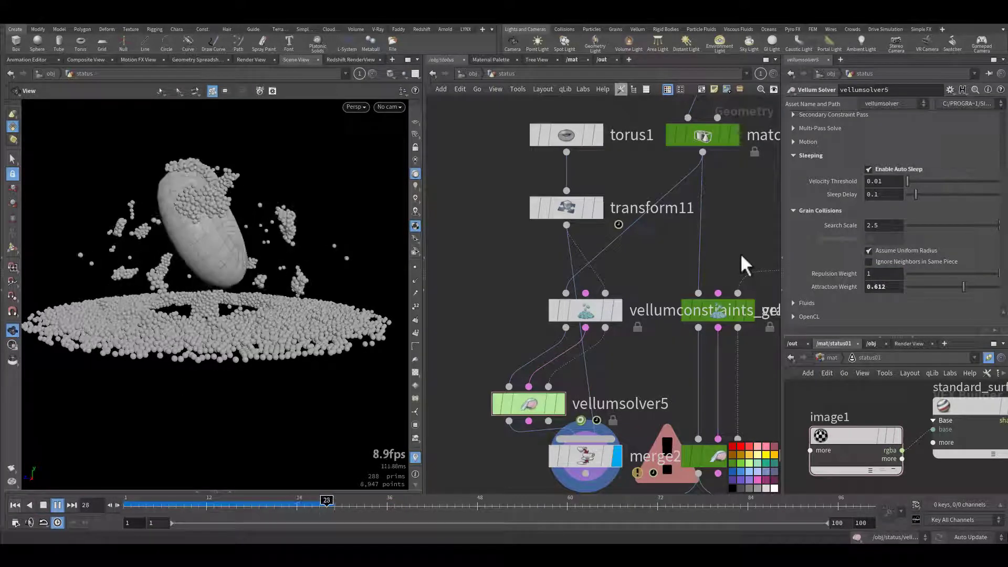
{"action": "key", "text": "Up"}
{"action": "key", "text": "ctrl+Up"}
Test a Repulsion Weight override of 10 on the torus setup's grain constraints in playback, rewind, and disable the override.
{"action": "left_click", "coordinate": [583, 319]}
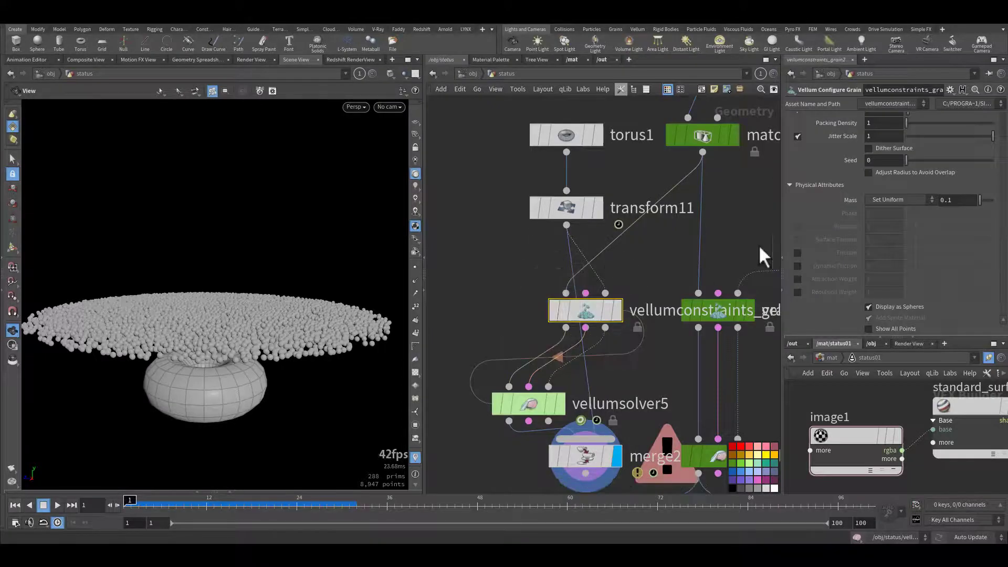
{"action": "left_click", "coordinate": [798, 292]}
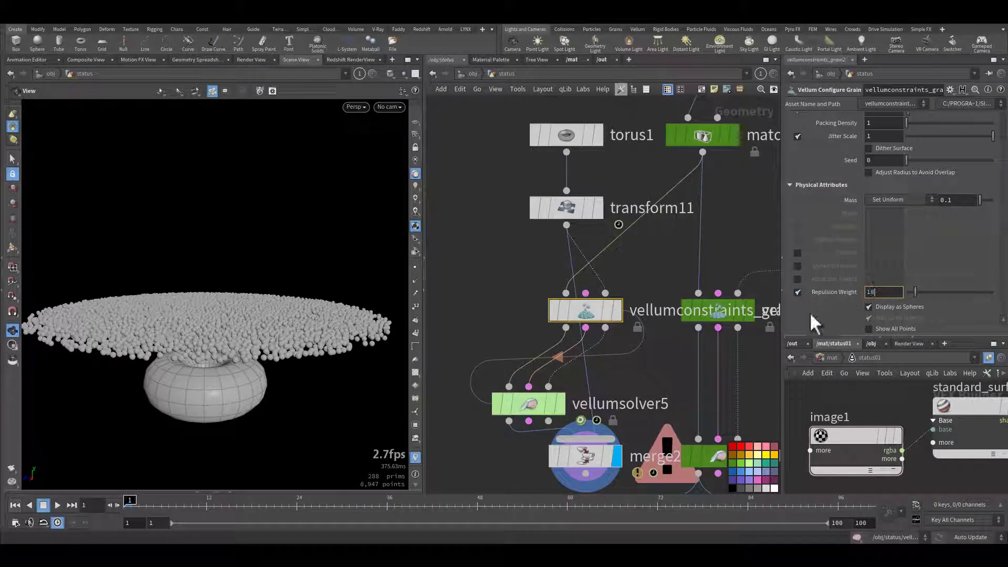
{"action": "key", "text": "Return"}
{"action": "key", "text": "Up"}
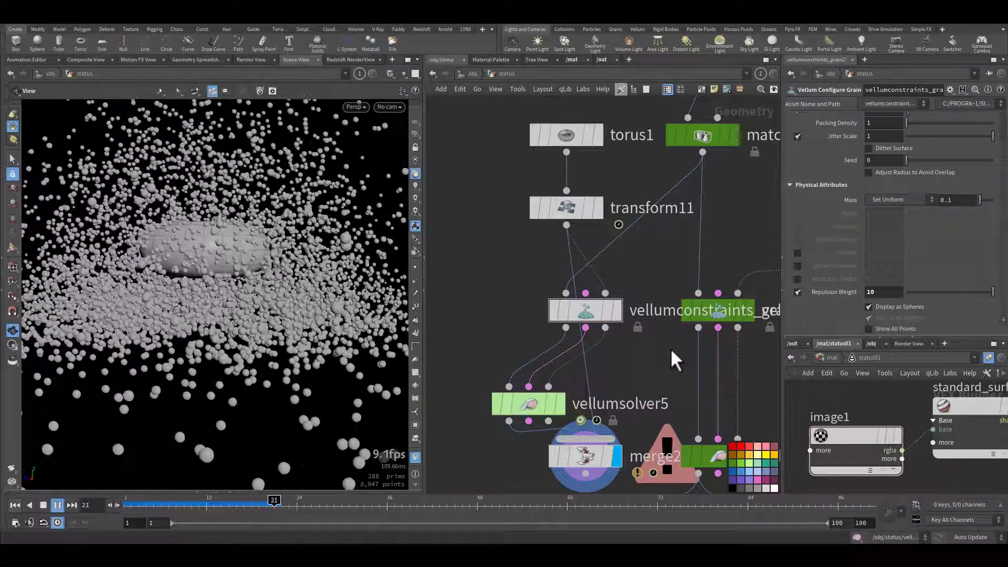
{"action": "key", "text": "ctrl+Up"}
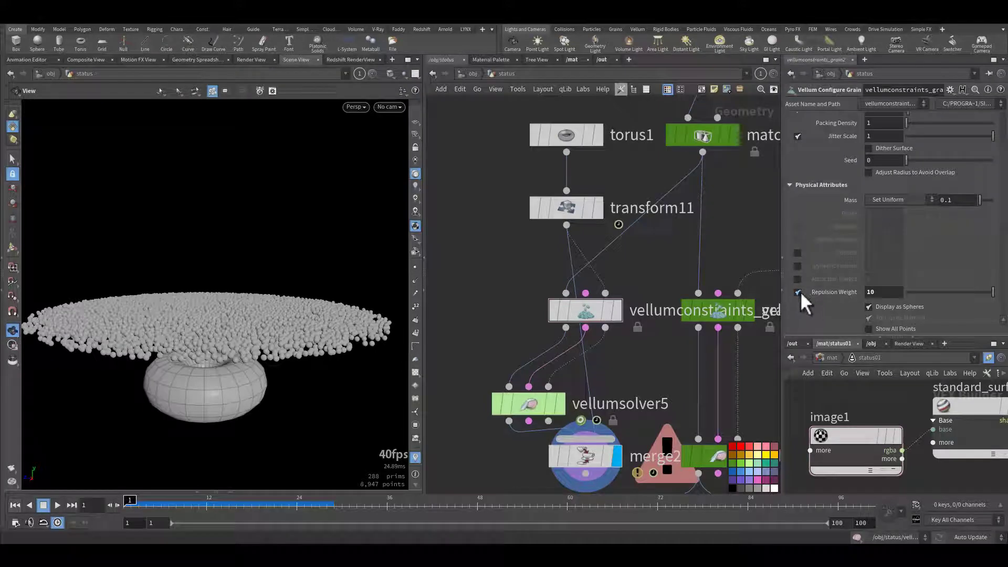
{"action": "left_click", "coordinate": [796, 292]}
Enable Dynamic Friction and Friction at 10 on the grain constraints, playing and rewinding the simulation after each change.
{"action": "left_click", "coordinate": [797, 266]}
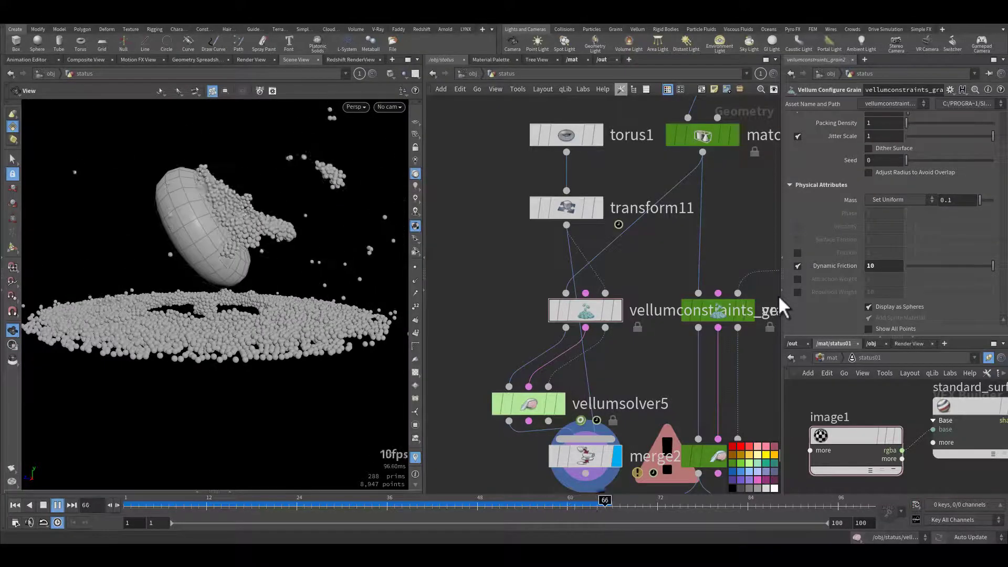
{"action": "key", "text": "ctrl+Up"}
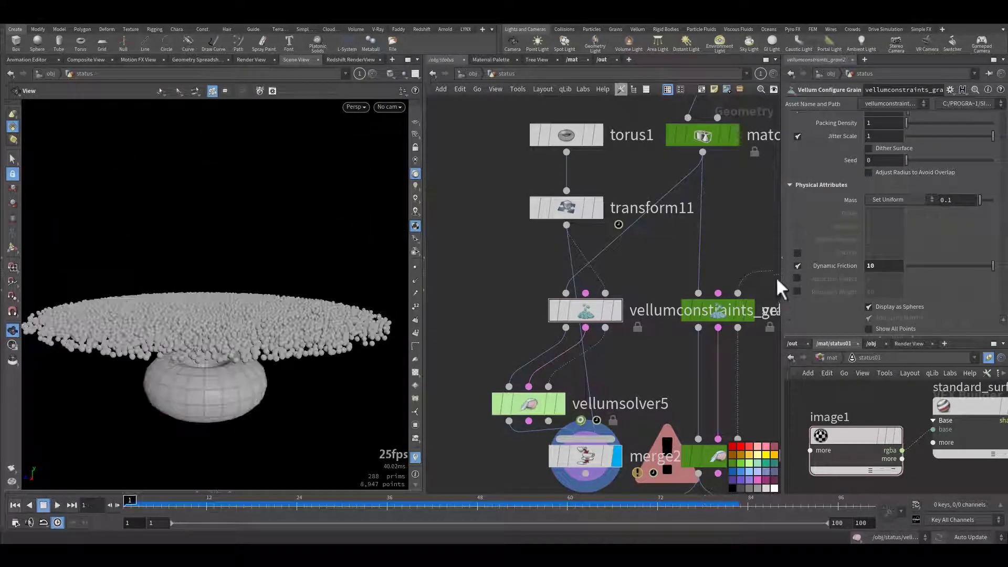
{"action": "left_click", "coordinate": [798, 253]}
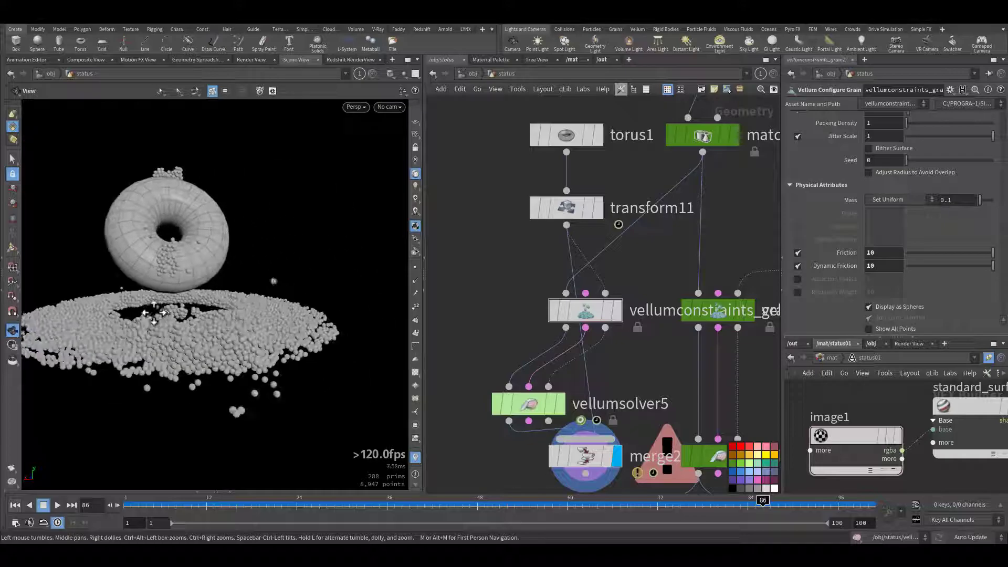
{"action": "middle_click_drag", "start_coordinate": [191, 316], "coordinate": [253, 329]}
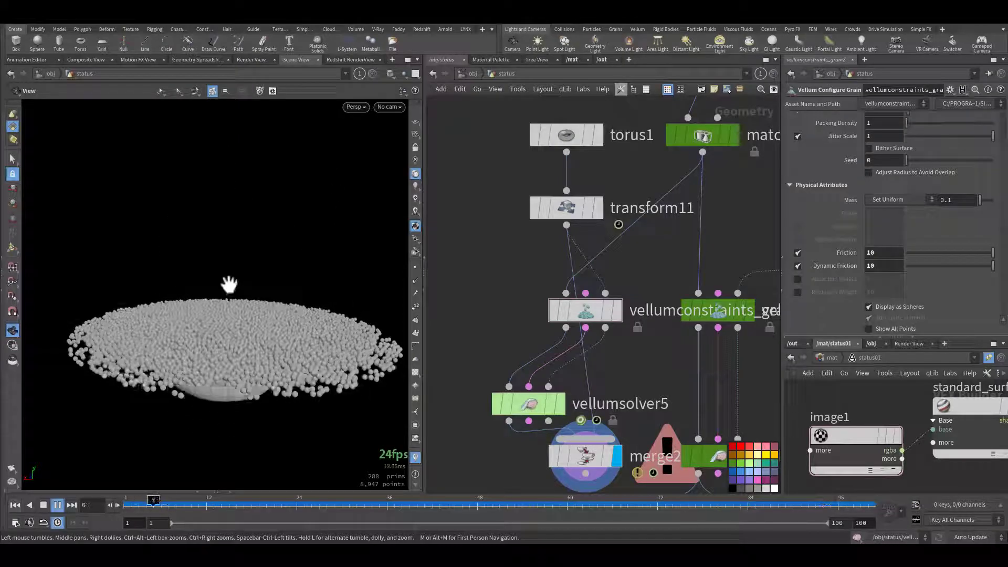
{"action": "key", "text": "ctrl+Up"}
Set vellumsolver5's friction Static Threshold to 10, and play the simulation and rewind it.
{"action": "left_click", "coordinate": [523, 406]}
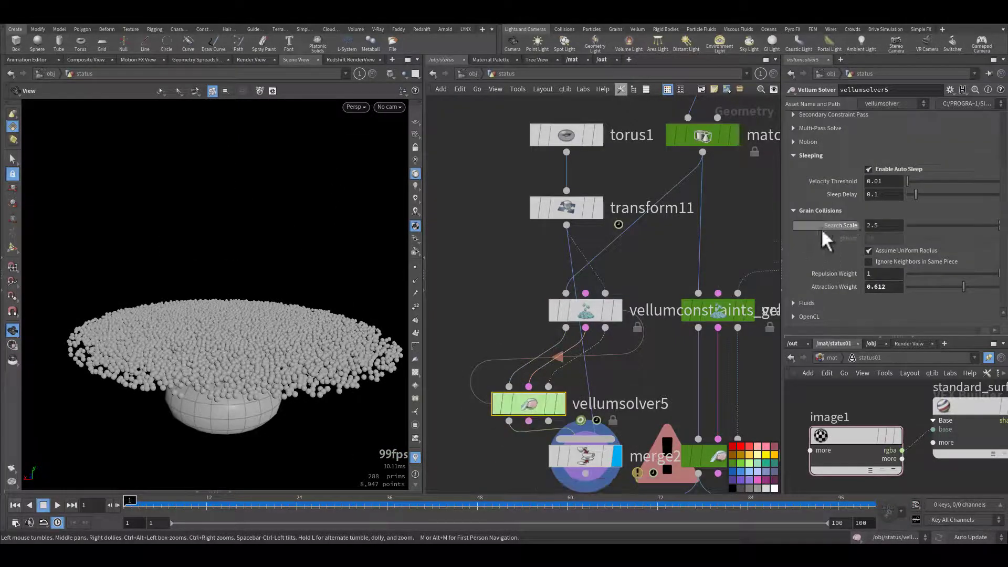
{"action": "scroll", "coordinate": [822, 228], "scroll_direction": "up", "scroll_amount": 3}
{"action": "scroll", "coordinate": [809, 168], "scroll_direction": "up", "scroll_amount": 1}
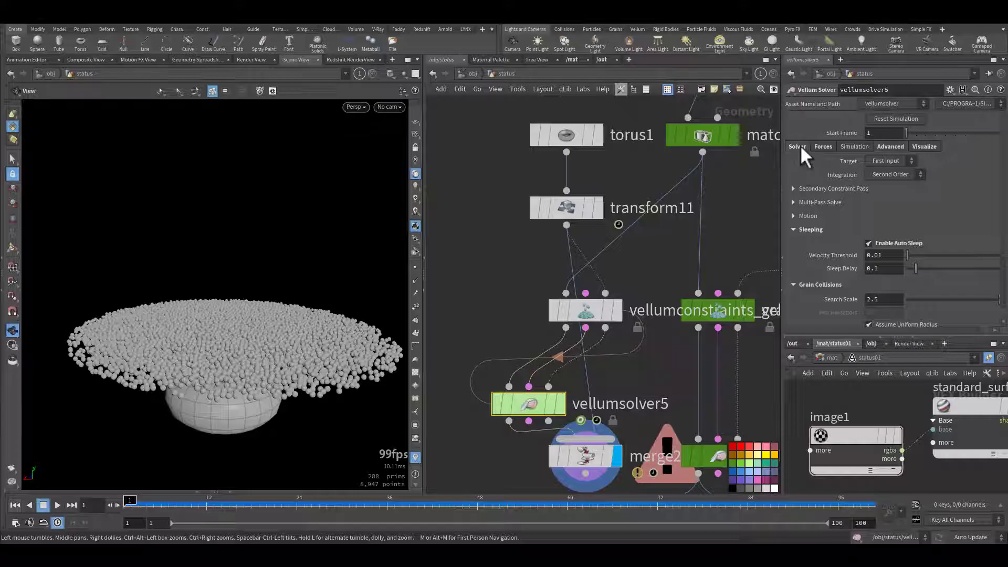
{"action": "left_click", "coordinate": [798, 146]}
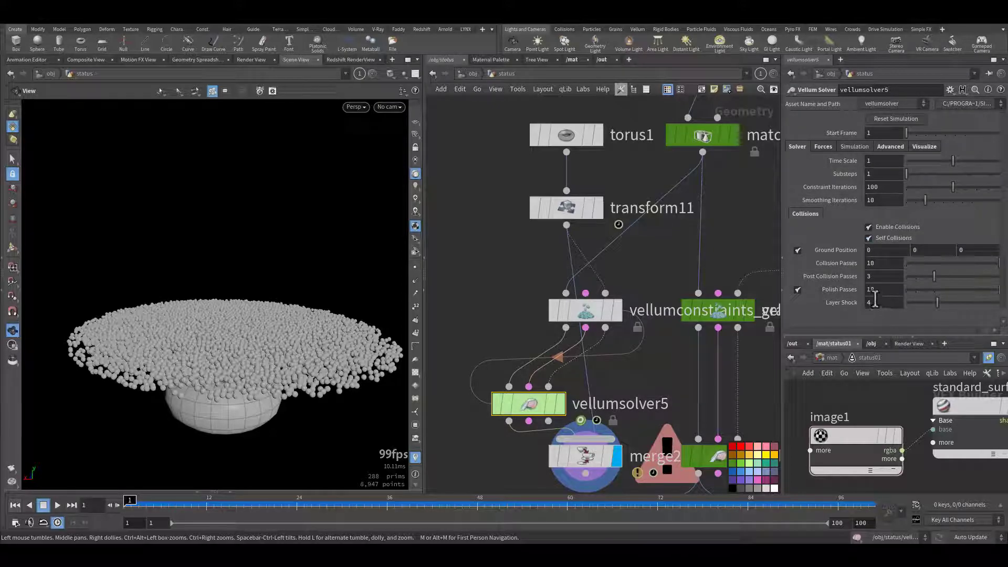
{"action": "left_click", "coordinate": [823, 147]}
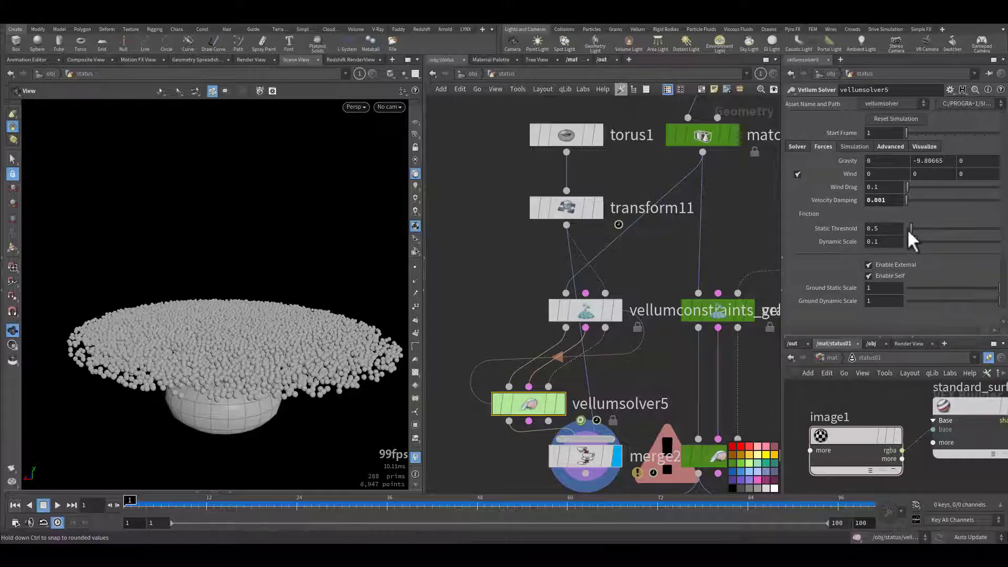
{"action": "left_click_drag", "start_coordinate": [978, 233], "coordinate": [1002, 230]}
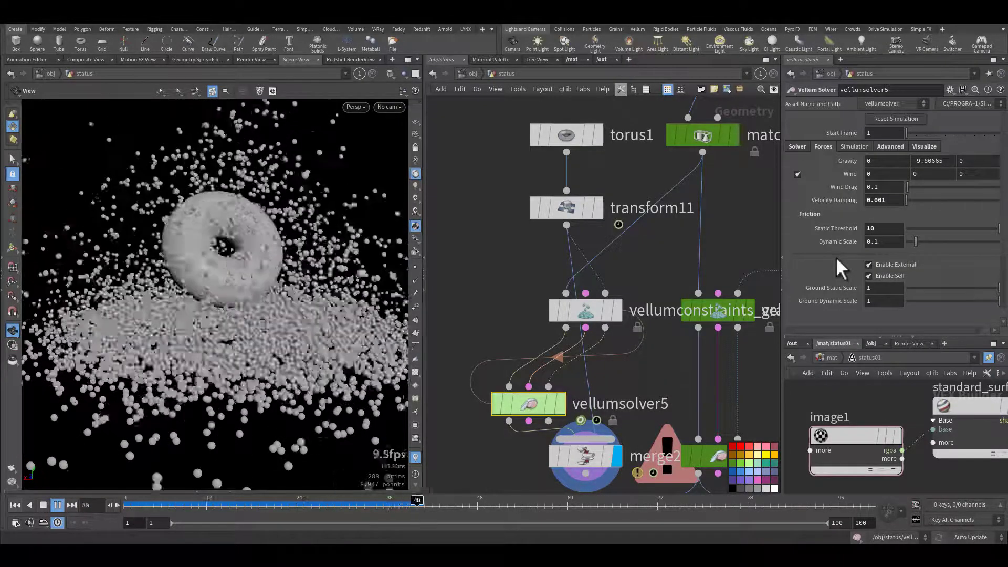
{"action": "key", "text": "ctrl+Up"}
Reset the Static Threshold to 0.5, and test a friction Dynamic Scale of 1 in playback before resetting it to 0.1.
{"action": "middle_click", "coordinate": [838, 232], "text": "ctrl"}
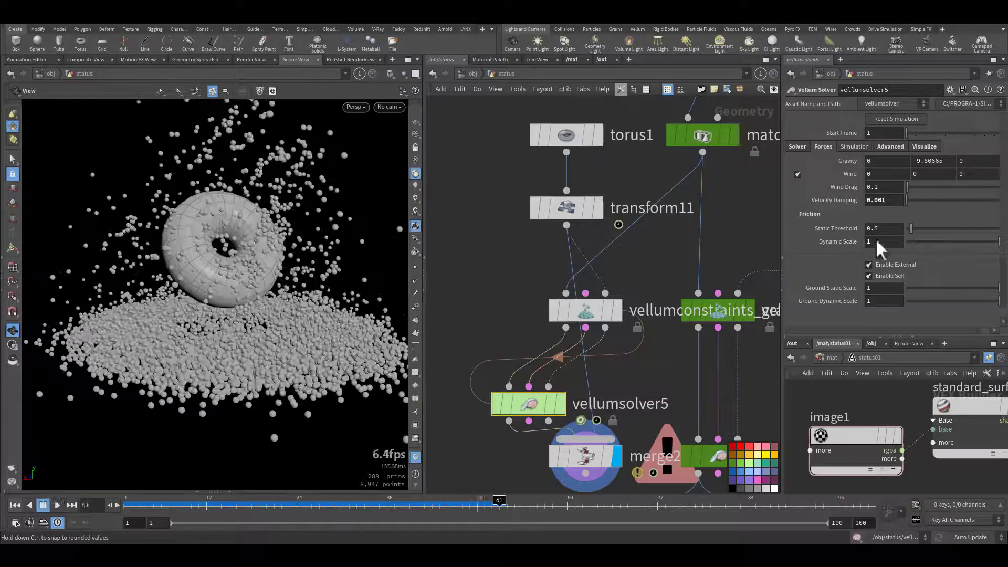
{"action": "key", "text": "ctrl+Up"}
{"action": "middle_click", "coordinate": [851, 241], "text": "ctrl"}
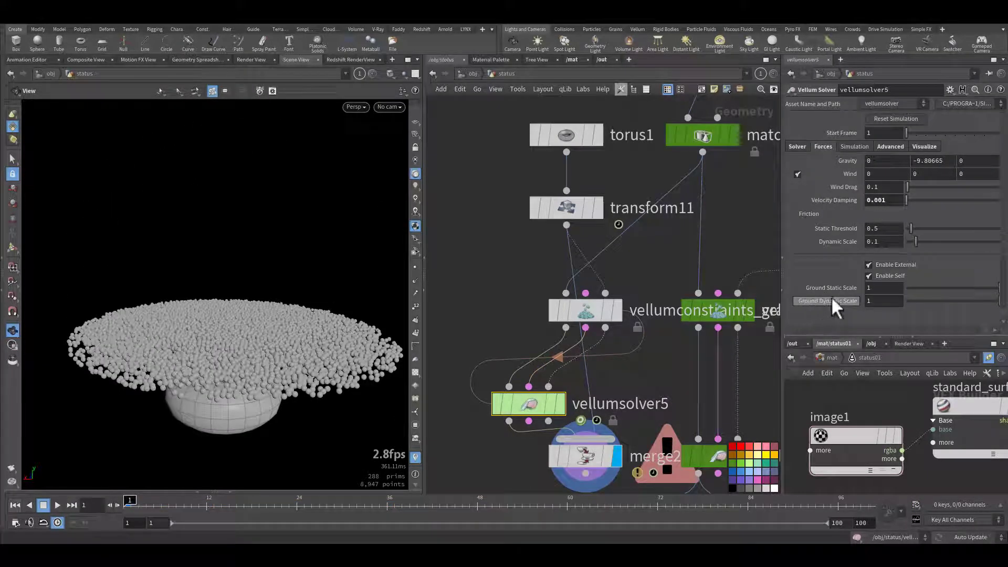
Lower the solver's collision Polish Passes to 1, and play the simulation and rewind it.
{"action": "left_click", "coordinate": [798, 146]}
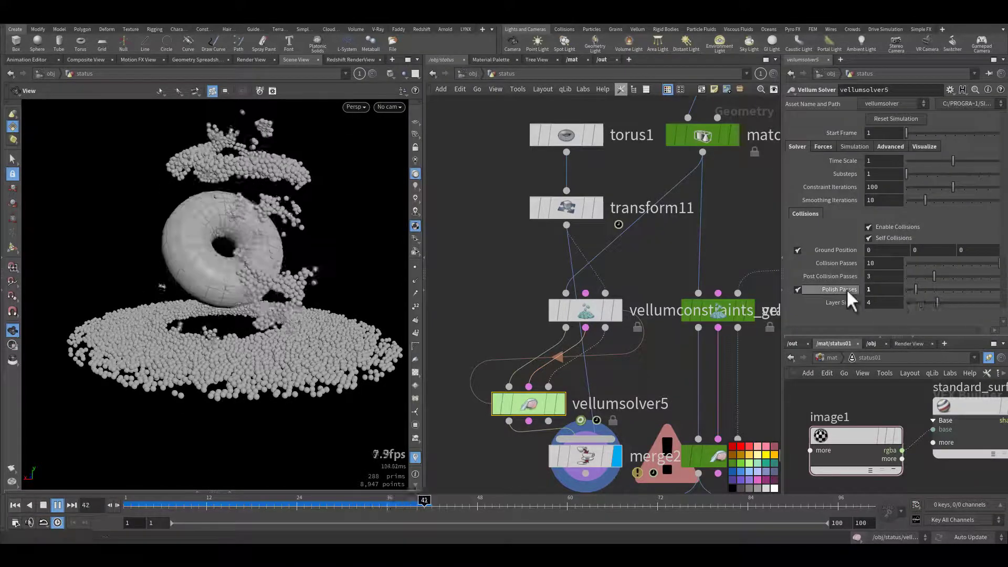
{"action": "mouse_move", "coordinate": [848, 289]}
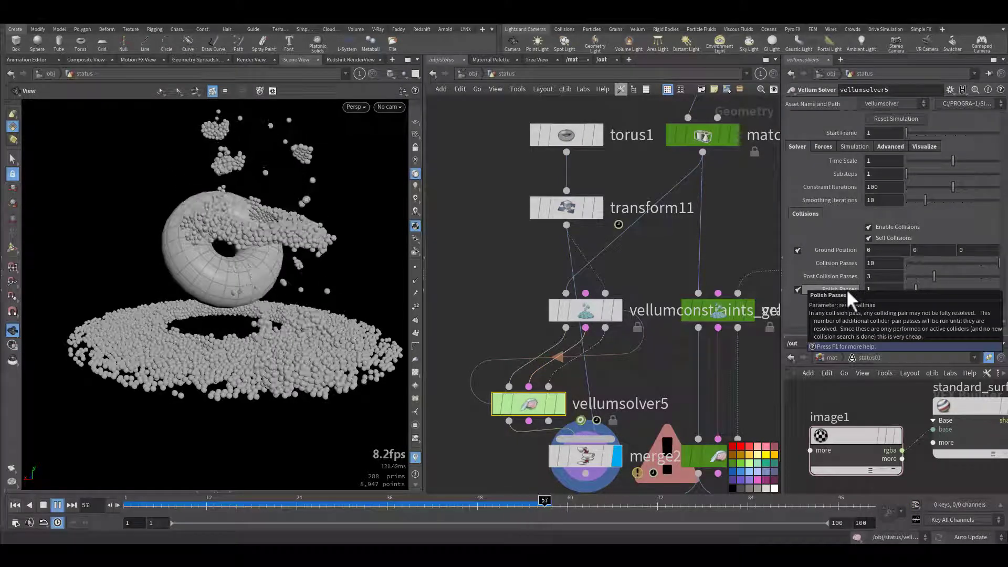
{"action": "key", "text": "ctrl+Up"}
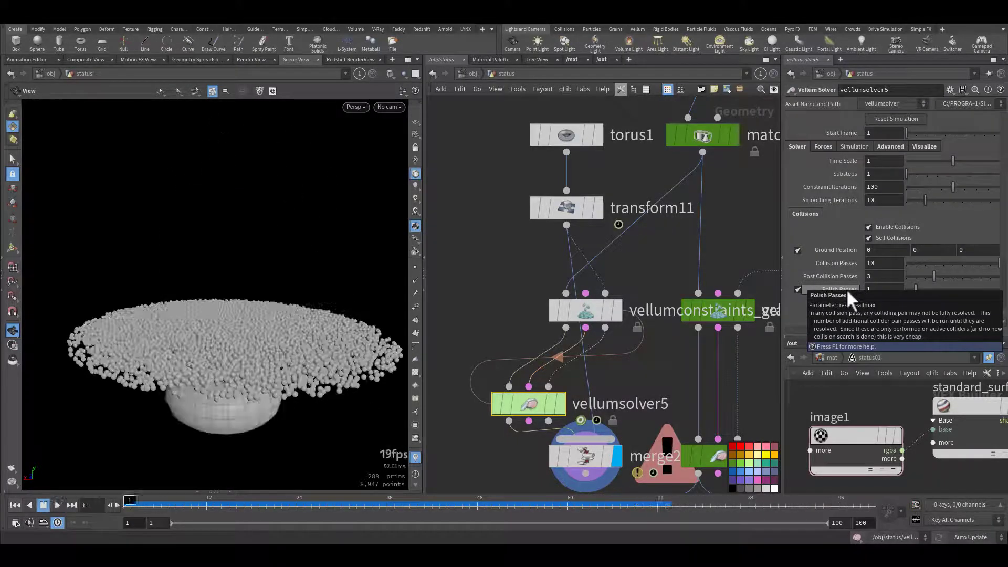
Reset Polish Passes to its default of 10, set Substeps to 3, and play the simulation and rewind it.
{"action": "left_click", "coordinate": [846, 289]}
{"action": "middle_click", "coordinate": [846, 290], "text": "ctrl"}
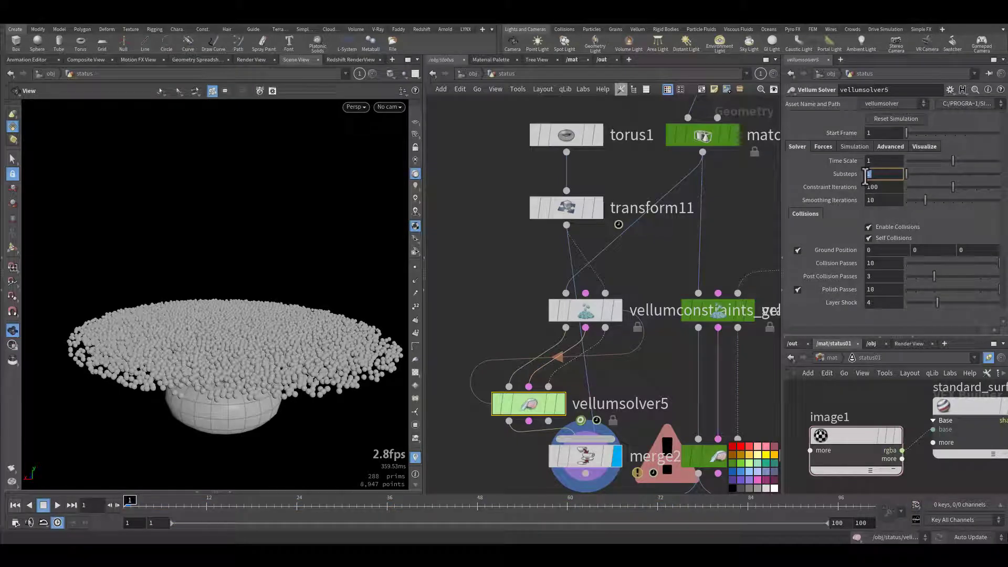
{"action": "key", "text": "Up"}
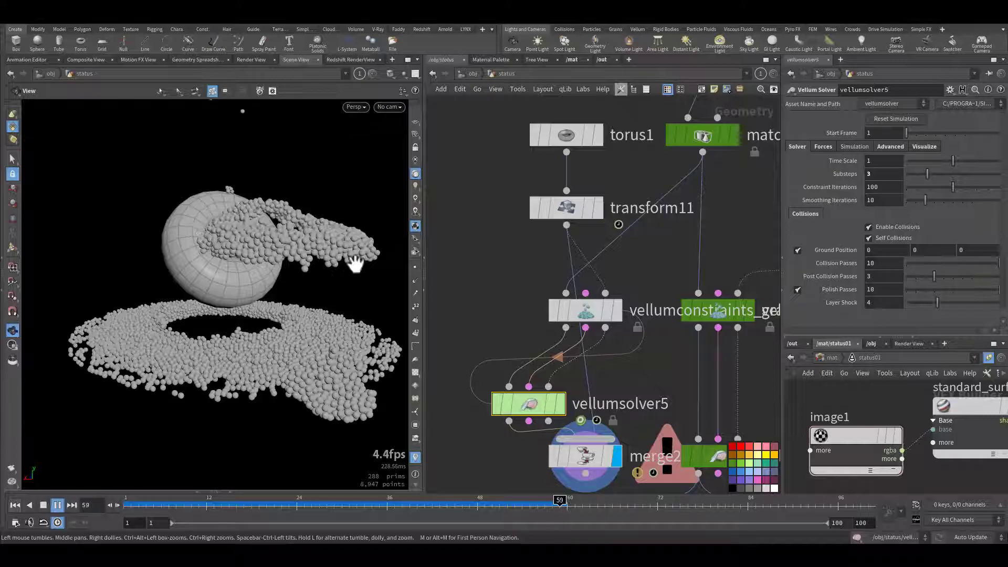
{"action": "key", "text": "ctrl+Up"}
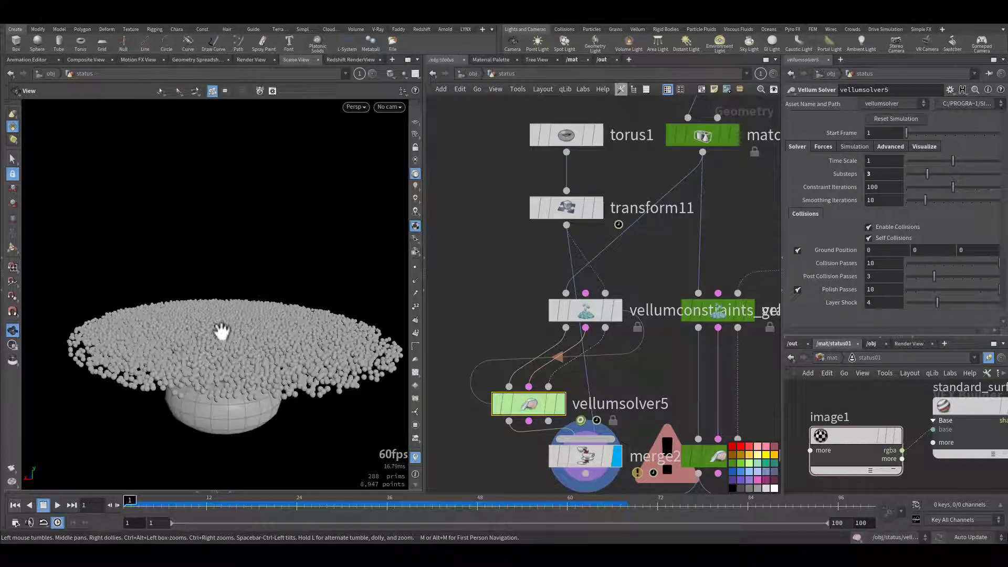
Set the Grain Collisions Repulsion Weight to 0.798 and Attraction Weight to 0.466, and play the simulation and rewind it.
{"action": "left_click", "coordinate": [890, 147]}
{"action": "scroll", "coordinate": [821, 280], "scroll_direction": "down", "scroll_amount": 5}
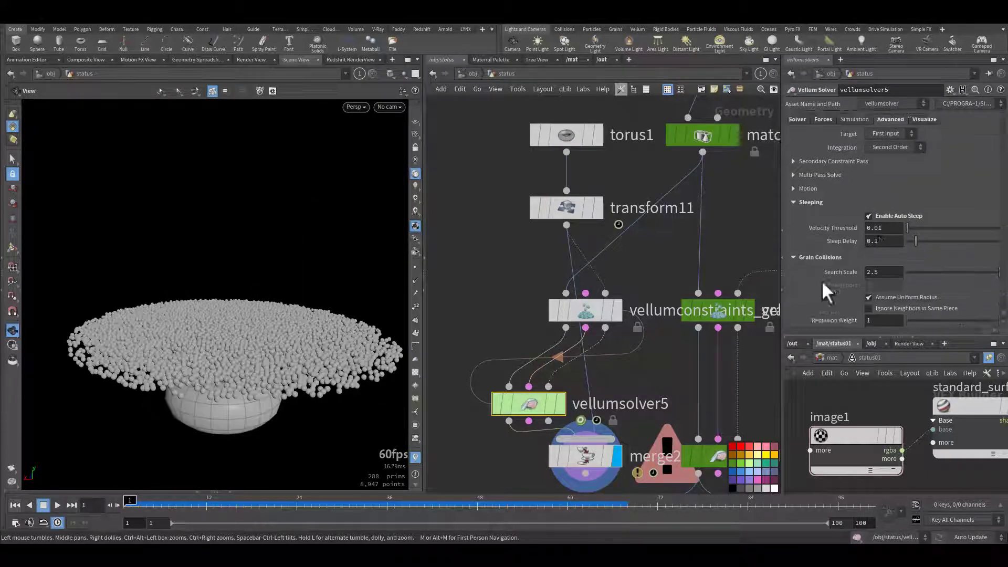
{"action": "left_click_drag", "start_coordinate": [937, 286], "coordinate": [921, 285]}
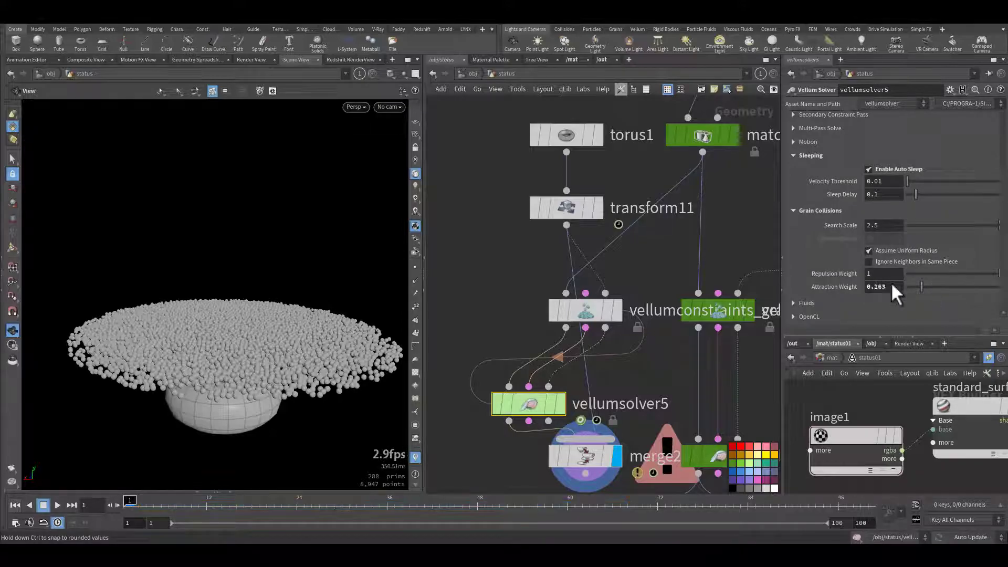
{"action": "middle_click", "coordinate": [845, 284], "text": "ctrl"}
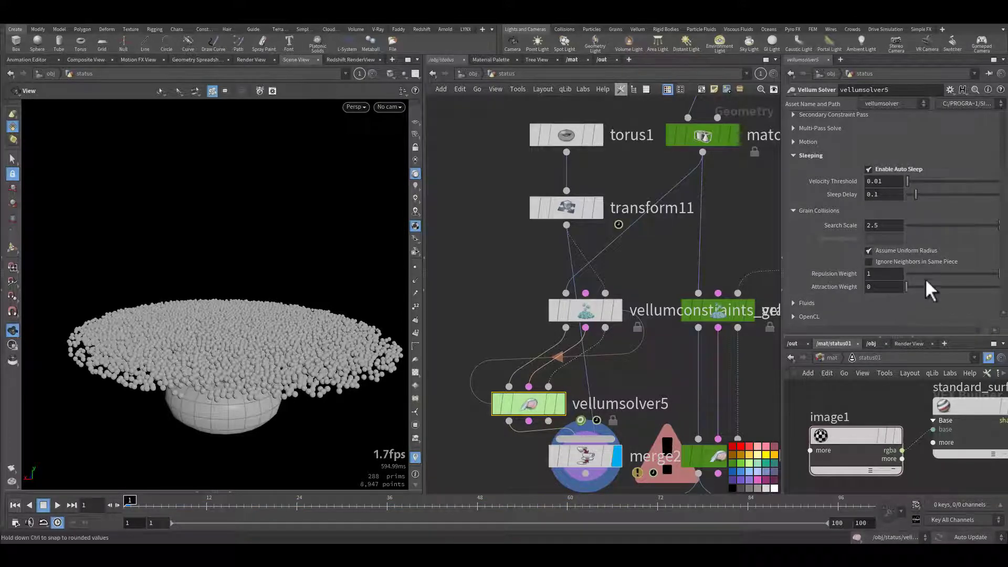
{"action": "left_click", "coordinate": [968, 274]}
{"action": "left_click", "coordinate": [981, 273]}
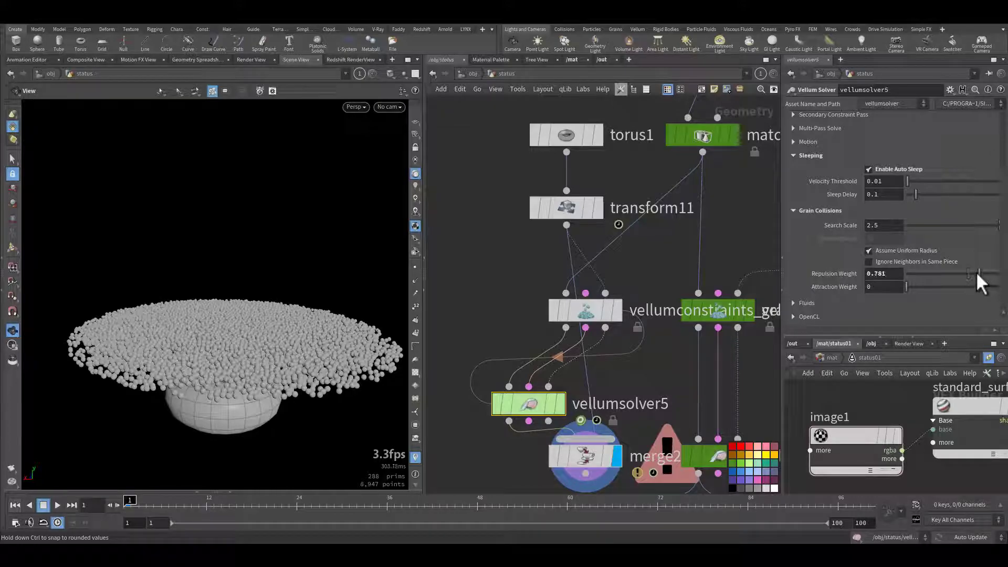
{"action": "left_click", "coordinate": [949, 287]}
{"action": "key", "text": "Up"}
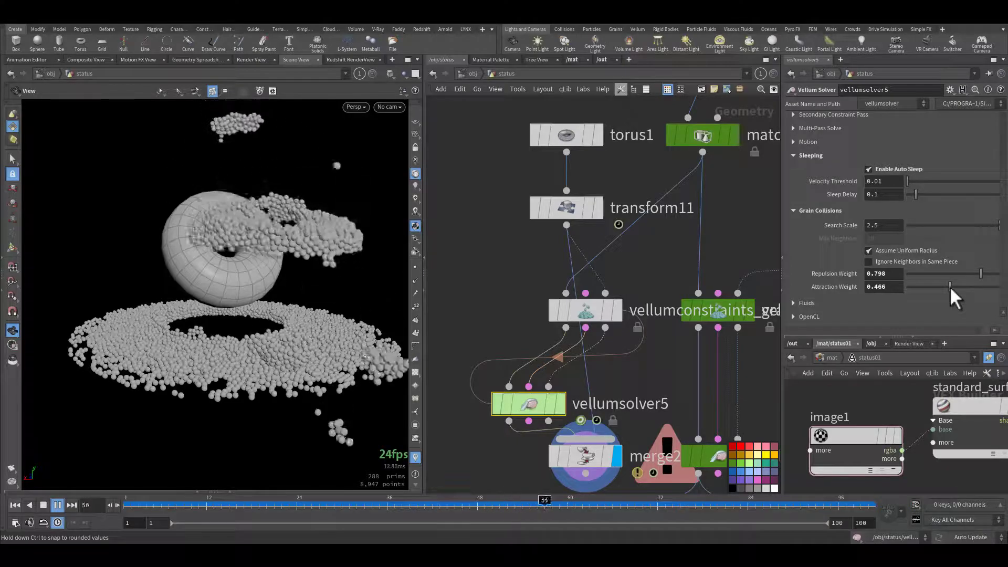
{"action": "key", "text": "ctrl+Up"}
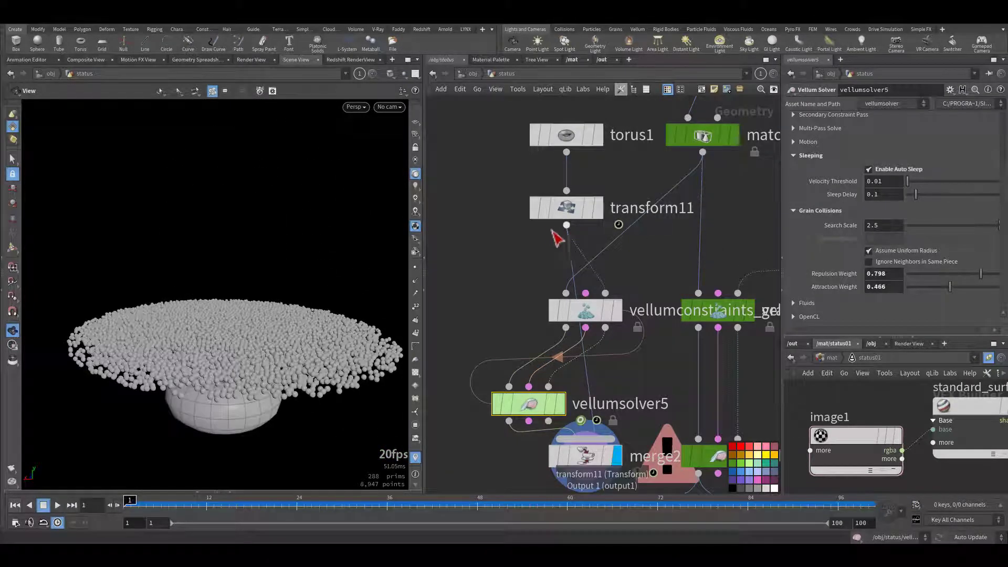
Display transform11 at its frame 24 keyframe with the torus setup's grain constraints templated for reference.
{"action": "left_click", "coordinate": [597, 210]}
{"action": "left_click", "coordinate": [569, 209]}
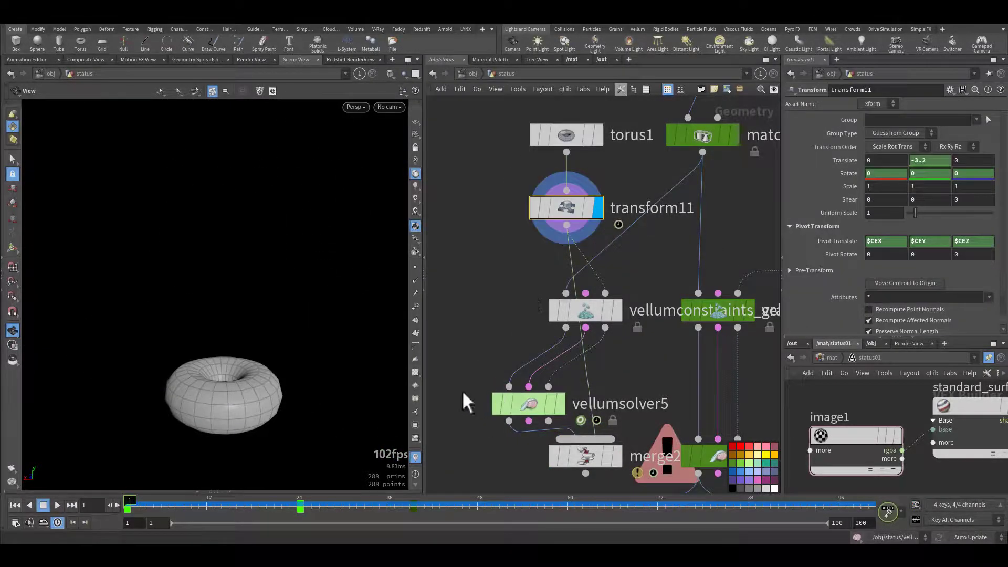
{"action": "left_click", "coordinate": [72, 508]}
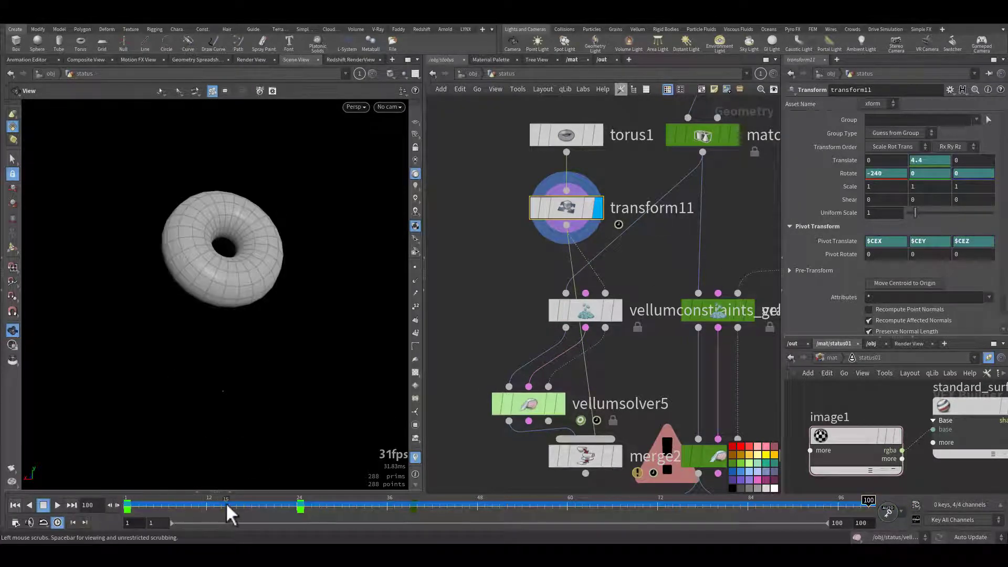
{"action": "left_click", "coordinate": [226, 504]}
{"action": "left_click", "coordinate": [86, 525]}
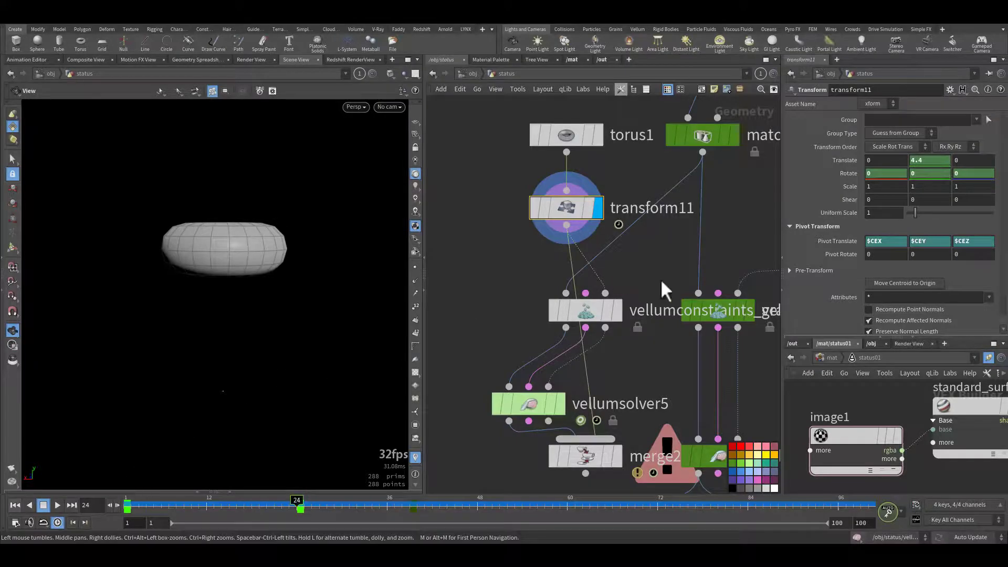
{"action": "left_click", "coordinate": [607, 313]}
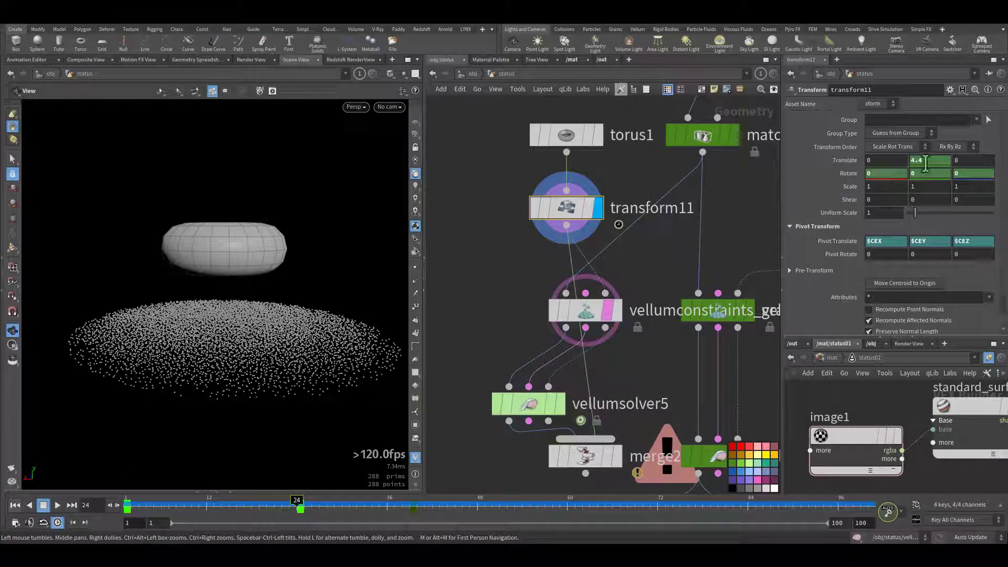
Set transform11's Translate Y to 0.6 at the frame 24 keyframe and move its last rotation keyframe to about frame 52.
{"action": "middle_click_drag", "start_coordinate": [925, 163], "coordinate": [744, 179]}
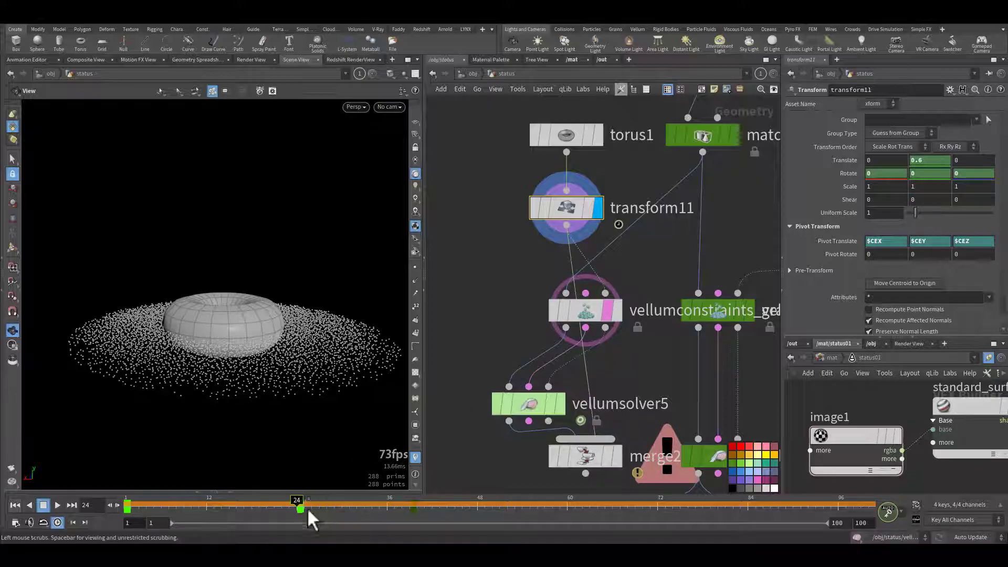
{"action": "left_click_drag", "start_coordinate": [297, 504], "coordinate": [361, 516]}
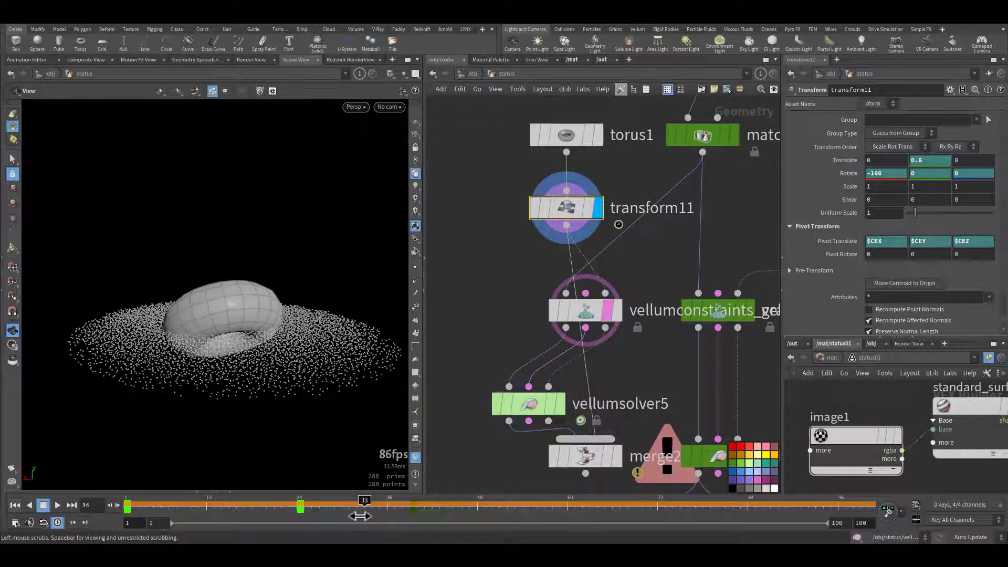
{"action": "left_click_drag", "start_coordinate": [430, 506], "coordinate": [372, 507], "text": "shift"}
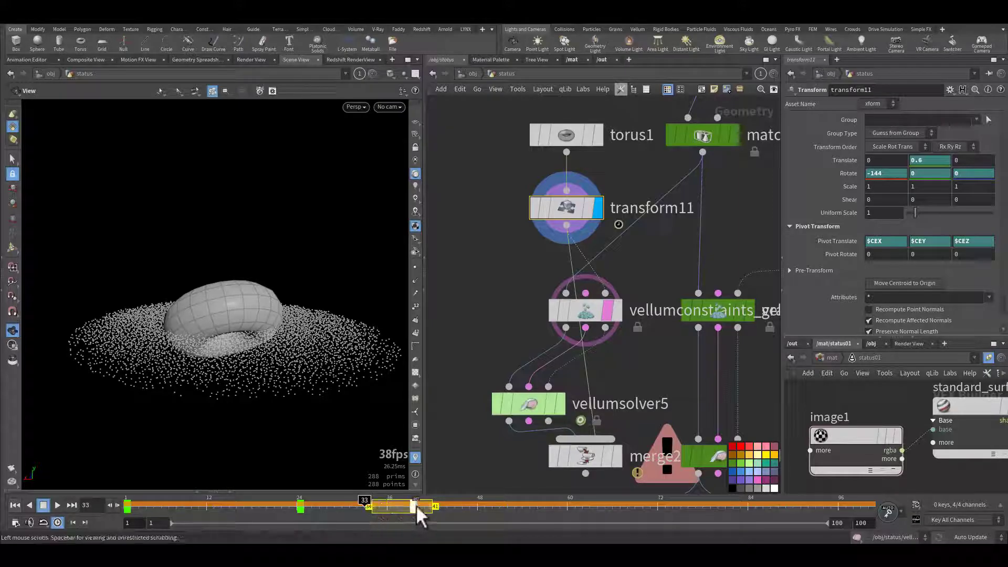
{"action": "middle_click_drag", "start_coordinate": [415, 506], "coordinate": [513, 506]}
{"action": "left_click", "coordinate": [494, 474]}
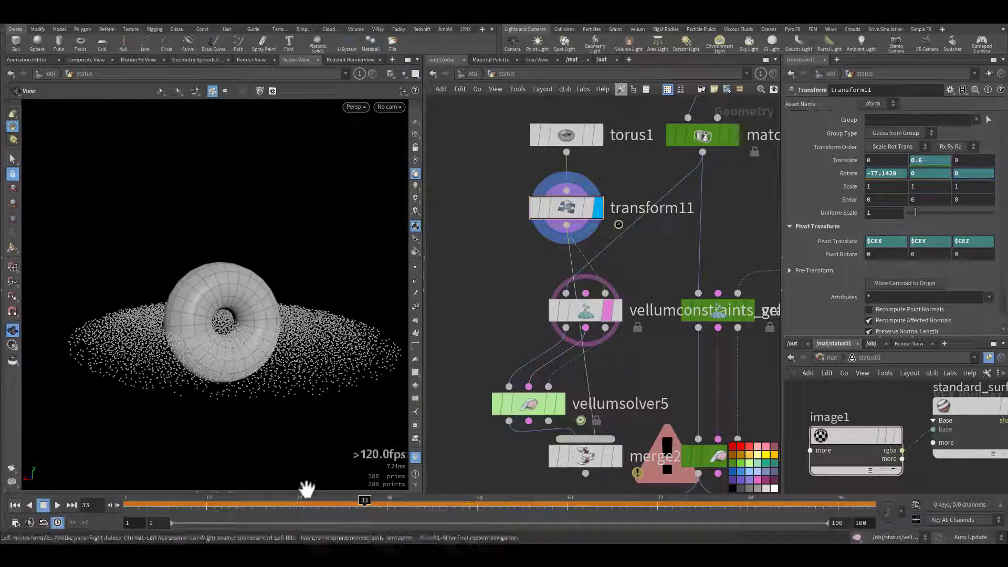
{"action": "left_click", "coordinate": [17, 506]}
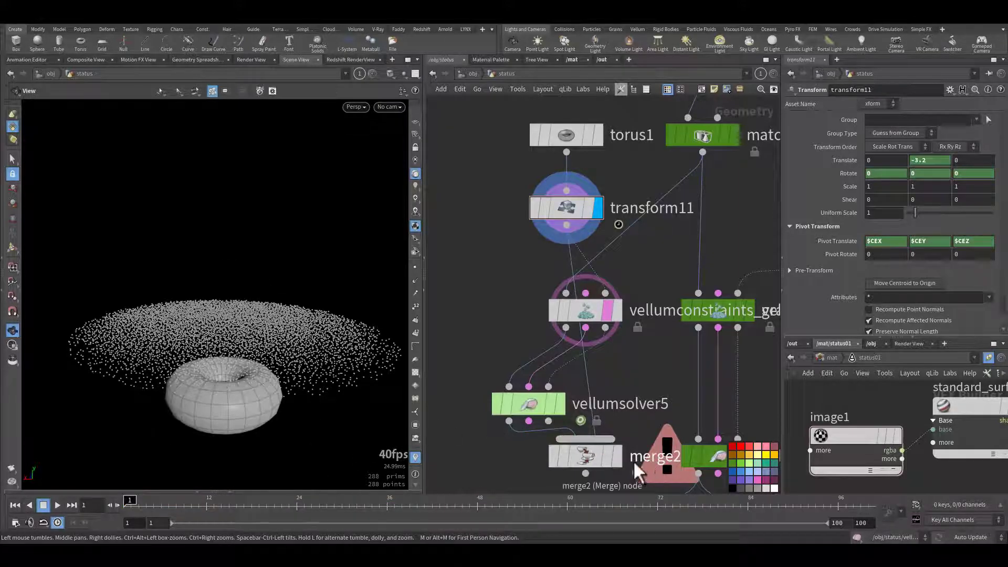
Display merge2, and play the grain simulation and rewind it.
{"action": "left_click", "coordinate": [618, 456]}
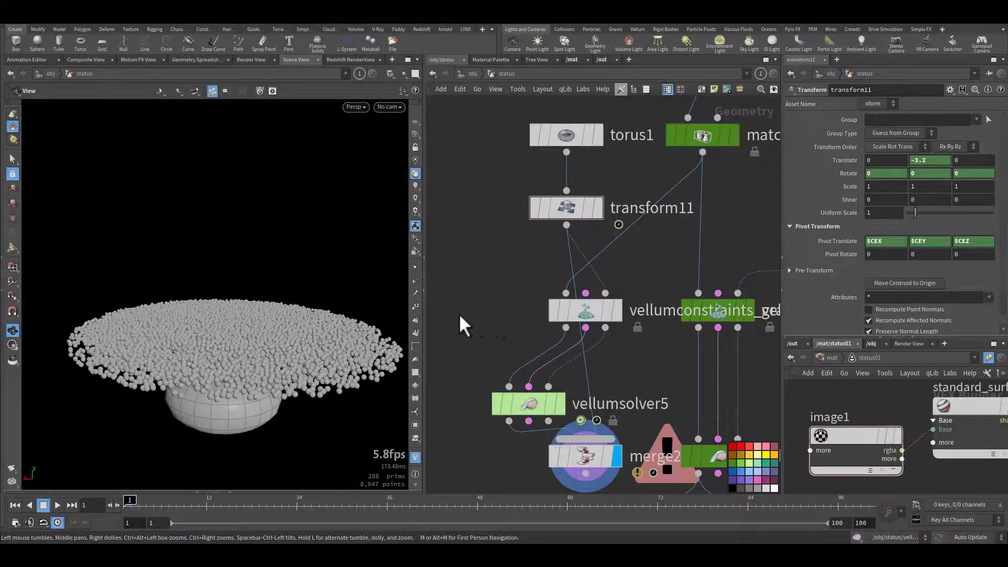
{"action": "key", "text": "Up"}
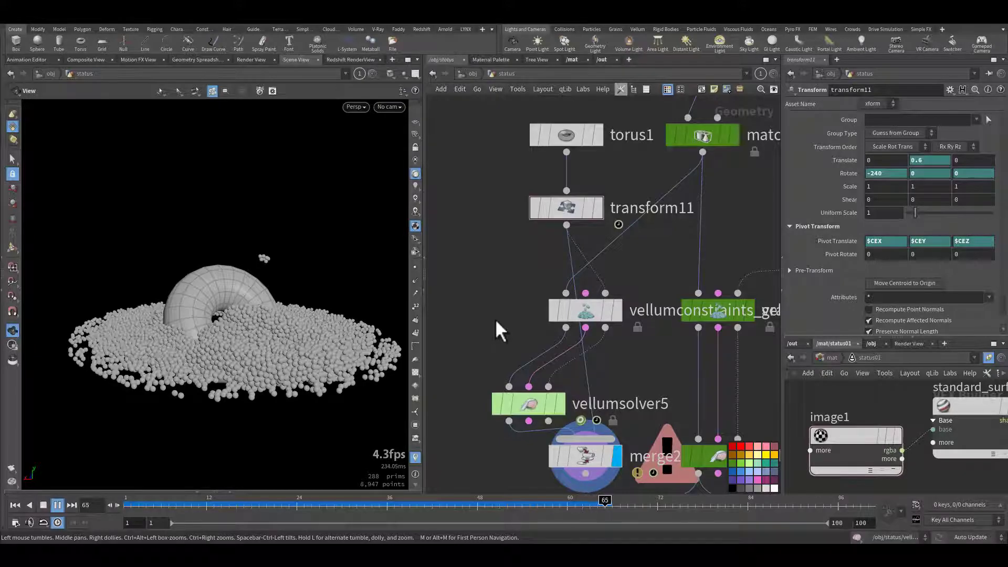
{"action": "left_click", "coordinate": [15, 505]}
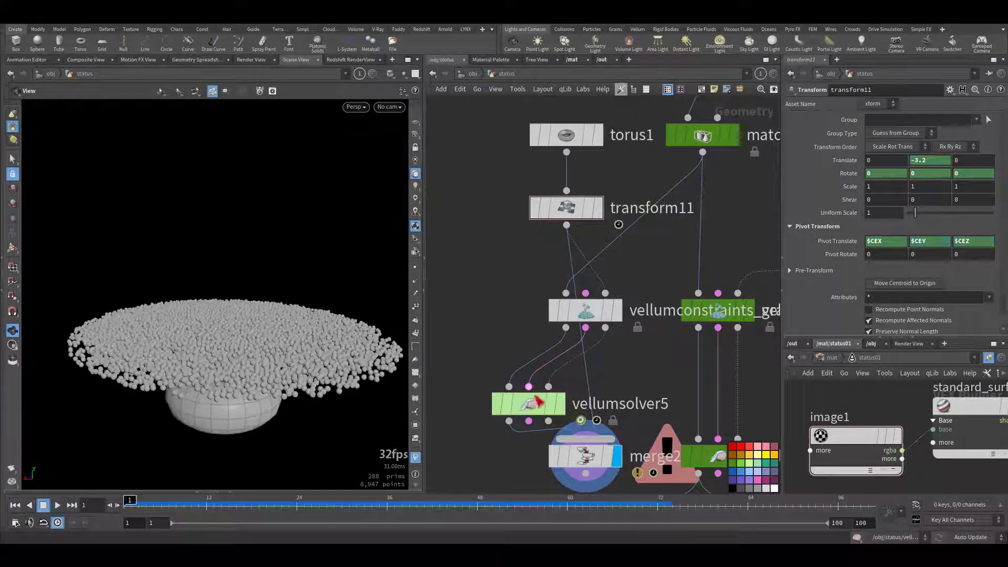
Delete transform11's rotation keyframes, set Rotate Y to the expression $F*3, and play the simulation and rewind it.
{"action": "left_click_drag", "start_coordinate": [492, 187], "coordinate": [603, 229]}
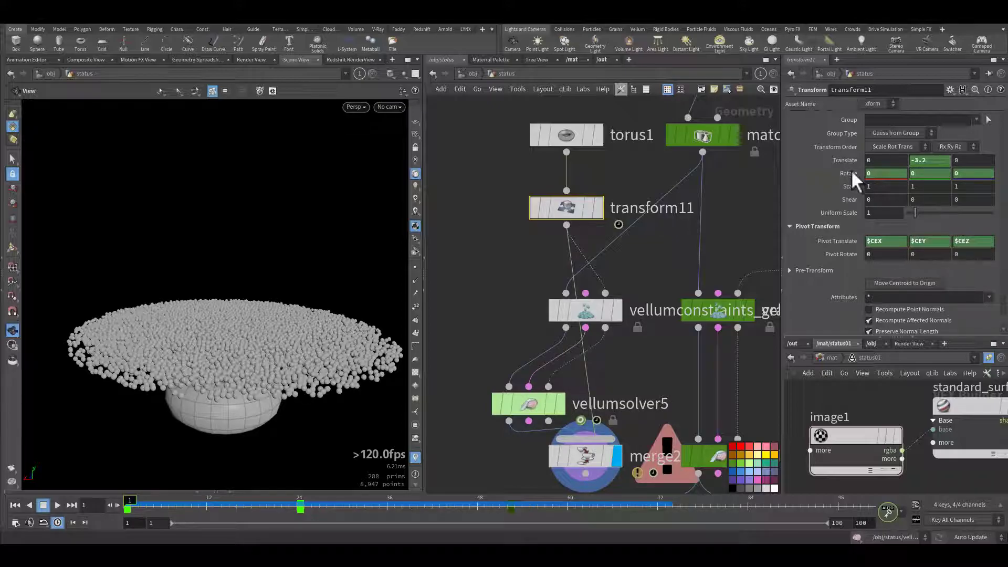
{"action": "left_click", "coordinate": [878, 173], "text": "ctrl+shift"}
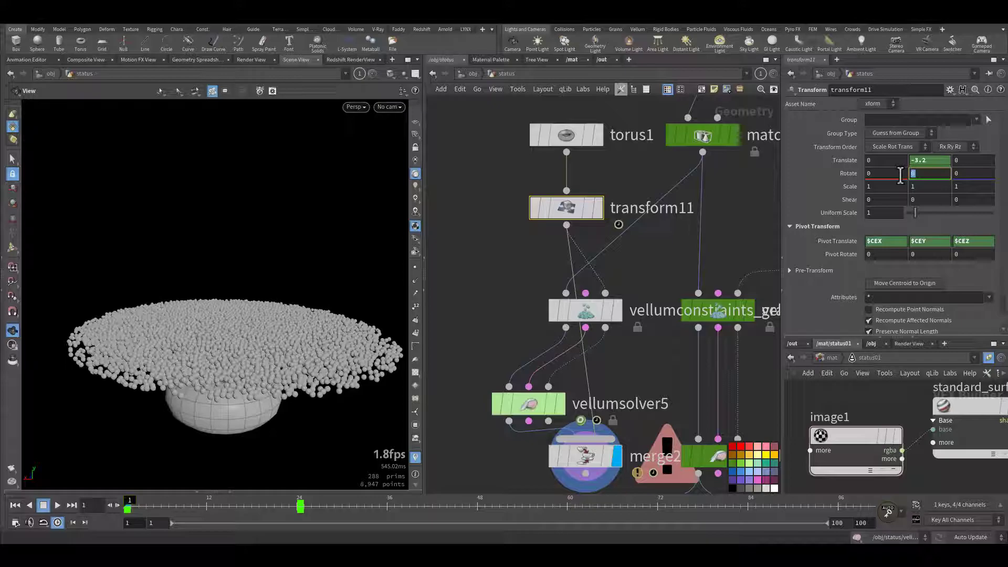
{"action": "type", "text": "$F*3"}
{"action": "key", "text": "Return"}
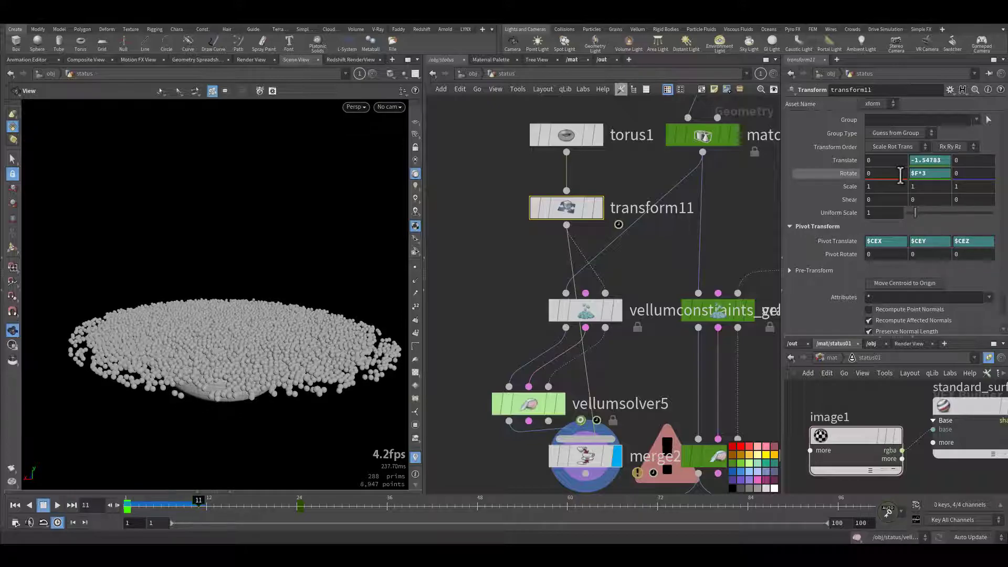
{"action": "key", "text": "ctrl+Up"}
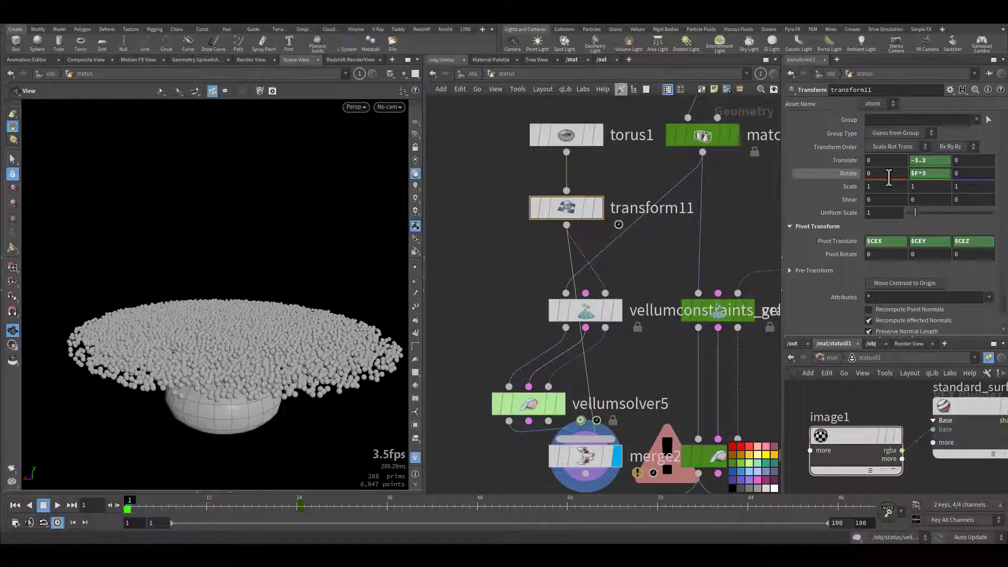
Copy the $F*3 expression from Rotate Y into Rotate X on transform11, and play the simulation and rewind it.
{"action": "left_click_drag", "start_coordinate": [910, 173], "coordinate": [908, 174]}
{"action": "key", "text": "ctrl+c"}
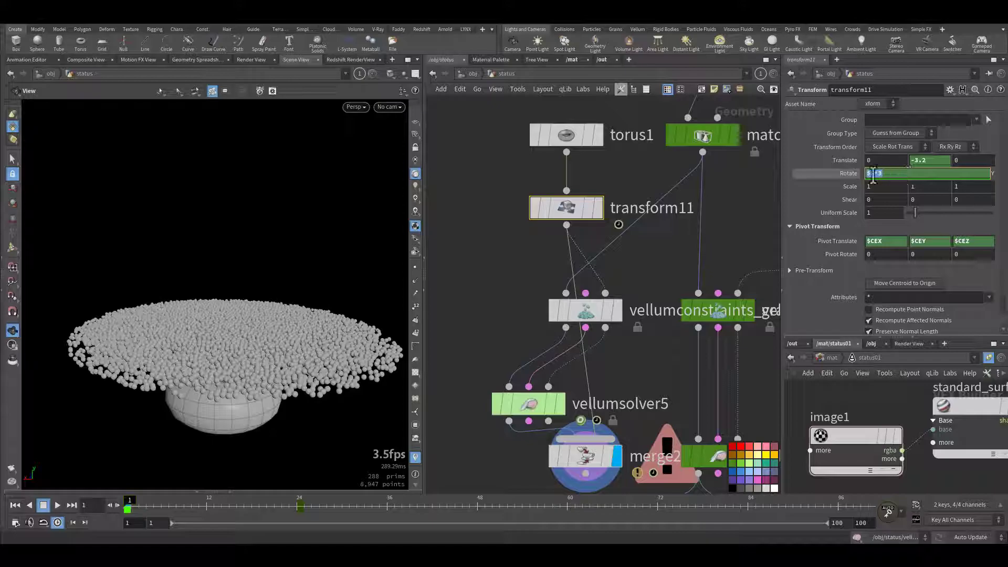
{"action": "left_click", "coordinate": [756, 175]}
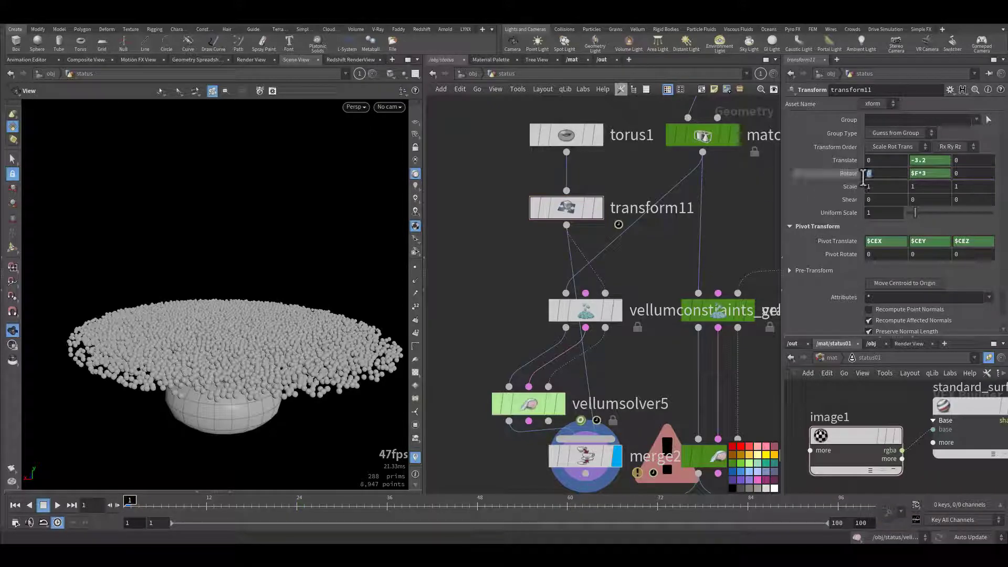
{"action": "key", "text": "ctrl+v"}
{"action": "left_click", "coordinate": [754, 213]}
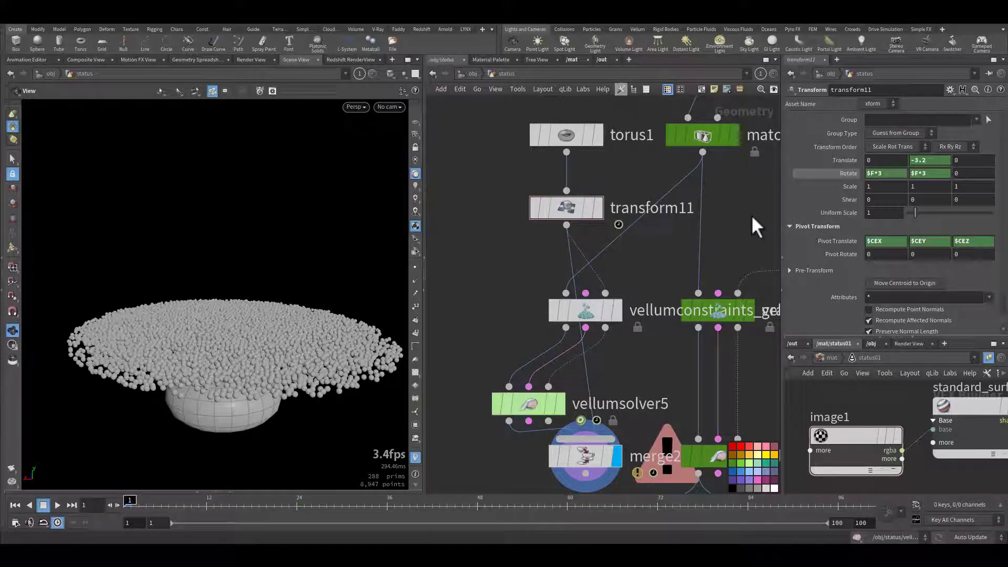
{"action": "key", "text": "Up"}
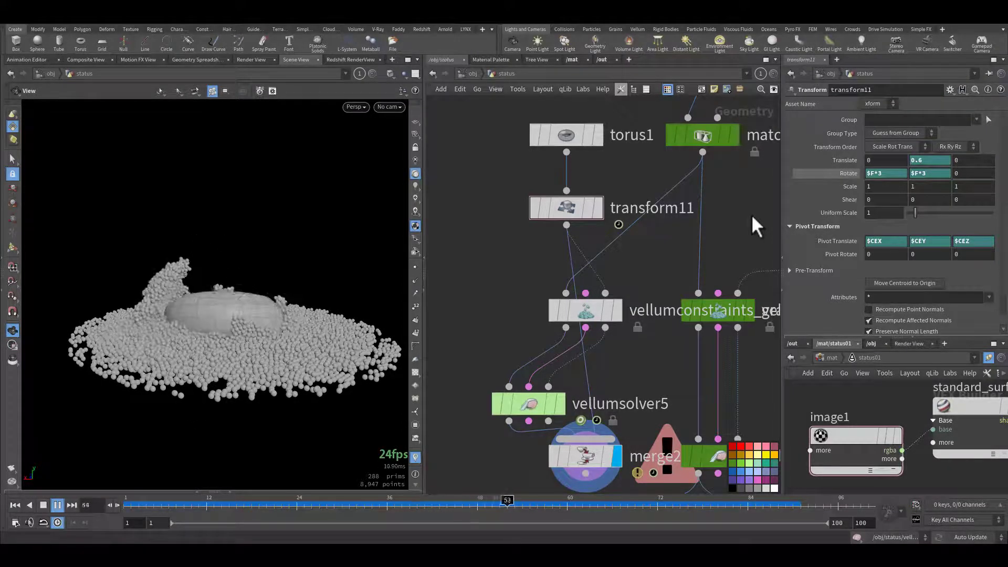
{"action": "key", "text": "ctrl+Up"}
Set vellumsolver5's Grain Collisions Attraction Weight to 0.124, and play the simulation and rewind it.
{"action": "left_click", "coordinate": [539, 404]}
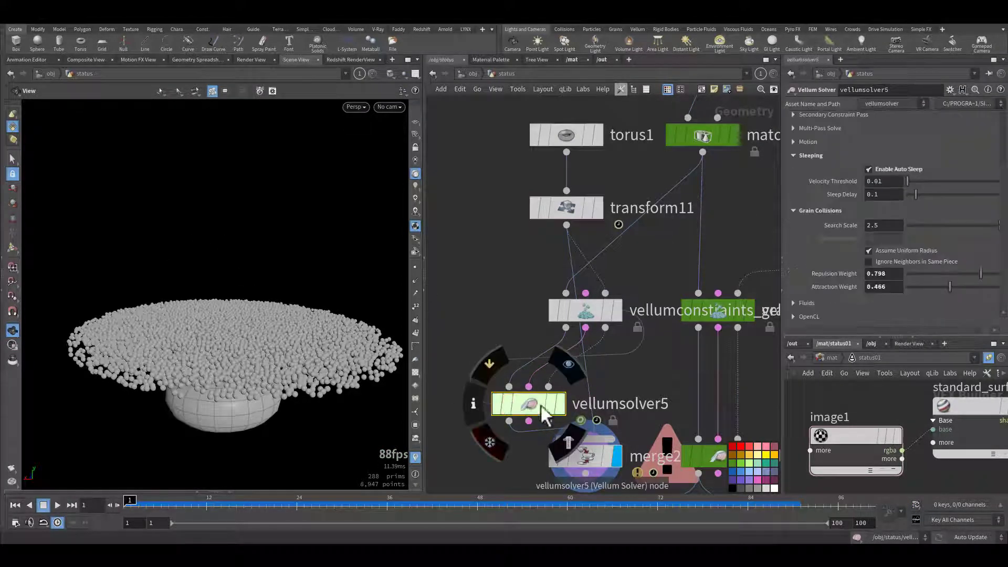
{"action": "left_click", "coordinate": [918, 287]}
{"action": "key", "text": "Up"}
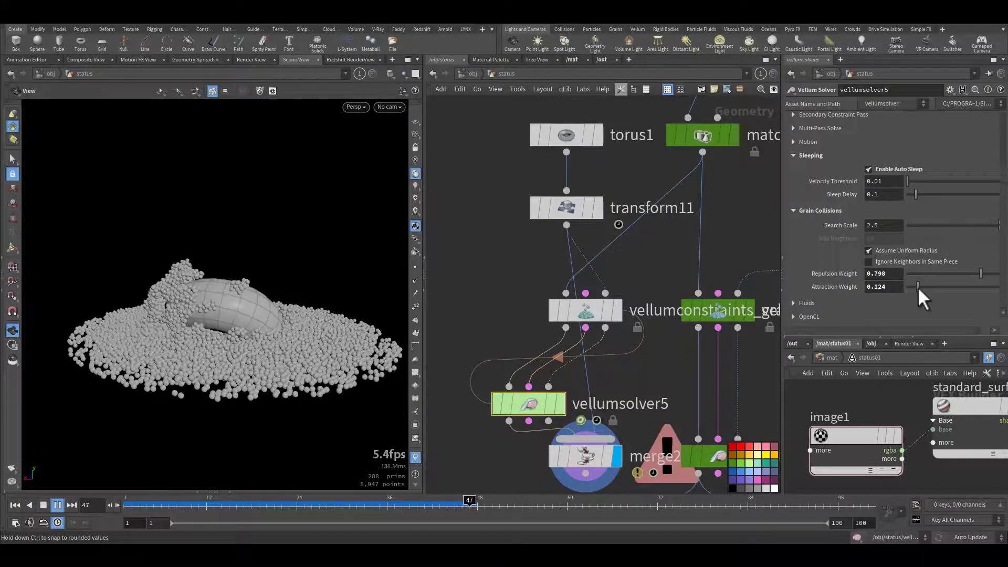
{"action": "key", "text": "ctrl+Up"}
Reset the Repulsion Weight to its default of 1, play the simulation, inspect the grains from a higher angle, replay and rewind.
{"action": "middle_click", "coordinate": [843, 273], "text": "ctrl"}
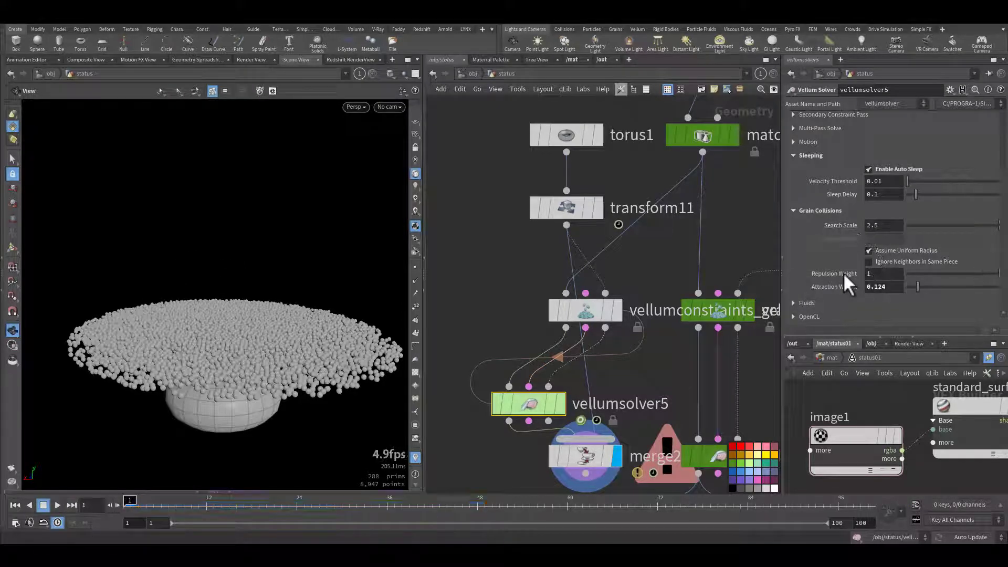
{"action": "key", "text": "Up"}
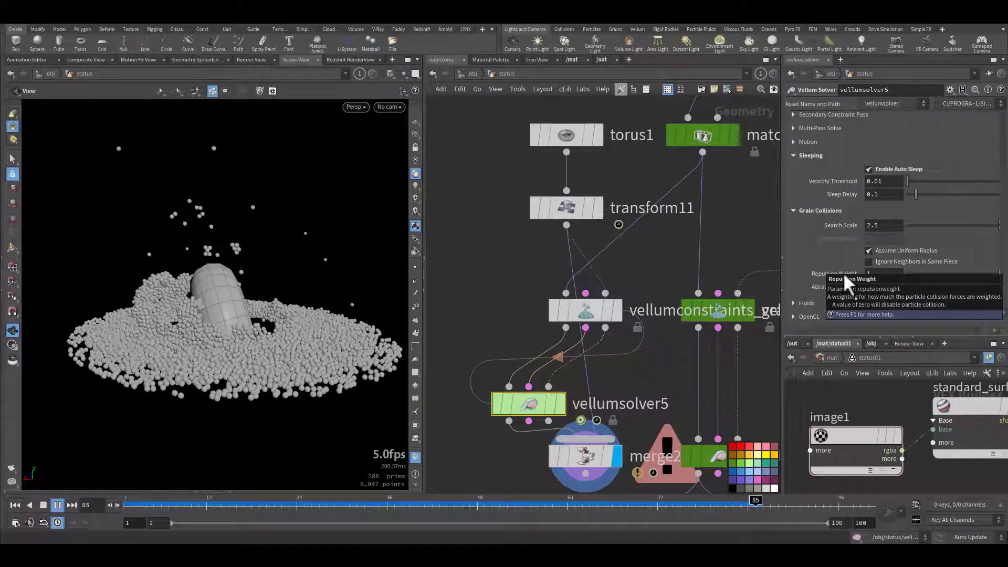
{"action": "key", "text": "Up"}
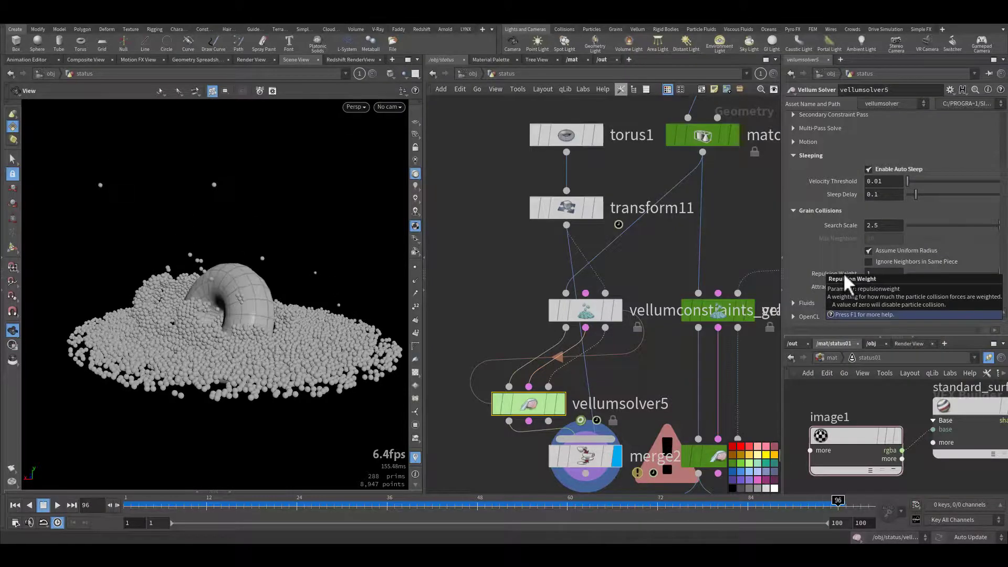
{"action": "left_click_drag", "start_coordinate": [191, 395], "coordinate": [252, 414]}
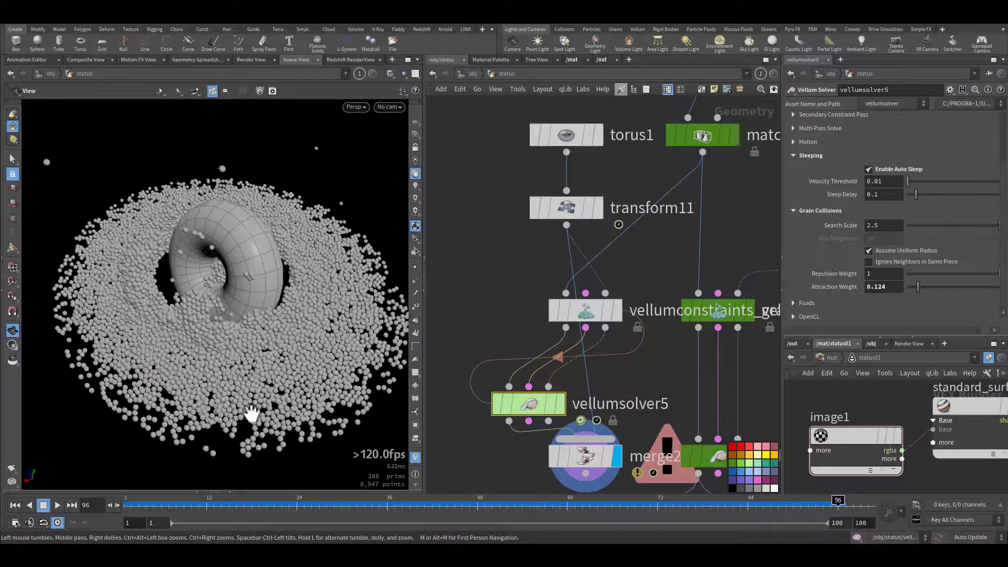
{"action": "key", "text": "Up"}
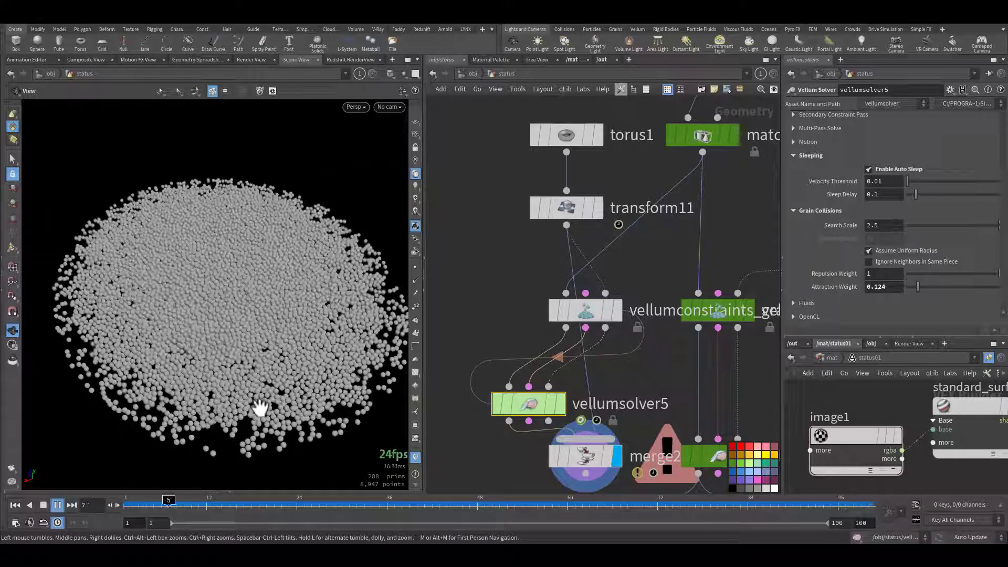
{"action": "key", "text": "ctrl+Up"}
Examine the torus setup's grain constraint settings around Particle Size, and play the rendered grain sequence.
{"action": "left_click", "coordinate": [584, 312]}
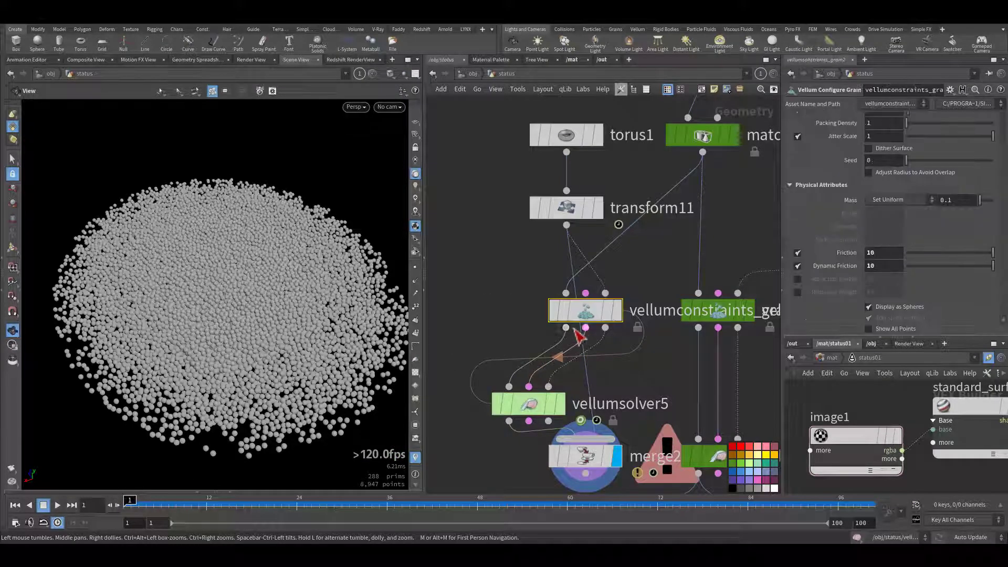
{"action": "scroll", "coordinate": [830, 226], "scroll_direction": "up", "scroll_amount": 2}
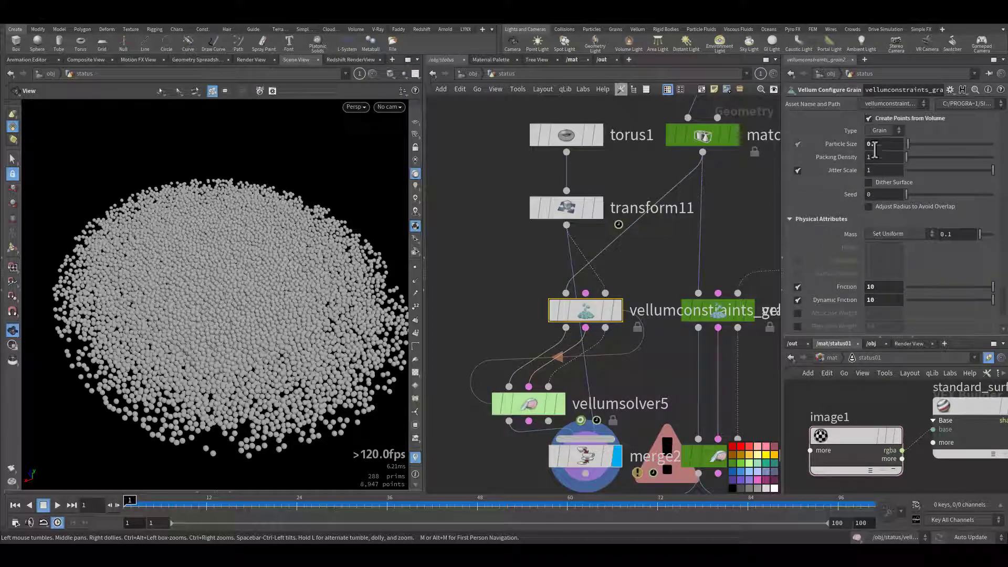
{"action": "left_click", "coordinate": [469, 329]}
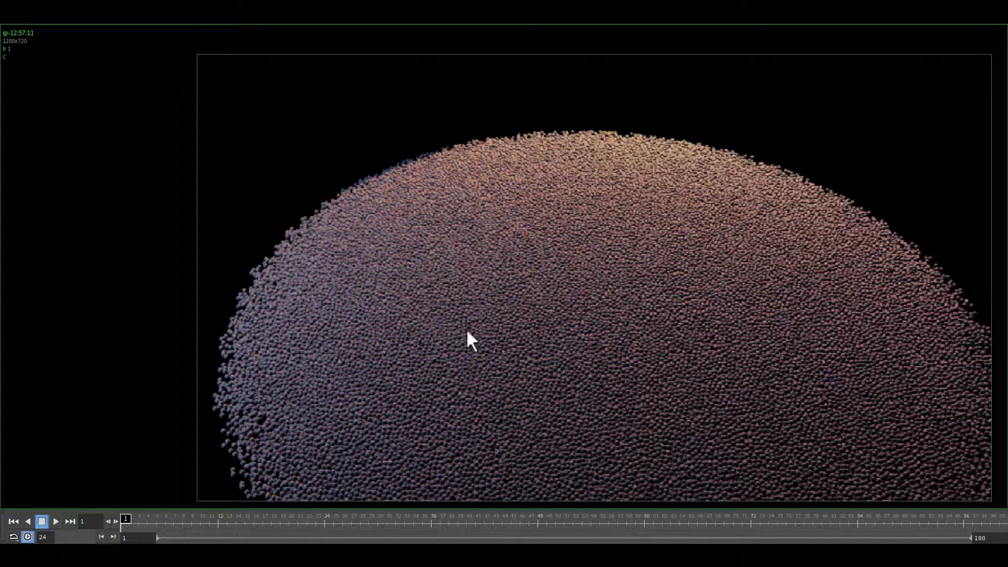
{"action": "left_click", "coordinate": [54, 520]}
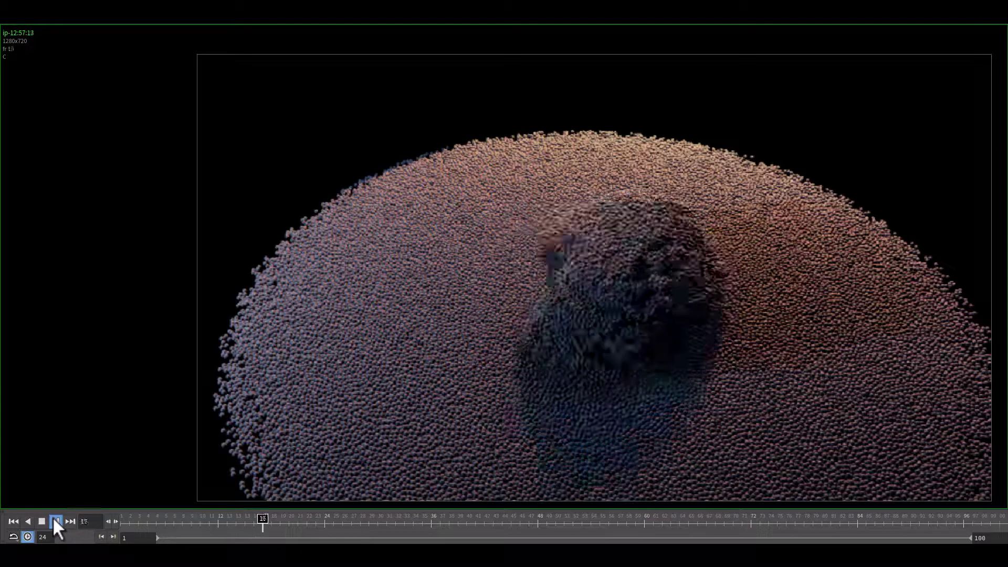